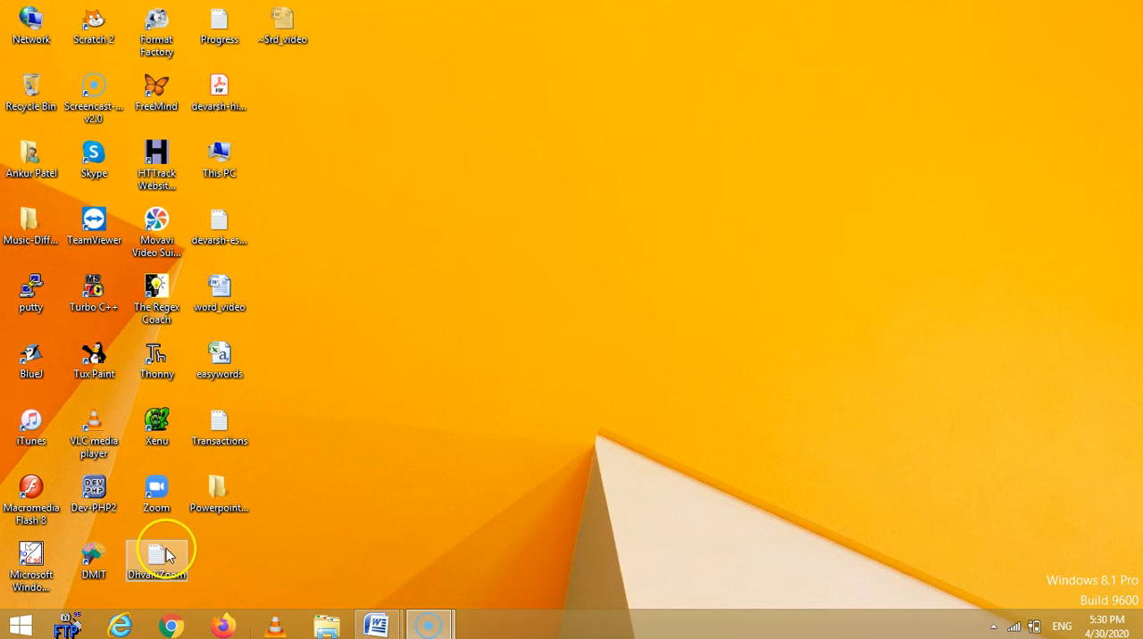
Search the installed apps for word, launch Microsoft Office Word 2007 and bring up the Document2 window.
left_click(22, 626)
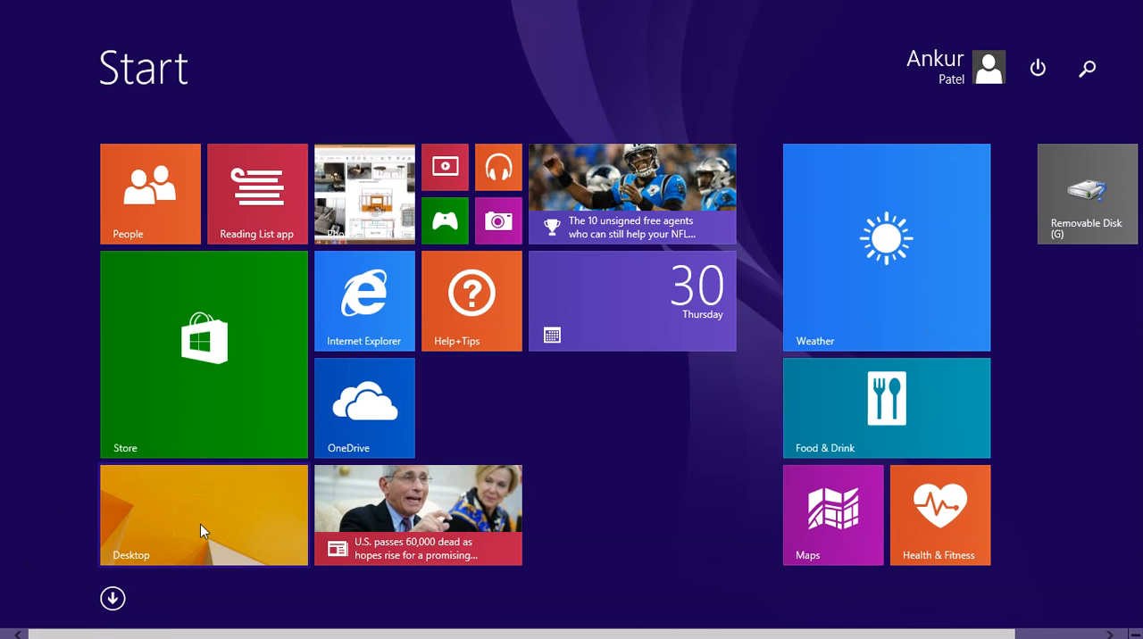
left_click(113, 597)
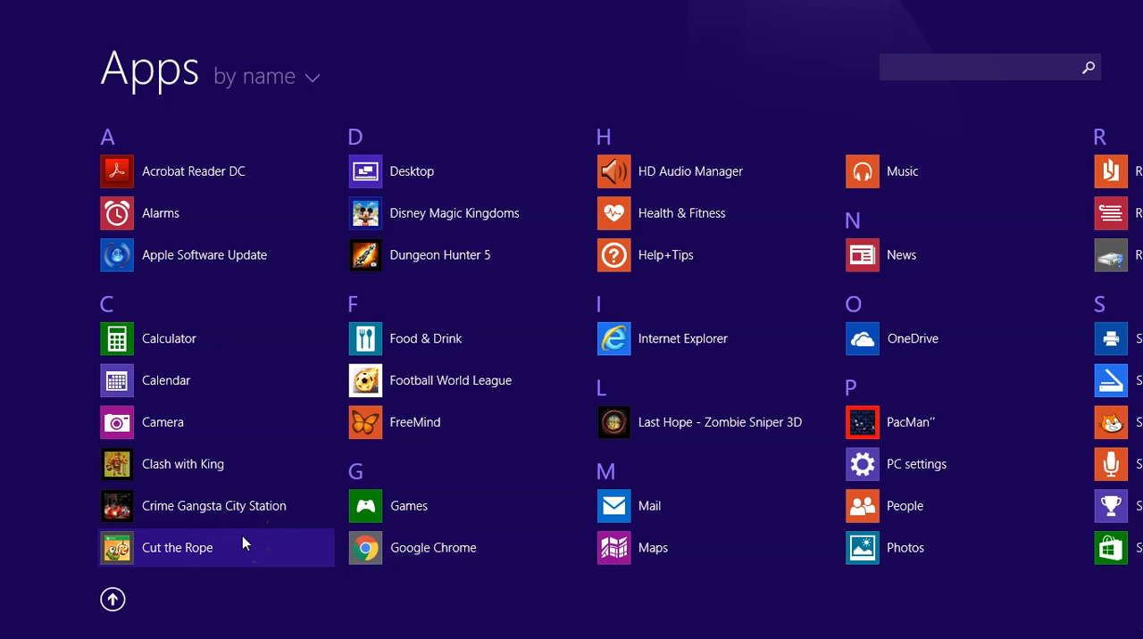
type("m")
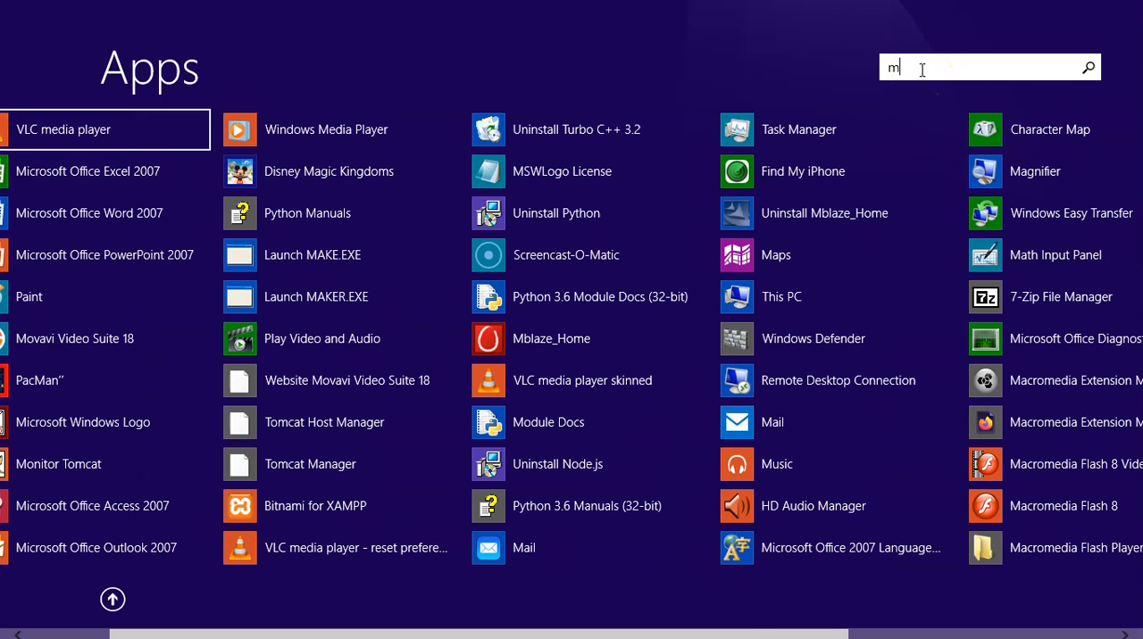
key("BackSpace")
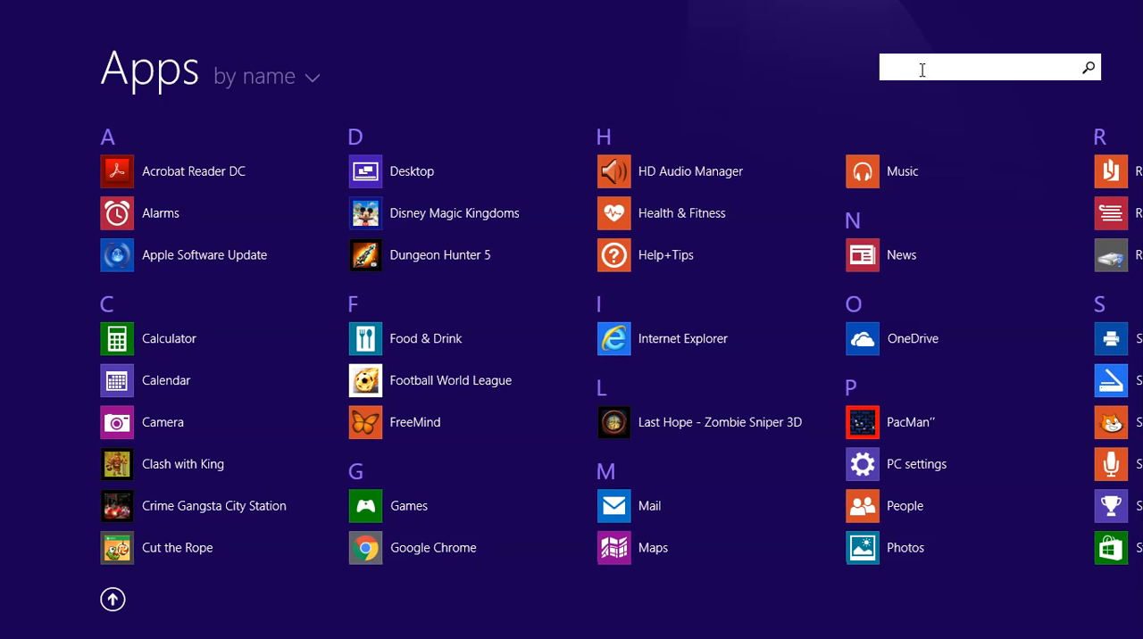
type("word")
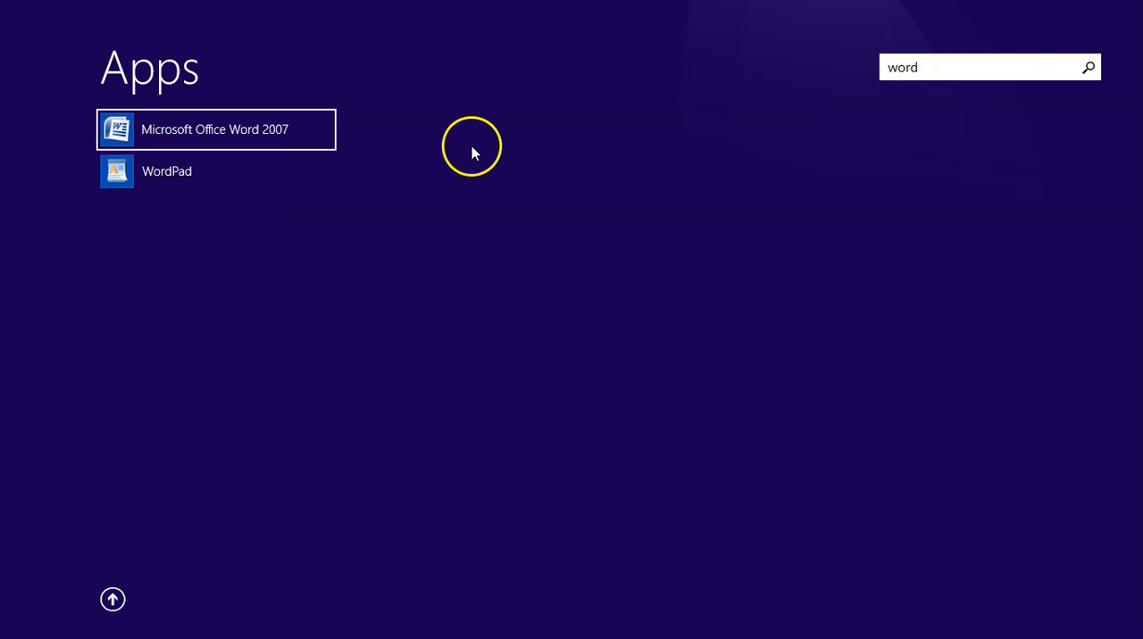
left_click(194, 148)
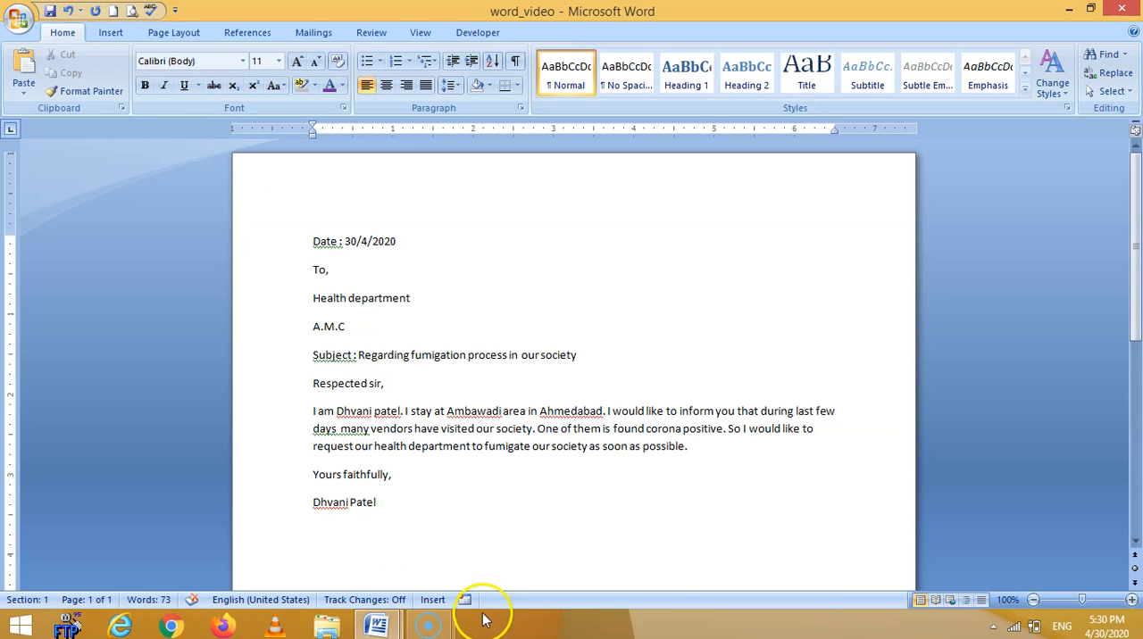
mouse_move(369, 628)
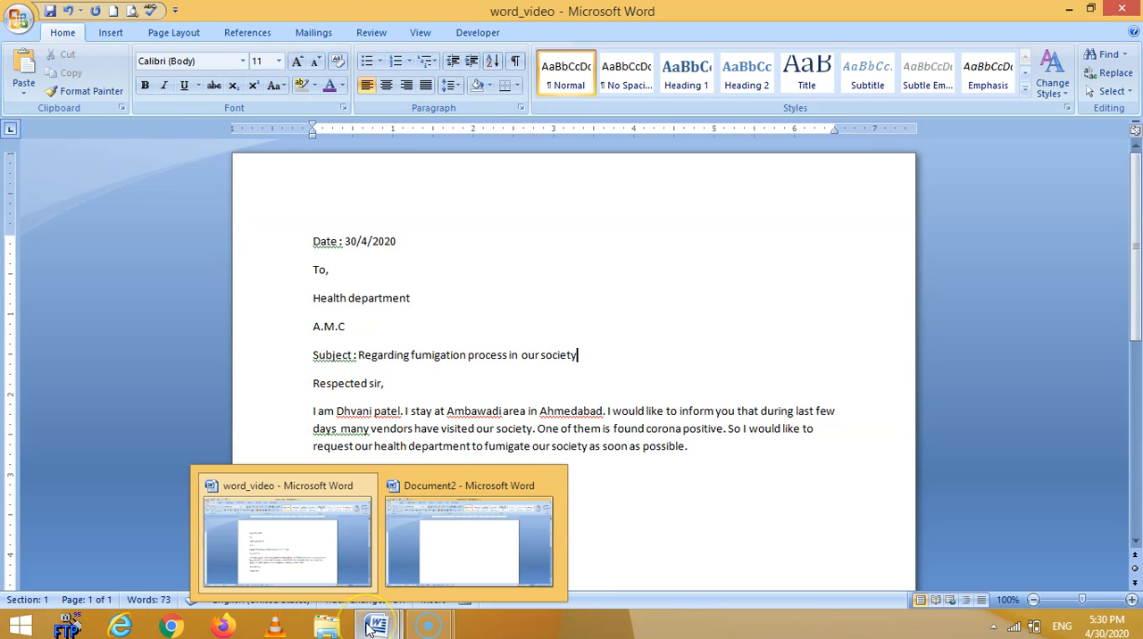
left_click(422, 545)
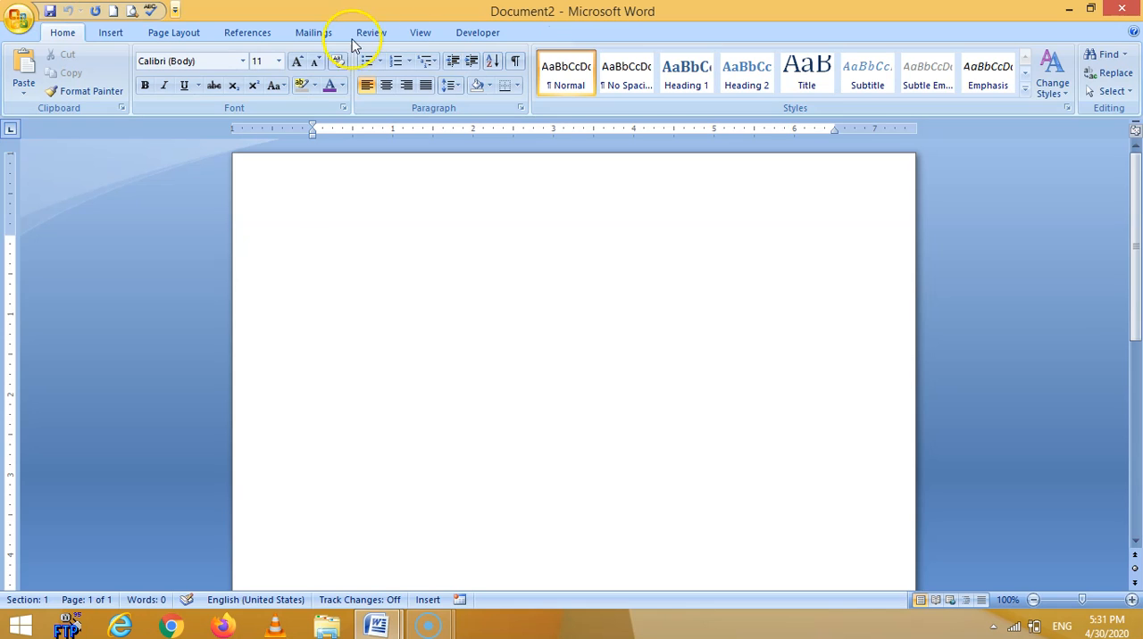
Create a new blank document from the Blank document template.
left_click(21, 23)
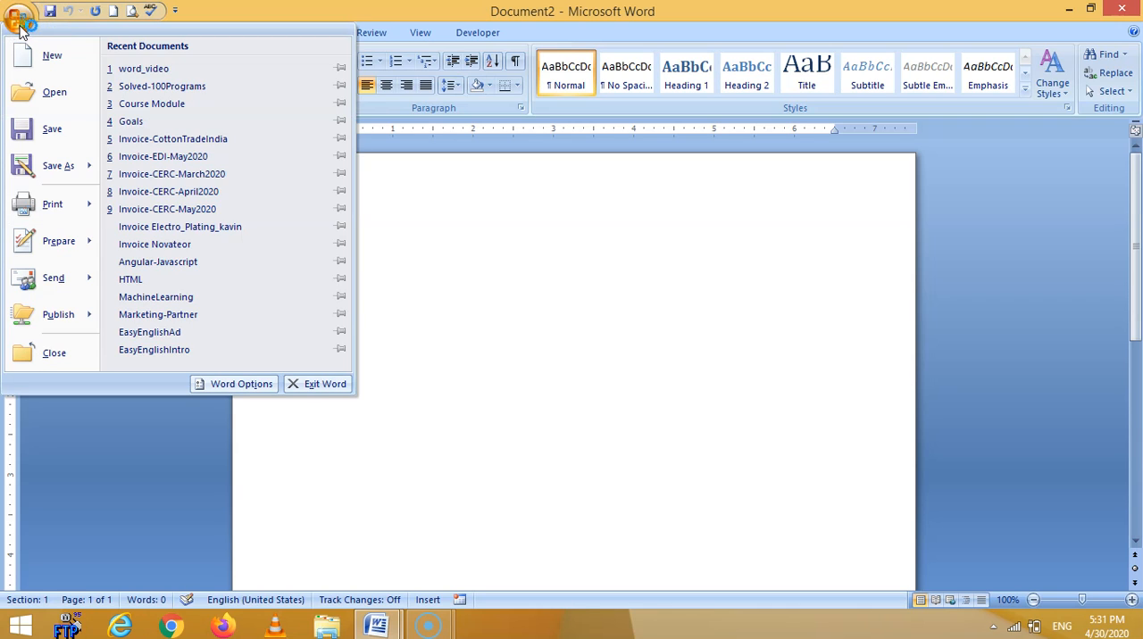
left_click(34, 63)
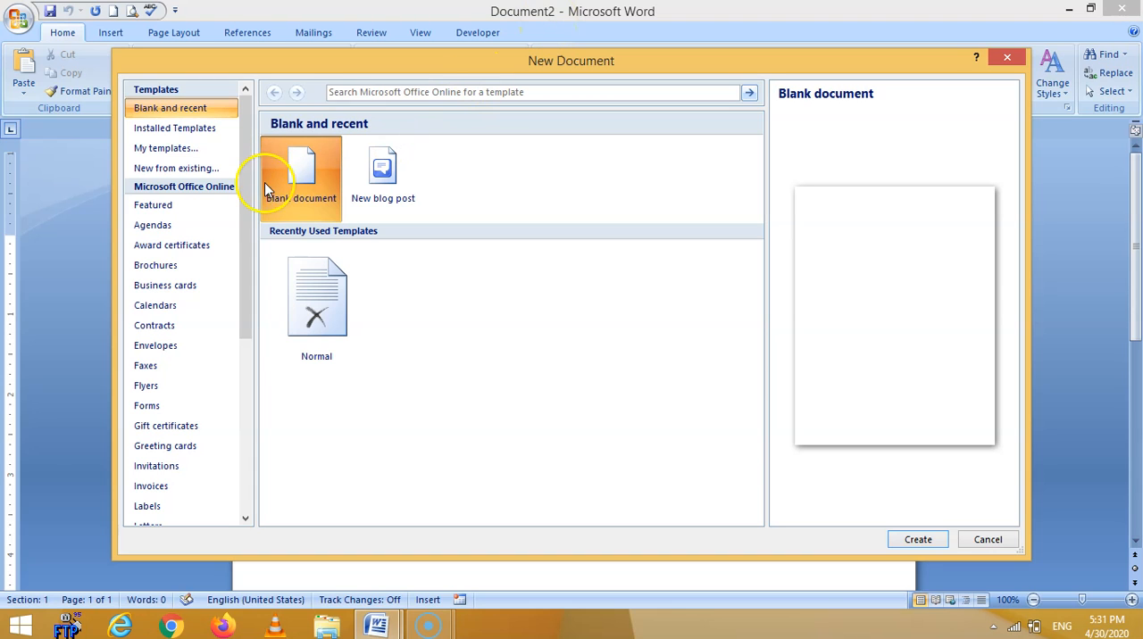
left_click(306, 181)
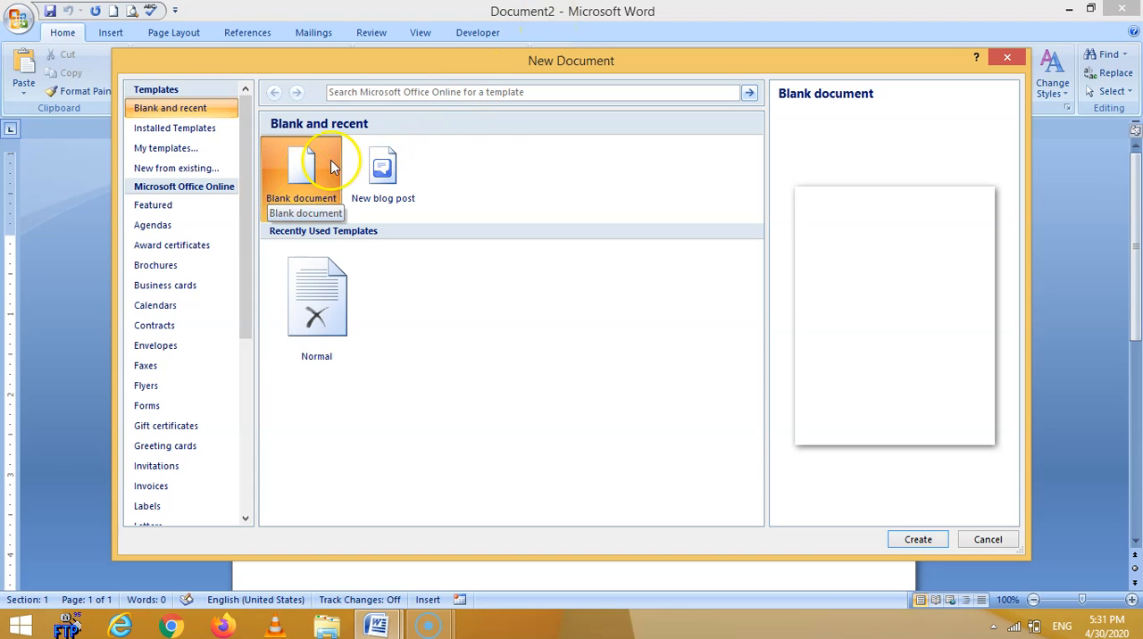
left_click(919, 540)
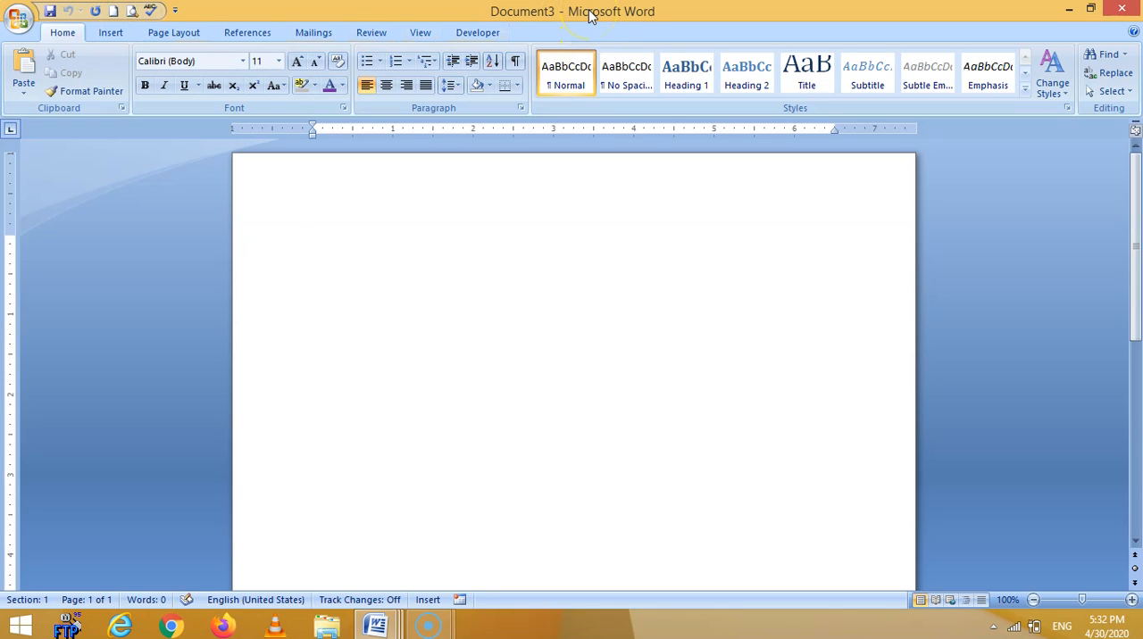
left_click(530, 14)
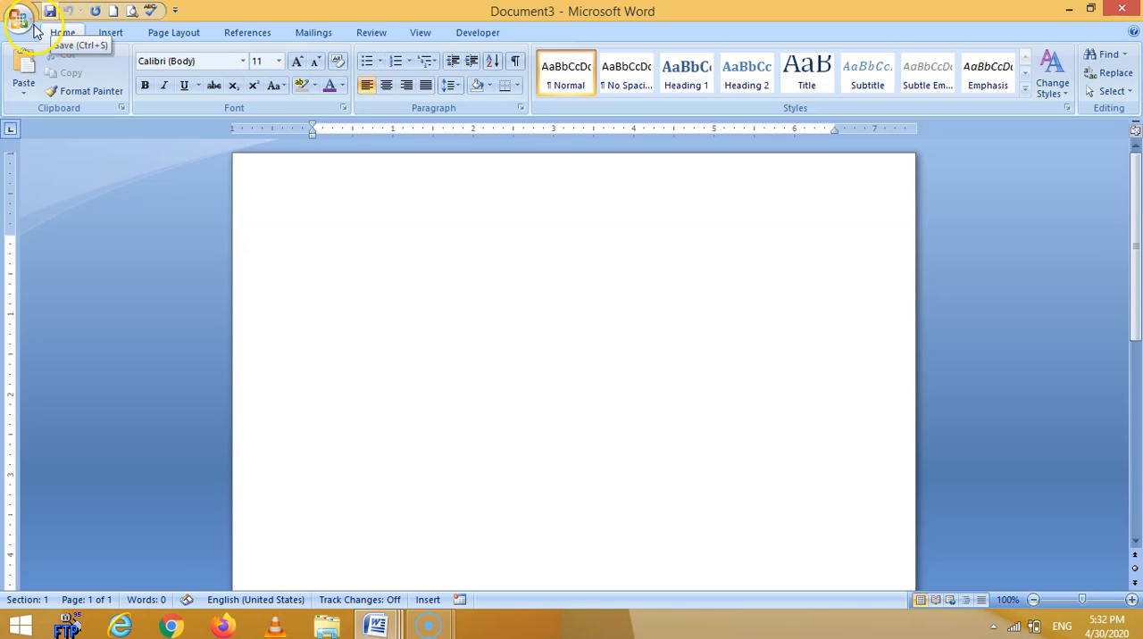
left_click(17, 22)
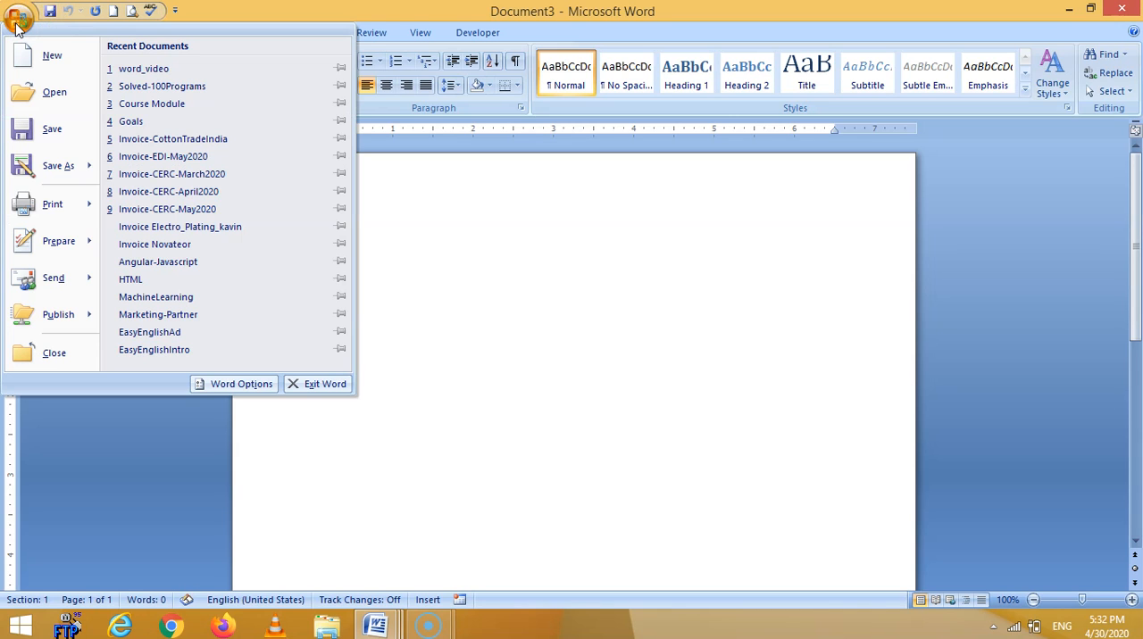
left_click(33, 57)
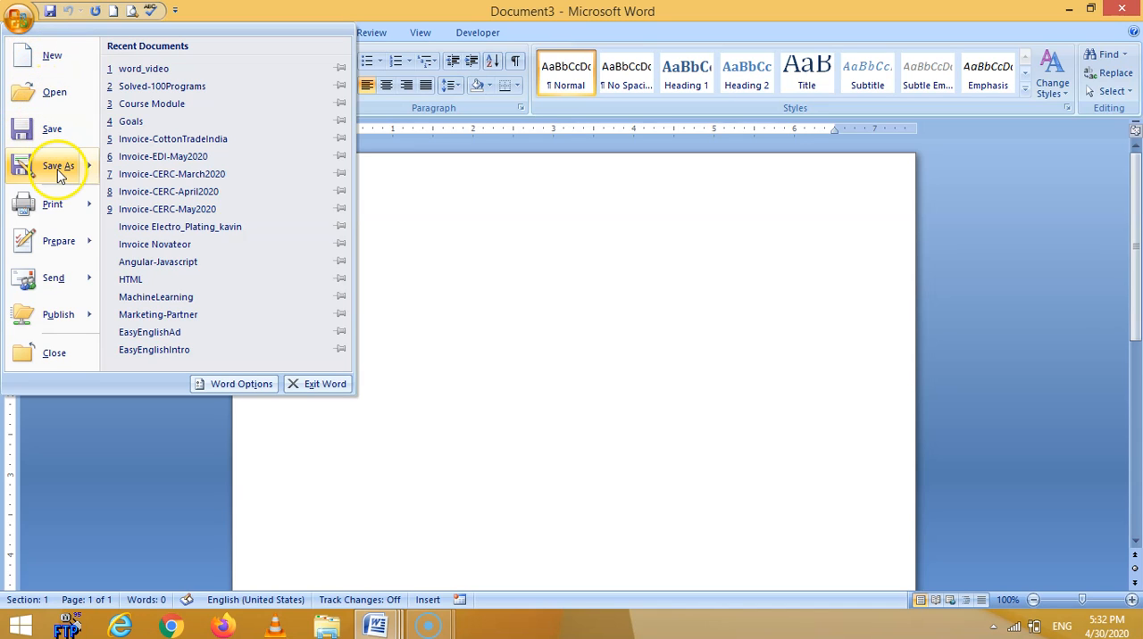
mouse_move(59, 208)
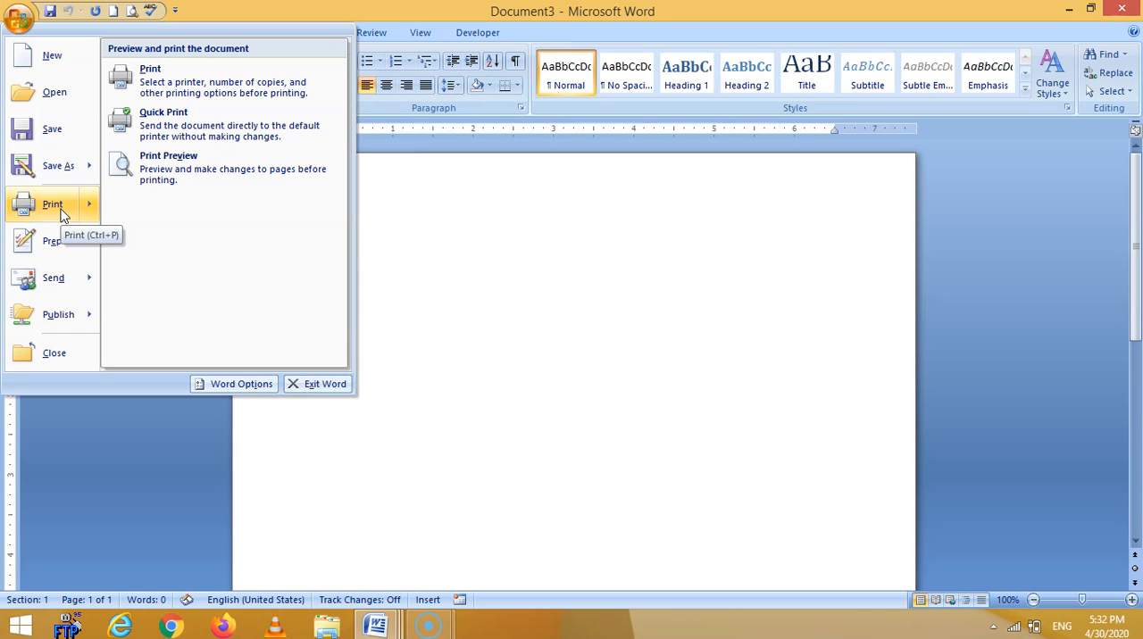
left_click(434, 265)
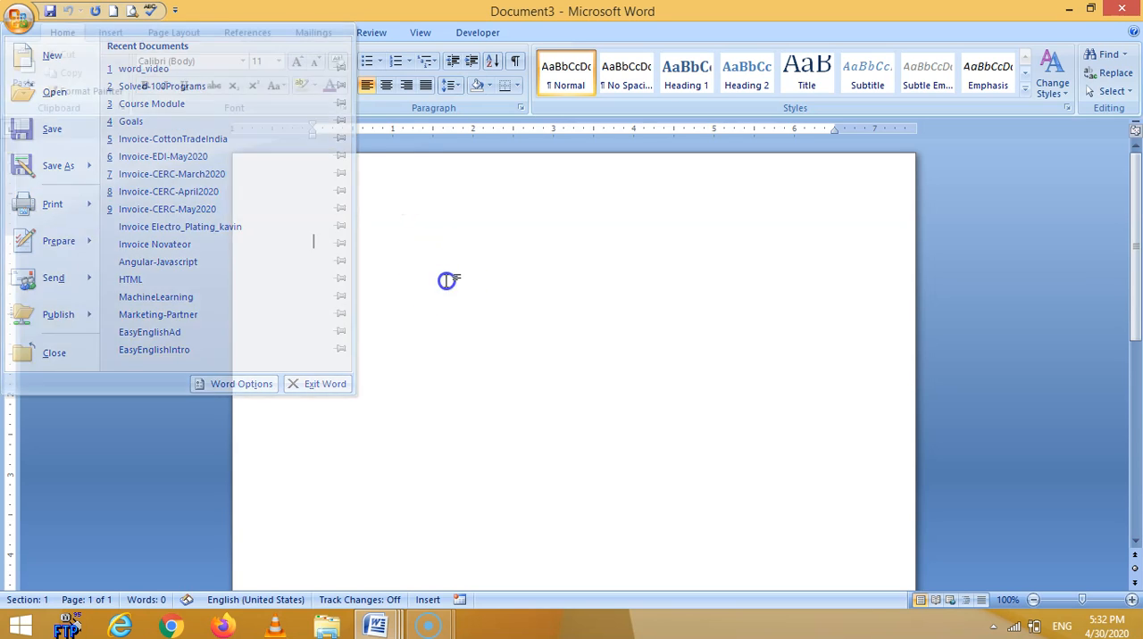
Minimize the Document3, Document2 and word_video windows to reach the desktop.
left_click(1069, 20)
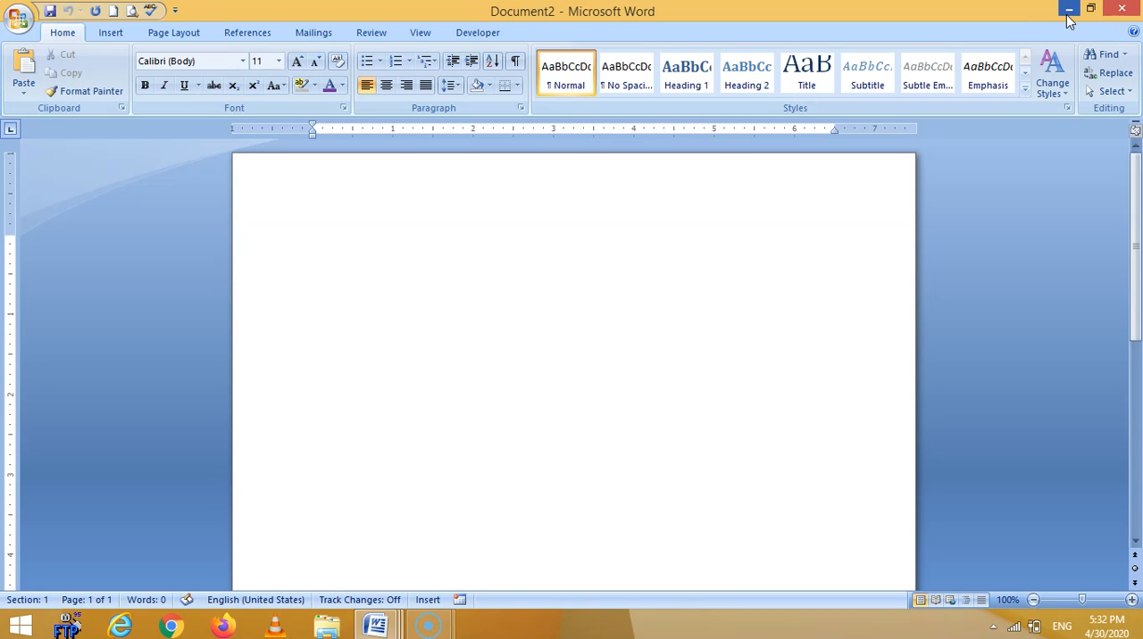
left_click(1067, 17)
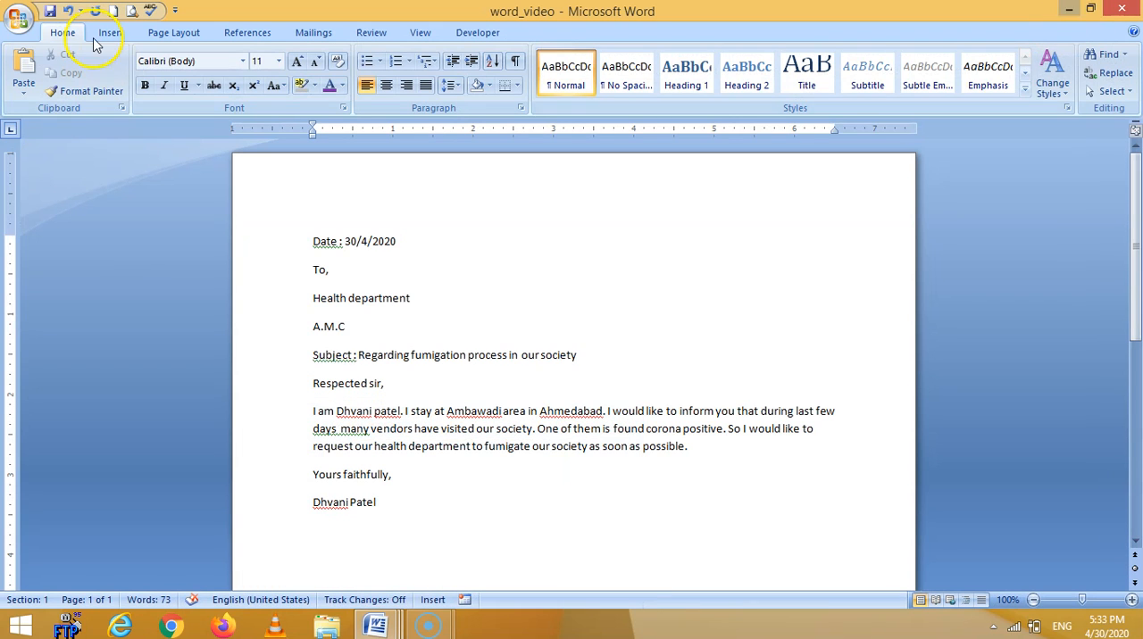
left_click(581, 73)
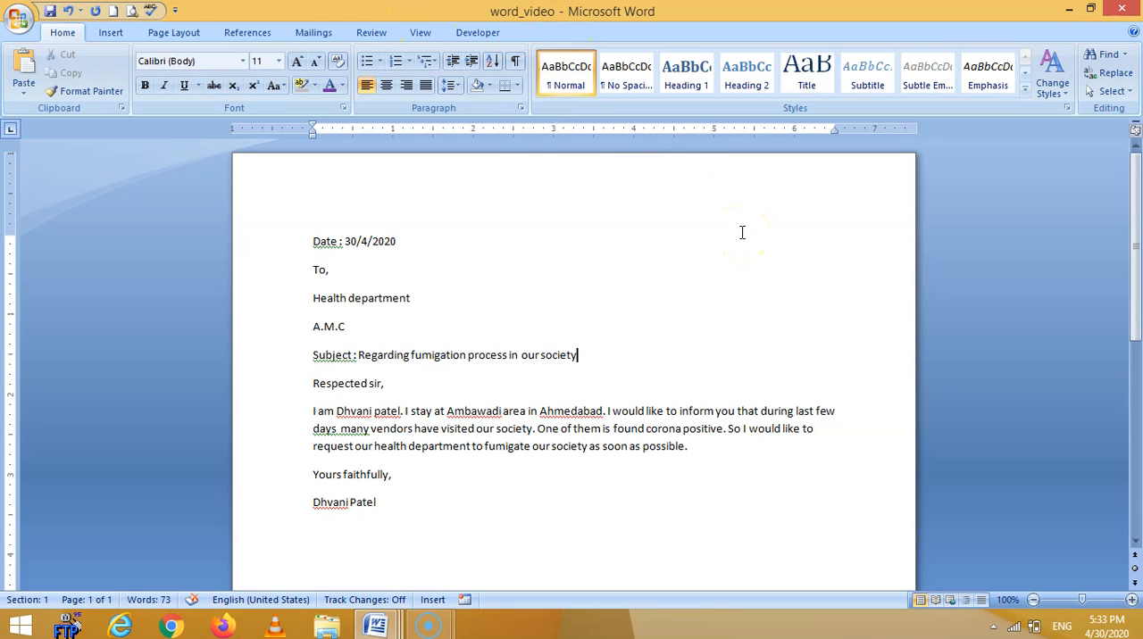
left_click(1069, 10)
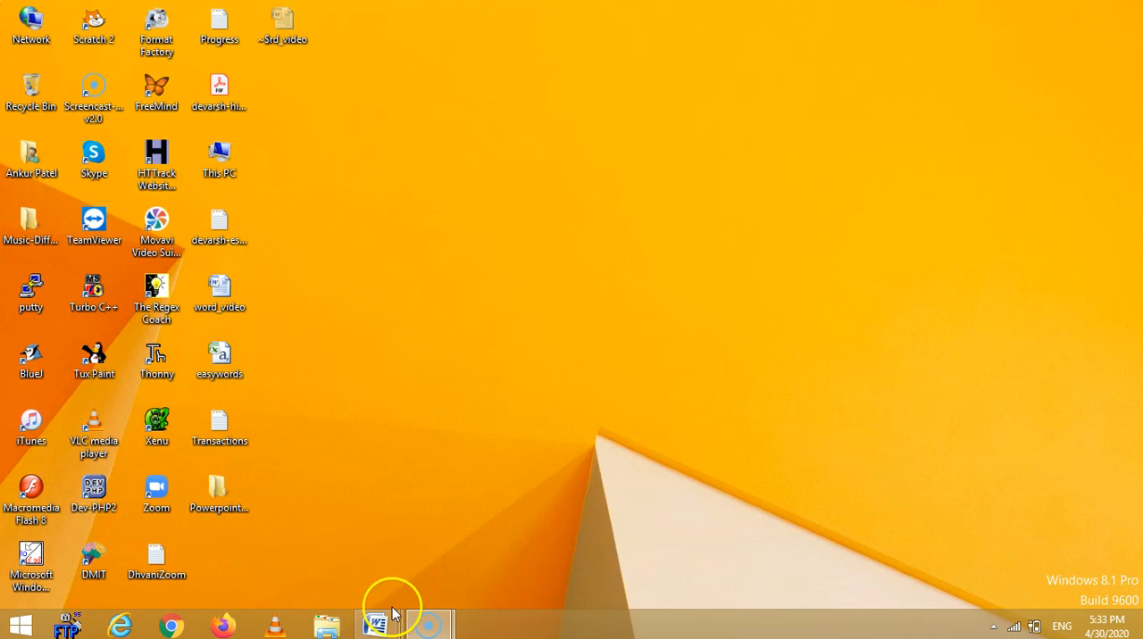
Bring the minimized Document2 window back onto the screen.
mouse_move(379, 620)
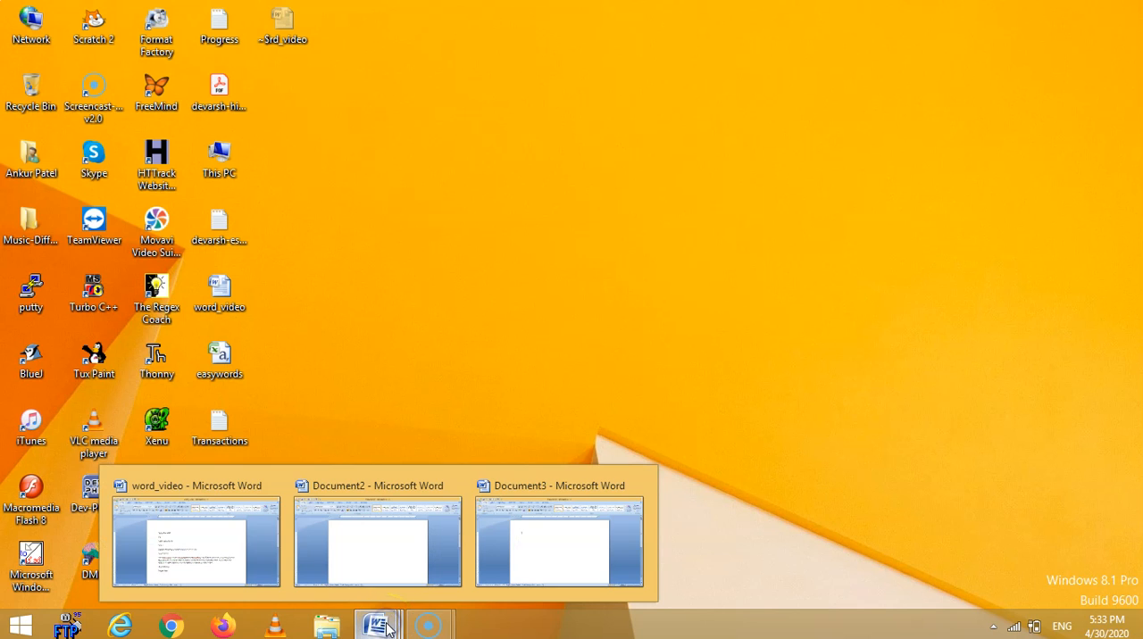
left_click(387, 629)
left_click(384, 627)
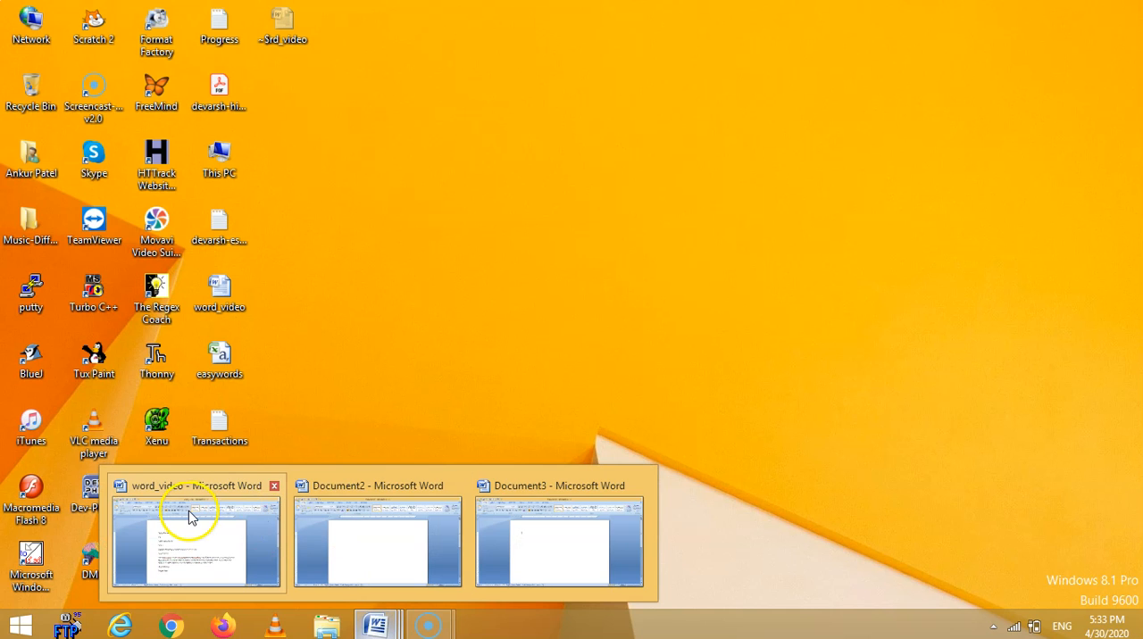
left_click(362, 550)
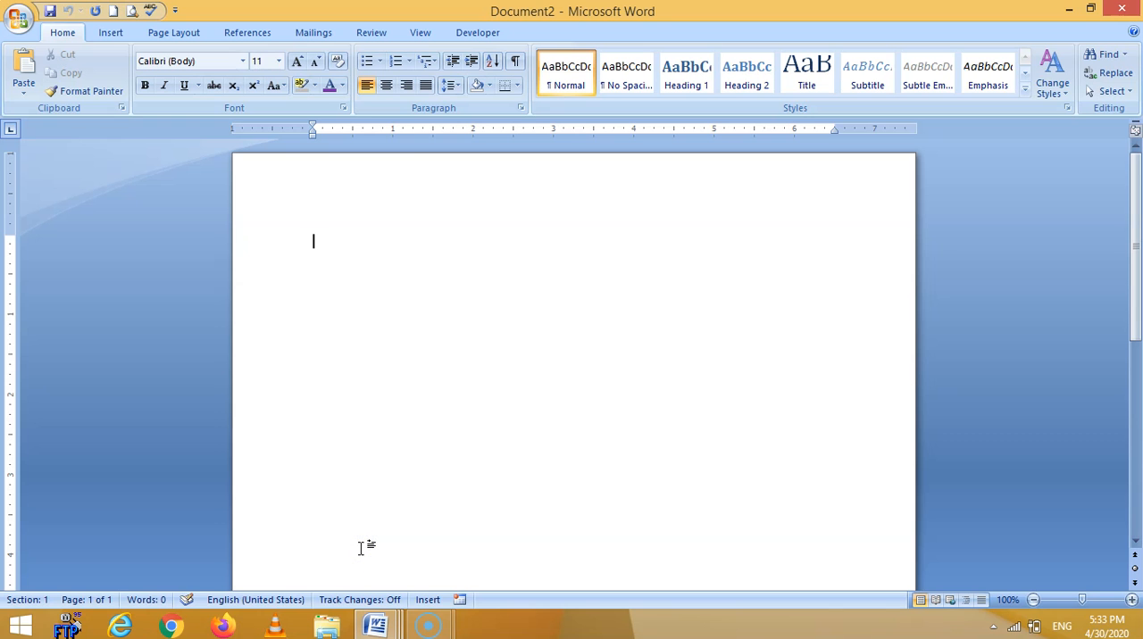
Restore the Document2 window down, narrow it to about two thirds of the screen width, and maximize it again.
left_click(1091, 9)
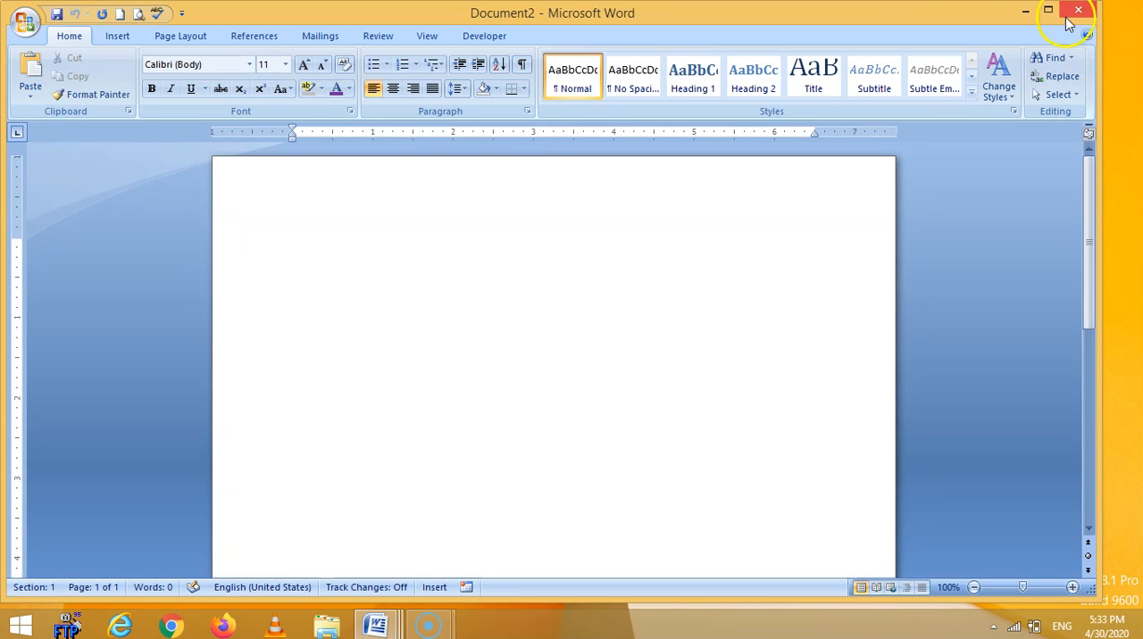
left_click_drag(1099, 57, 758, 247)
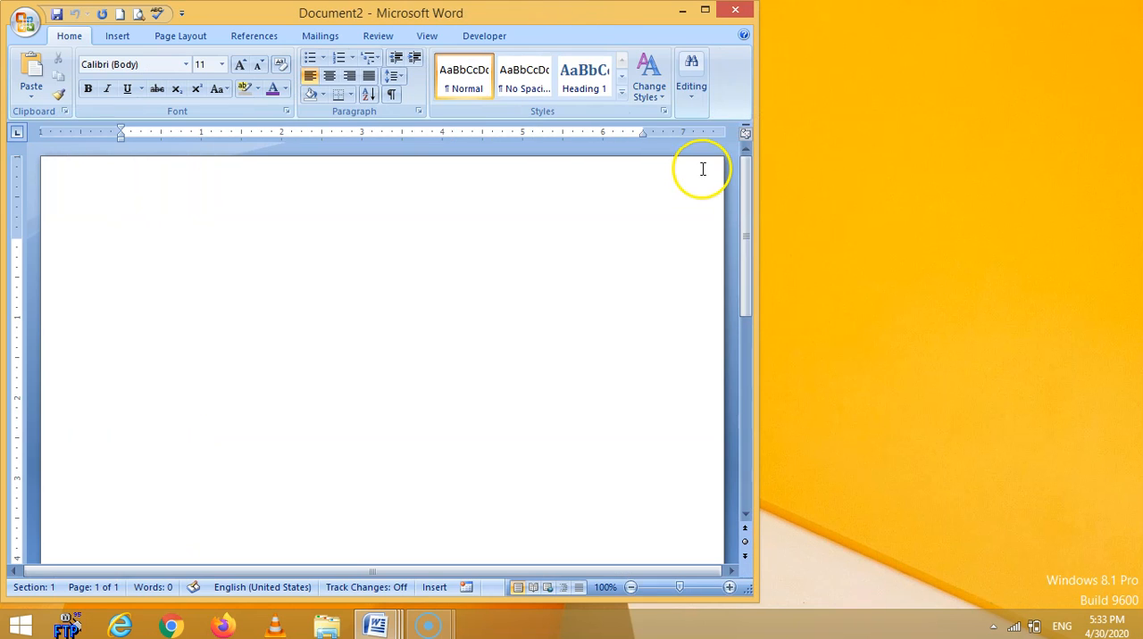
left_click(703, 10)
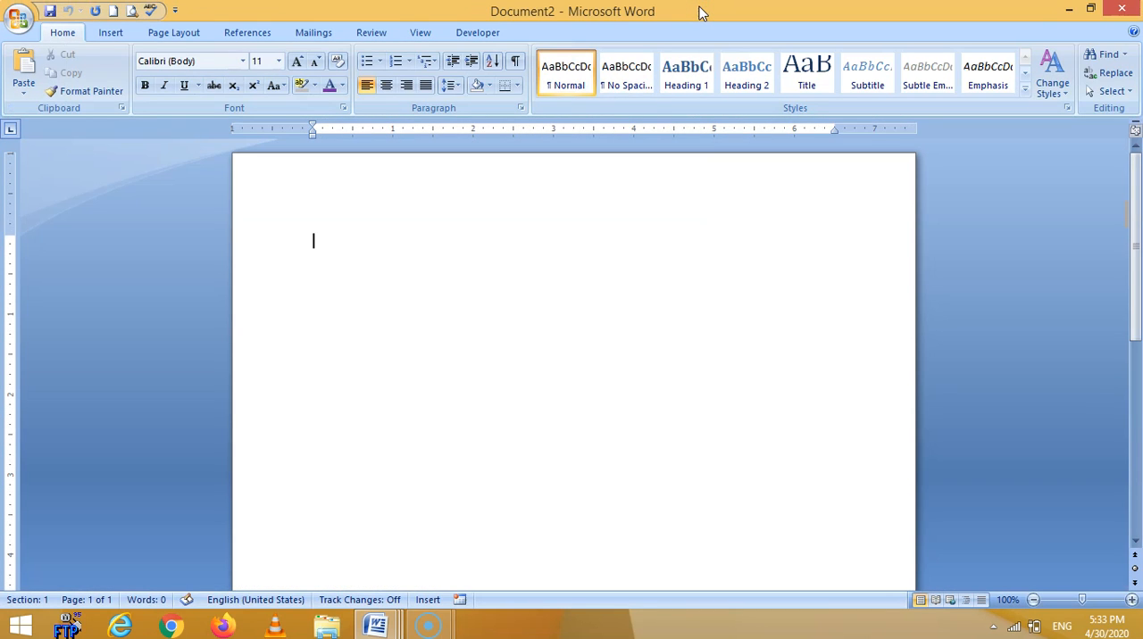
Close the Document2 and word_video documents and bring up the Document3 window.
left_click(1129, 10)
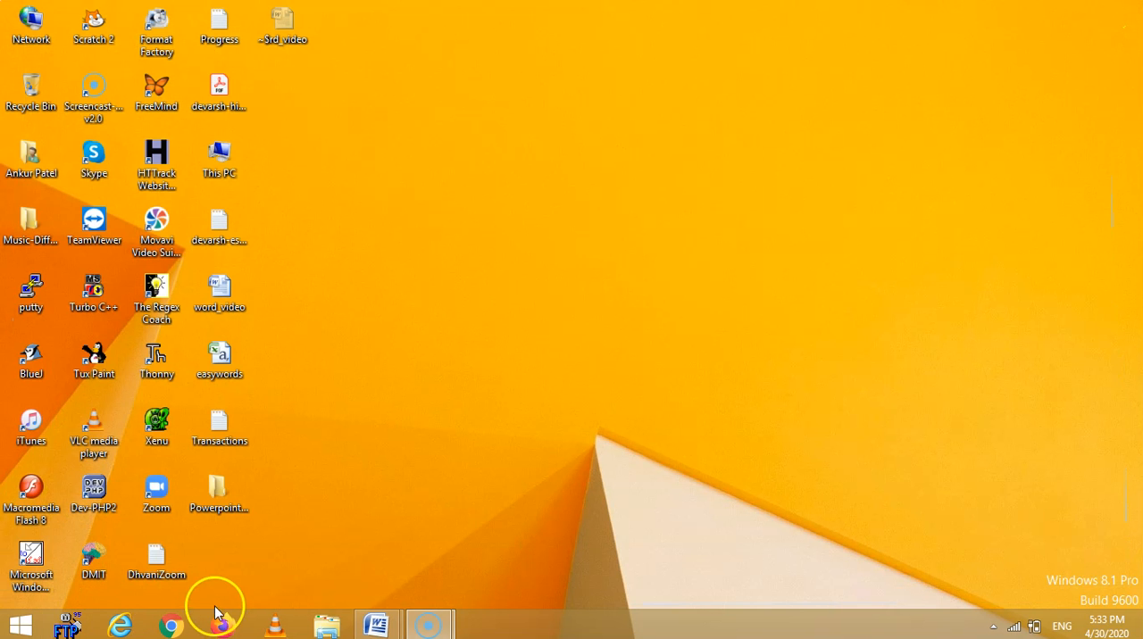
mouse_move(384, 630)
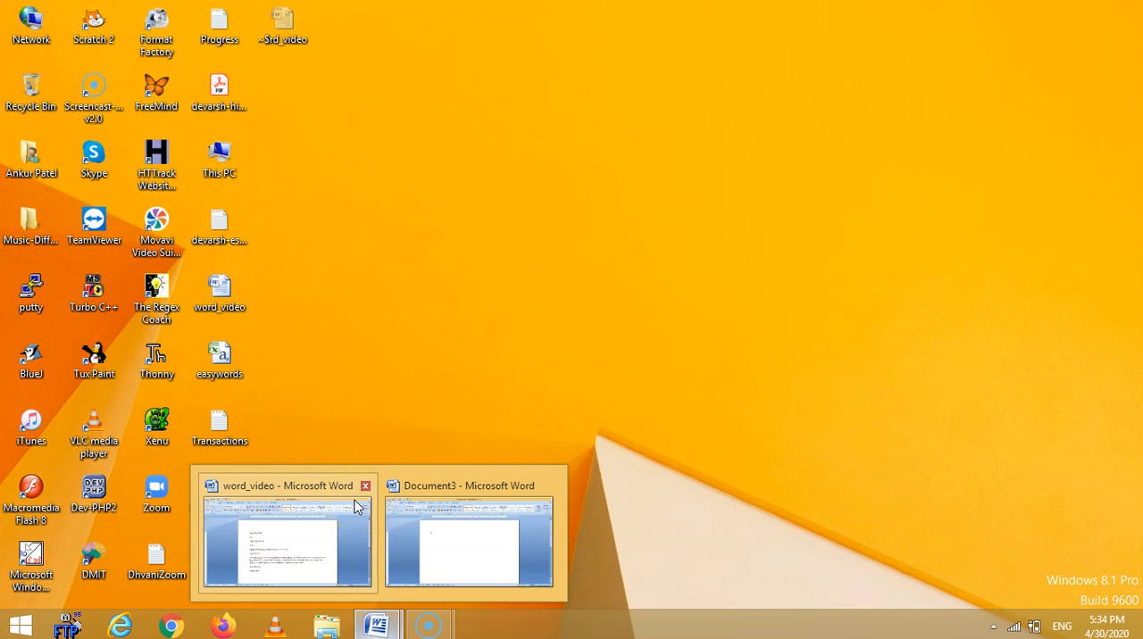
left_click(366, 488)
left_click(369, 583)
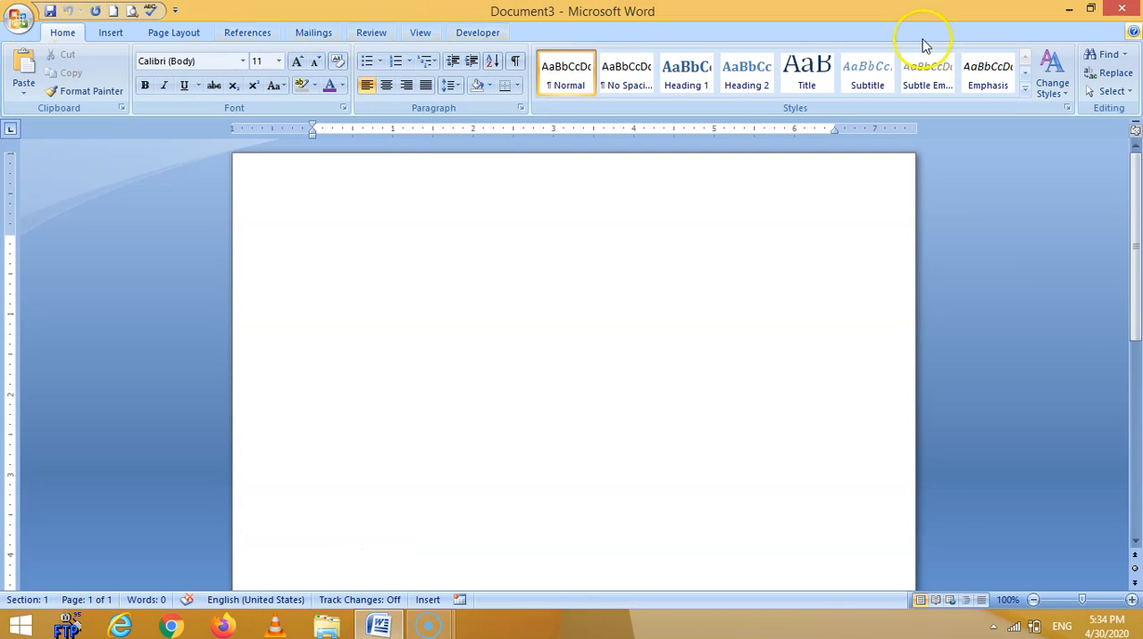
Examine the Insert, Page Layout, References and Mailings command sets and return to the Home commands.
left_click(104, 36)
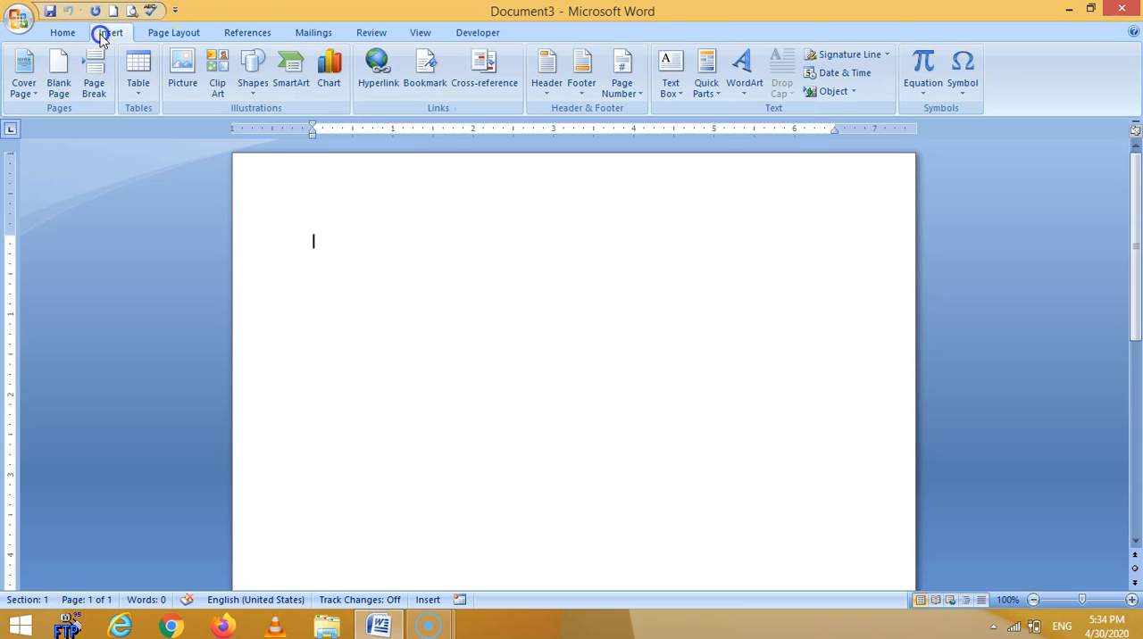
left_click(183, 41)
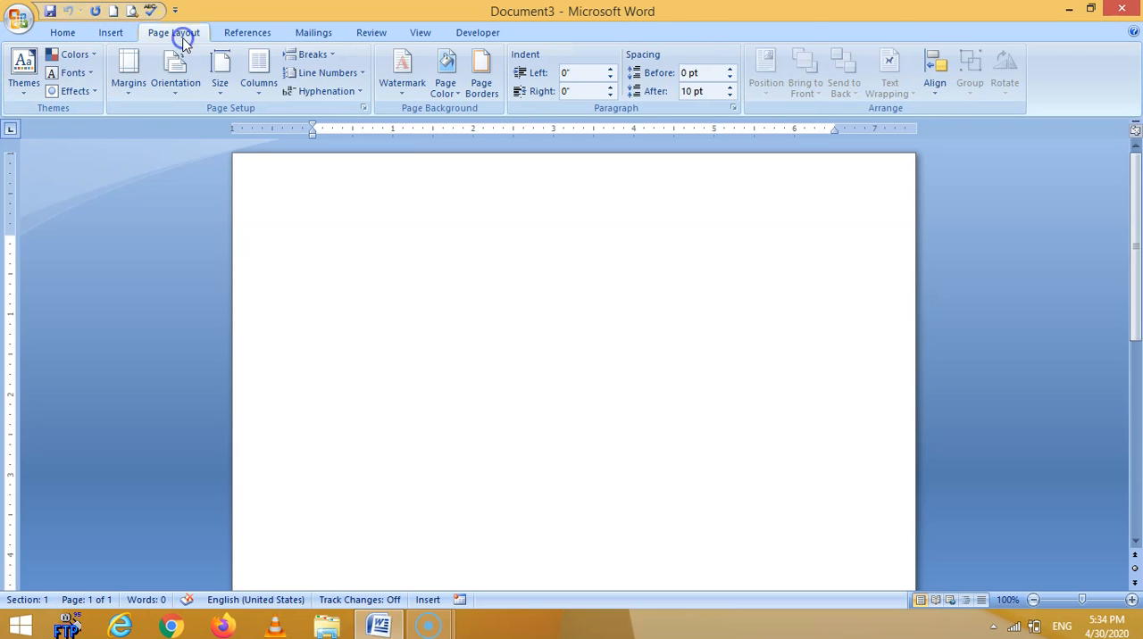
left_click(266, 36)
left_click(331, 36)
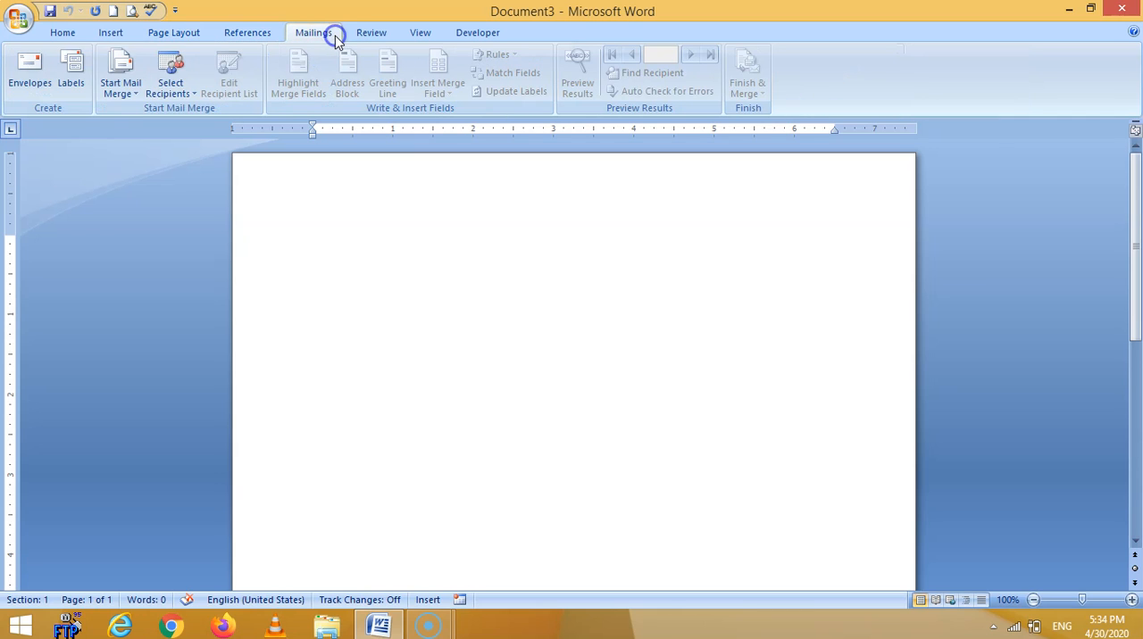
left_click(63, 36)
left_click(116, 36)
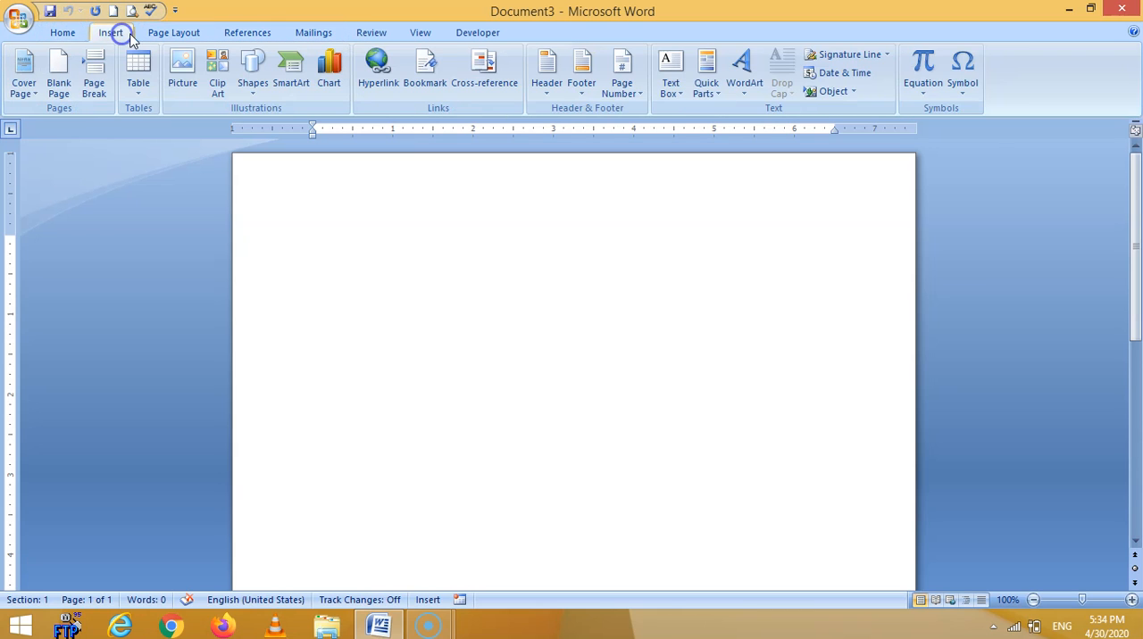
left_click(171, 33)
left_click(265, 32)
left_click(296, 32)
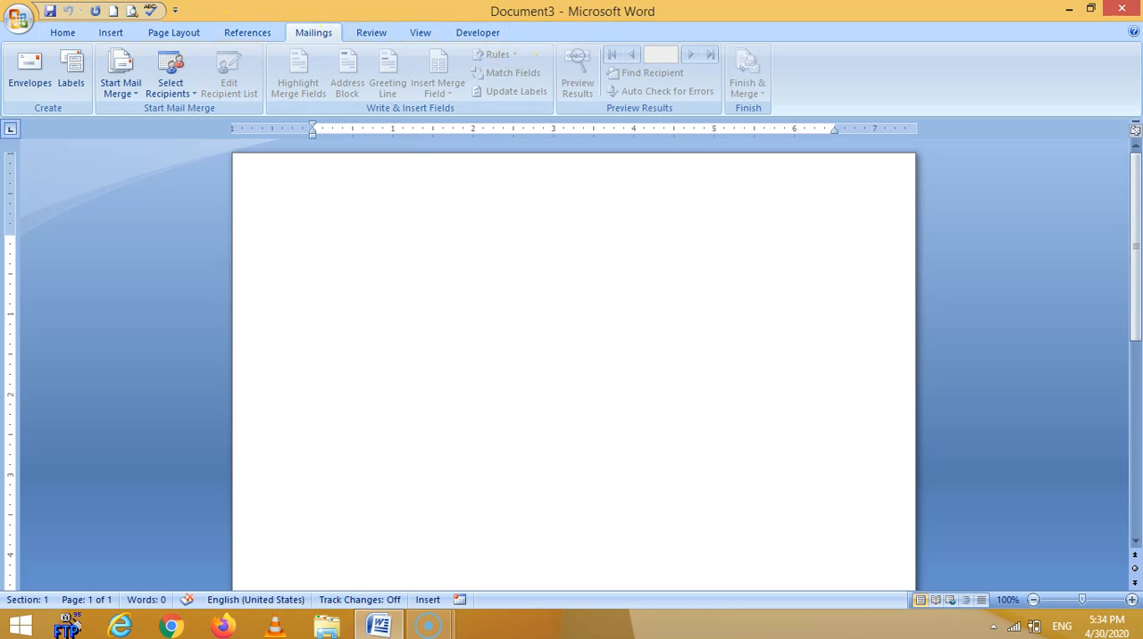
left_click(63, 33)
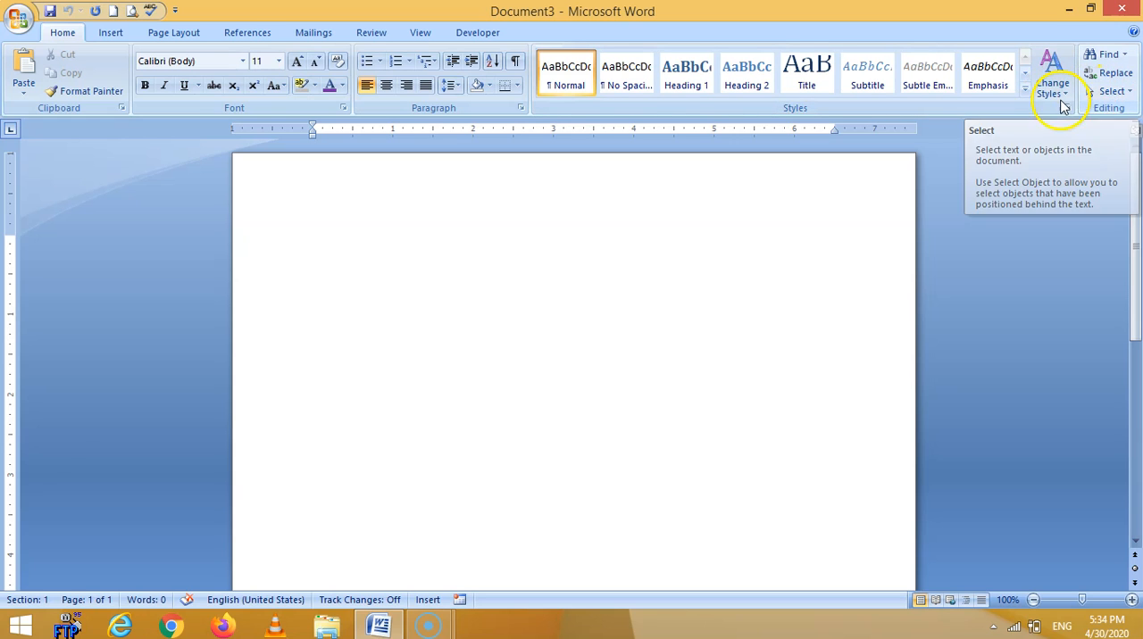
Examine the Insert command groups once more and return to the Home commands.
left_click(103, 33)
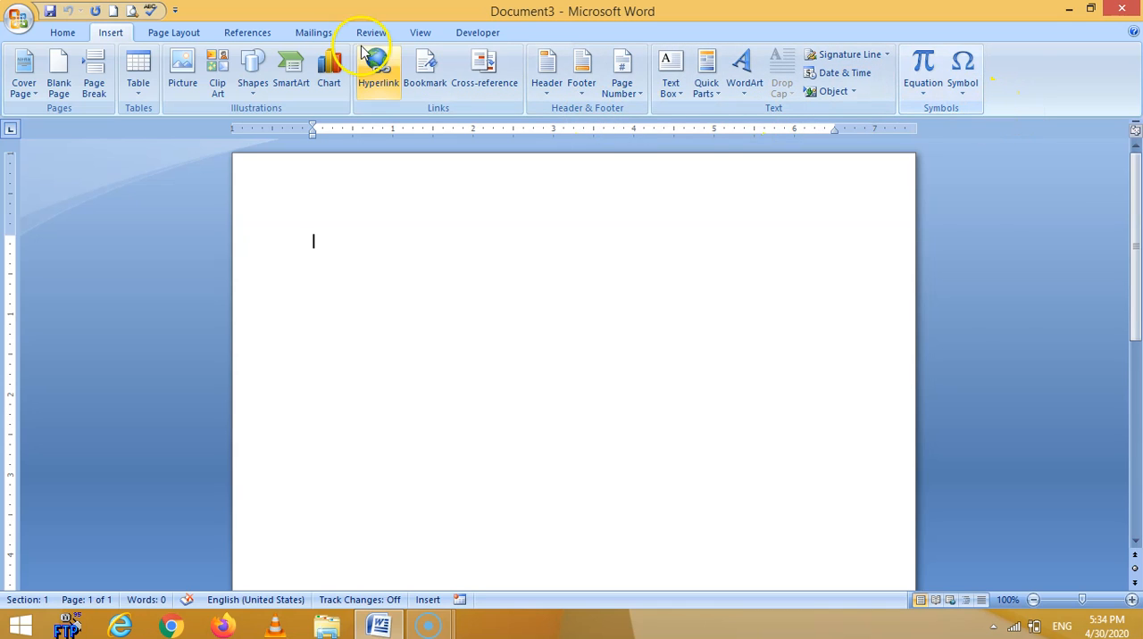
left_click(62, 36)
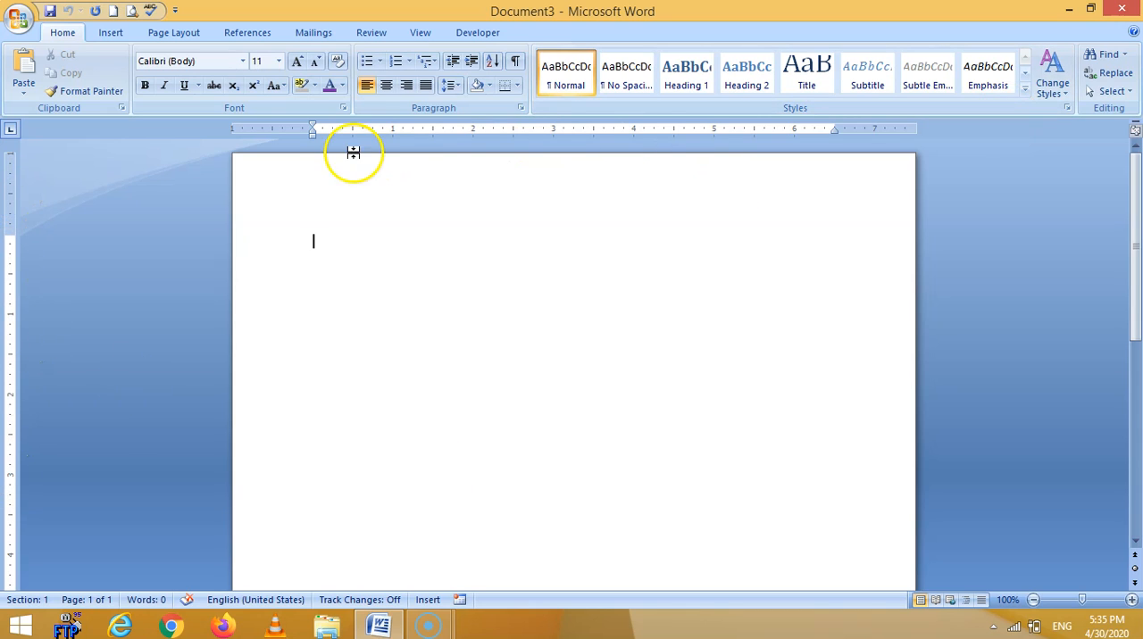
Examine the left indent on the horizontal ruler and the bottom margin boundary on the vertical ruler.
left_click(313, 134)
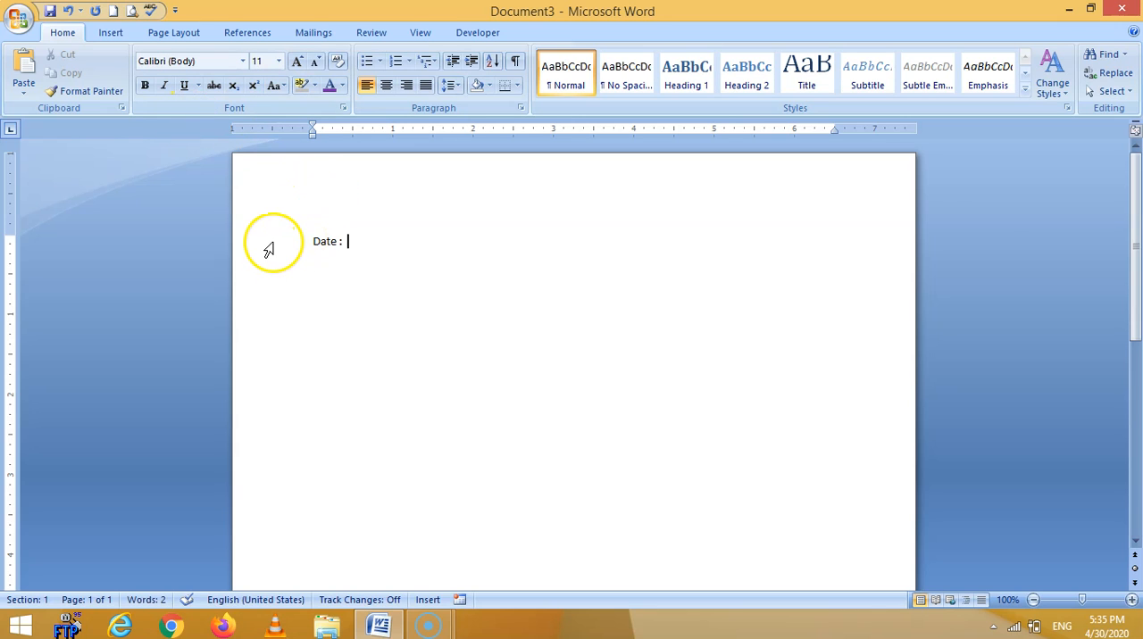
scroll(627, 312, "down", 1)
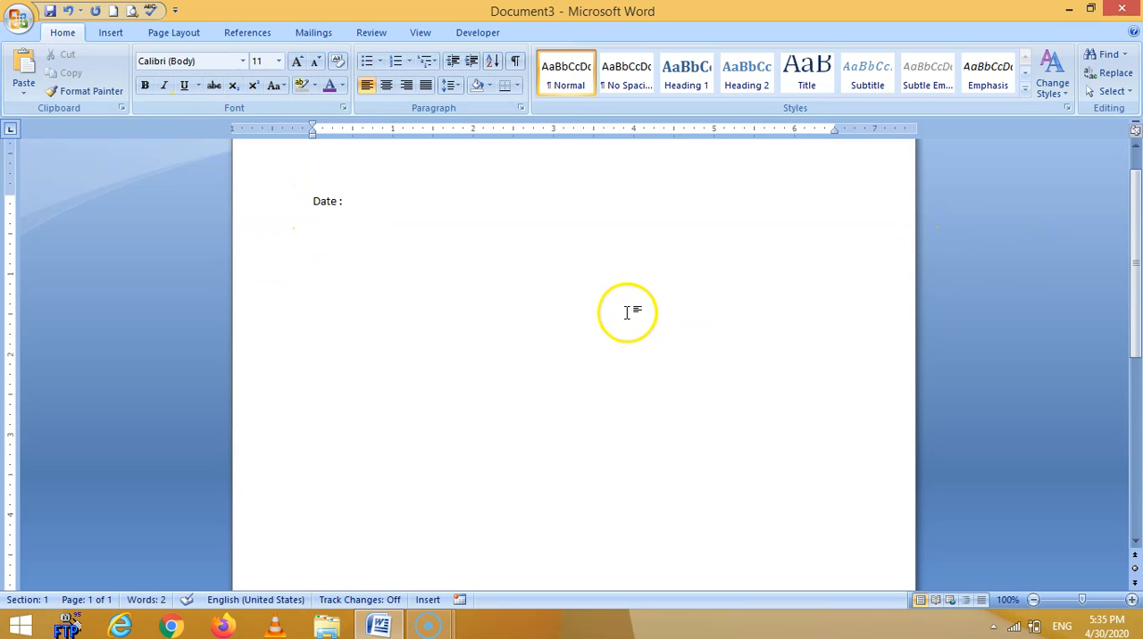
scroll(627, 313, "down", 10)
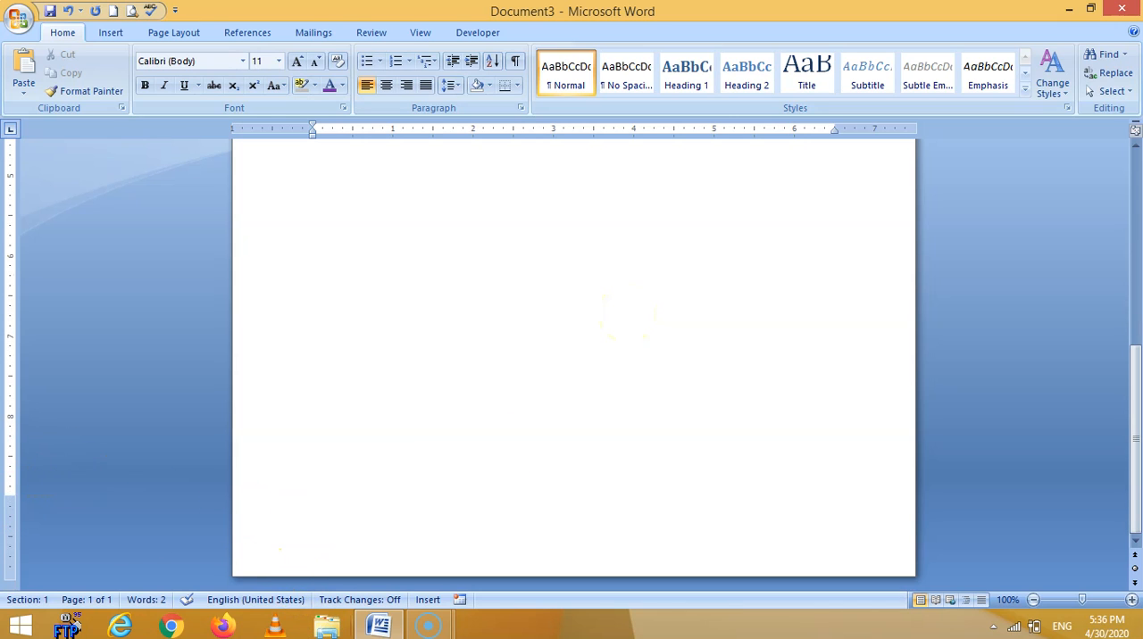
left_click_drag(7, 494, 7, 497)
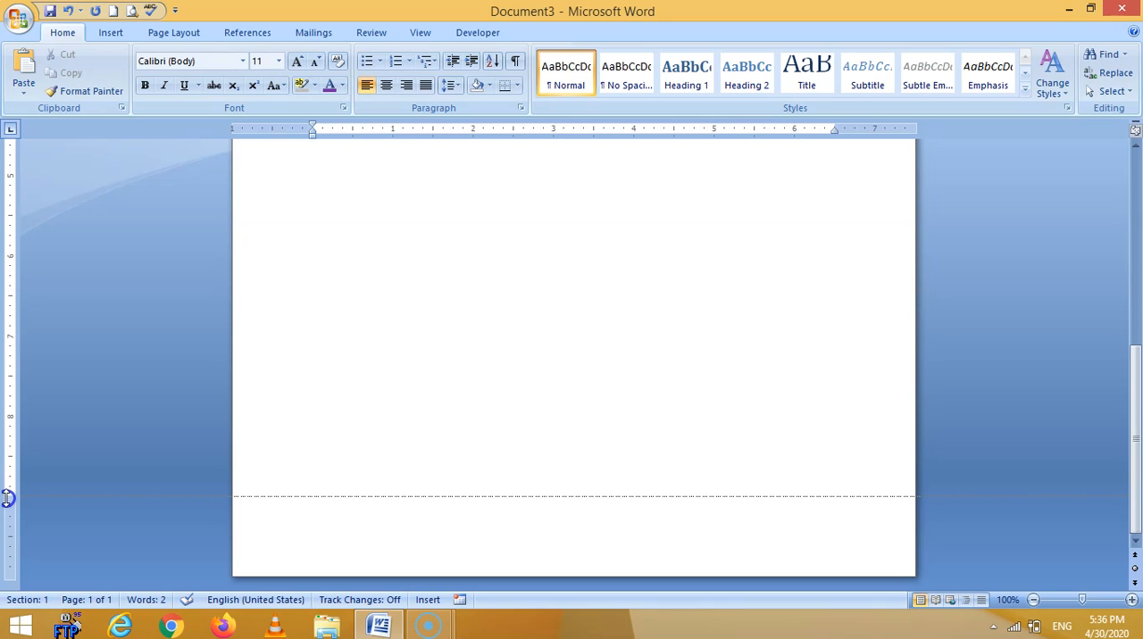
left_click_drag(8, 497, 5, 496)
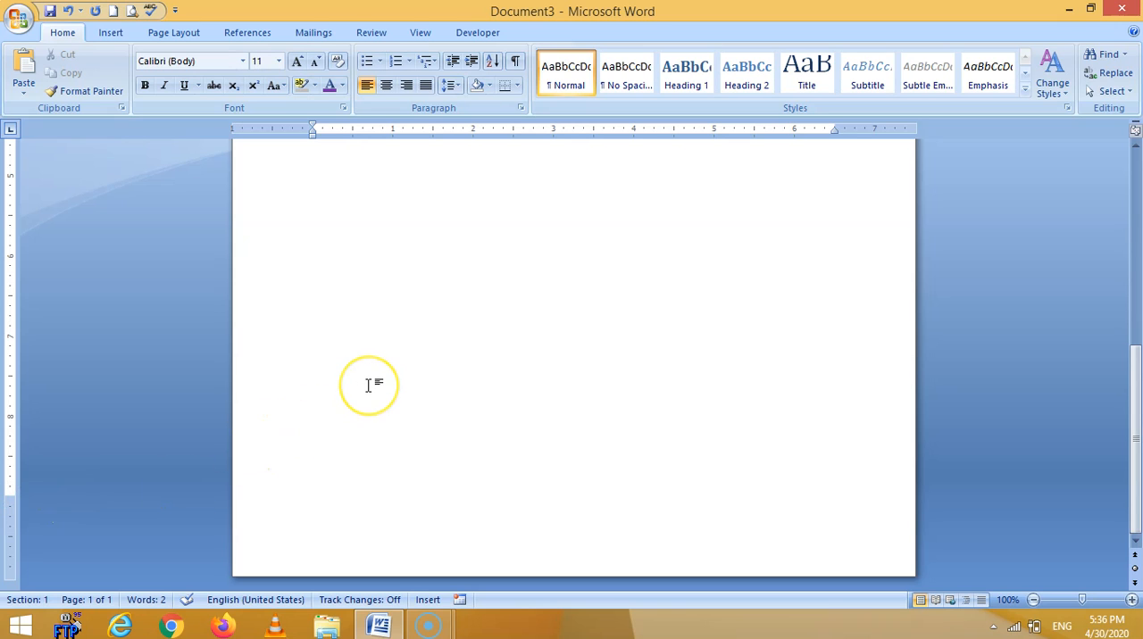
Add the recipient lines "To,", "Health department" and "A.M.C" as separate paragraphs below the date.
scroll(368, 385, "up", 10)
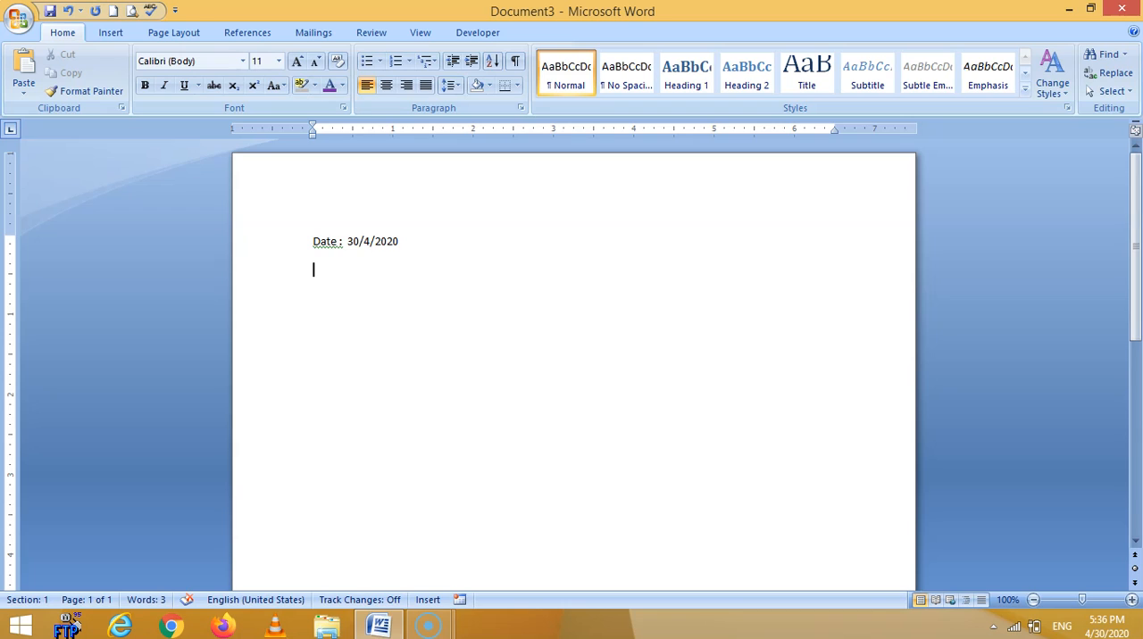
type("to,")
key("Return")
type("health department")
key("Return")
type("A.")
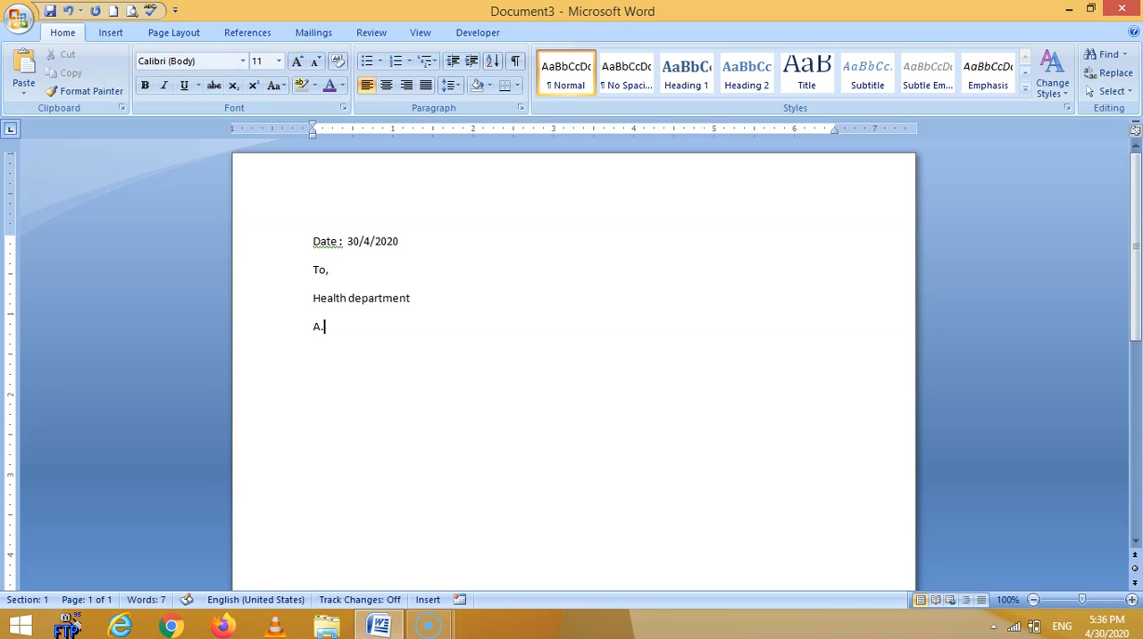
type("M.C")
key("Return")
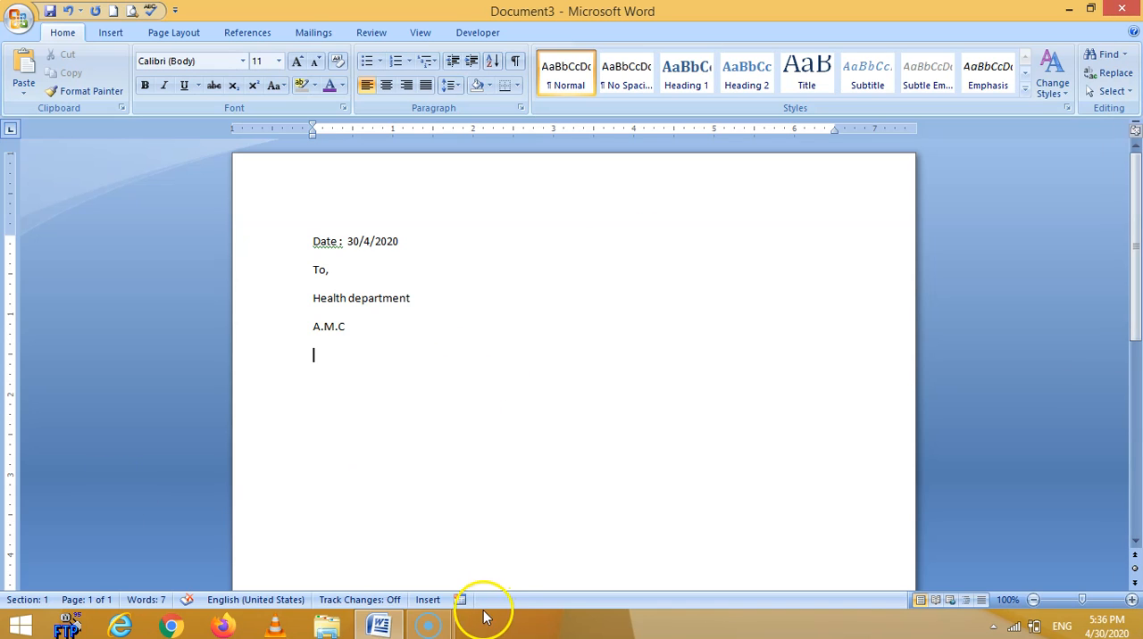
Open the recently used document word_video.
left_click(23, 19)
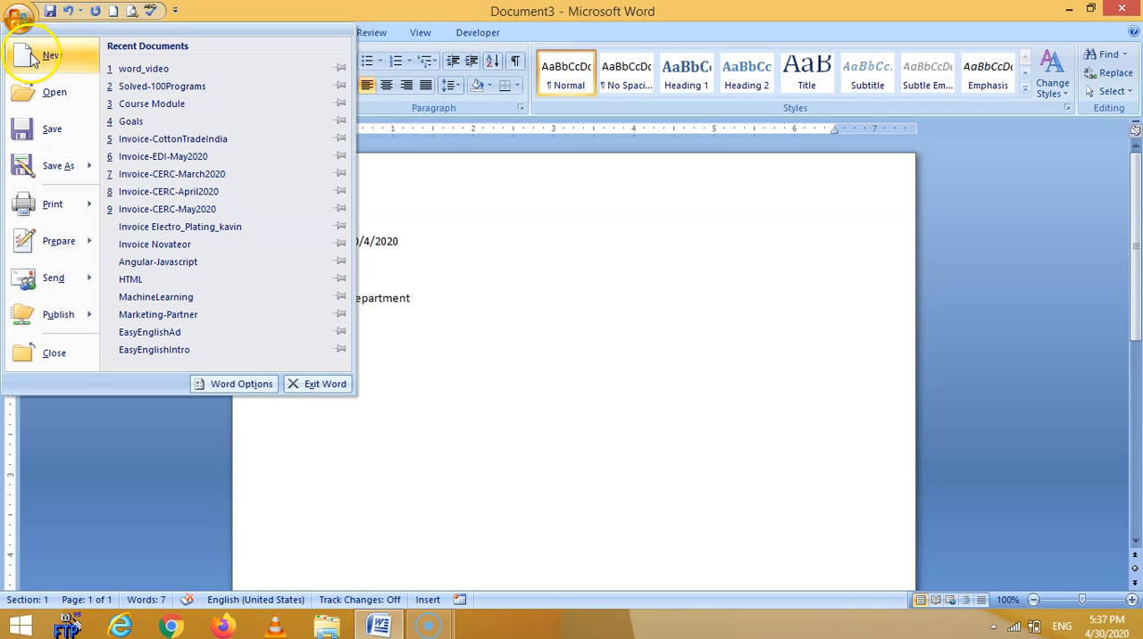
left_click(54, 93)
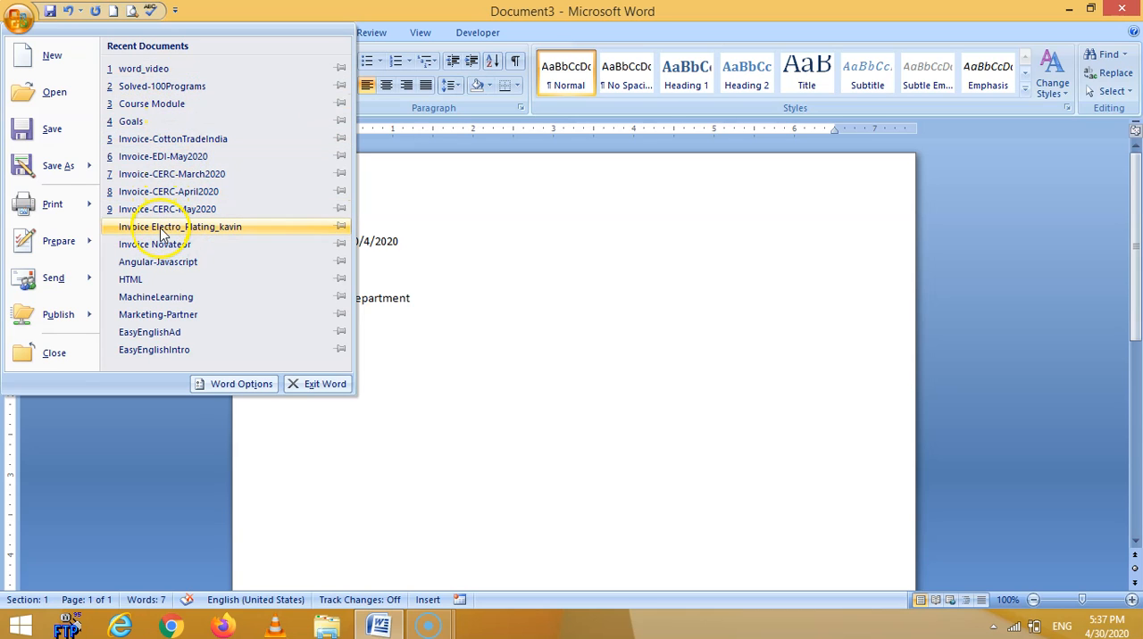
left_click(140, 71)
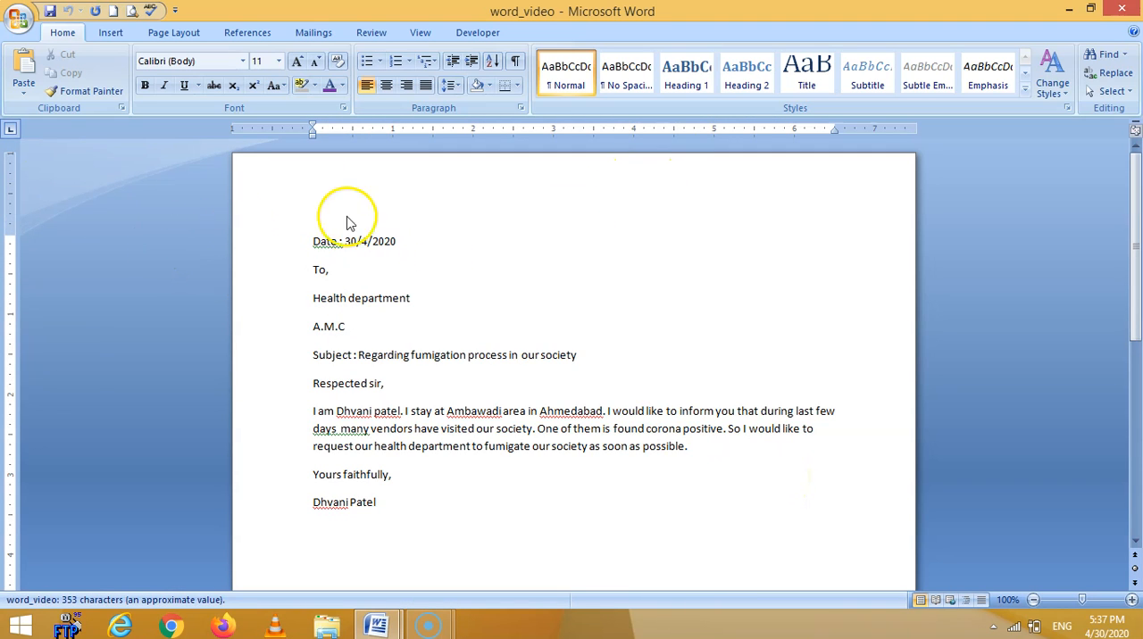
Select the entire letter from the date line to the blank line below the signature and look through the selection.
left_click_drag(288, 239, 314, 528)
left_click(473, 548)
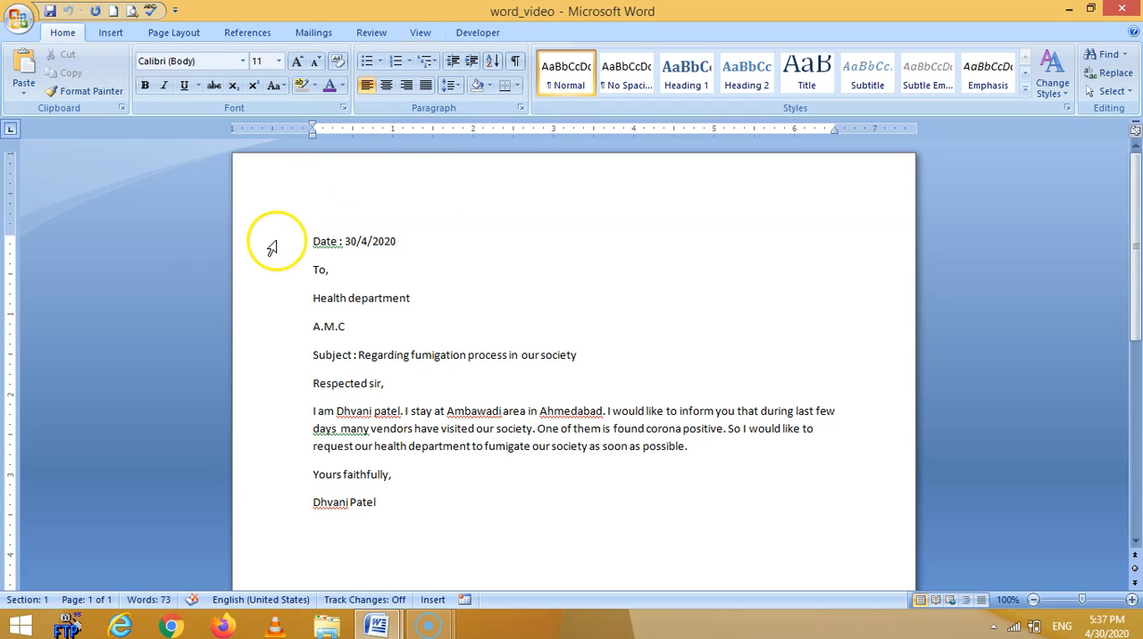
left_click_drag(272, 247, 449, 561)
scroll(450, 561, "down", 1)
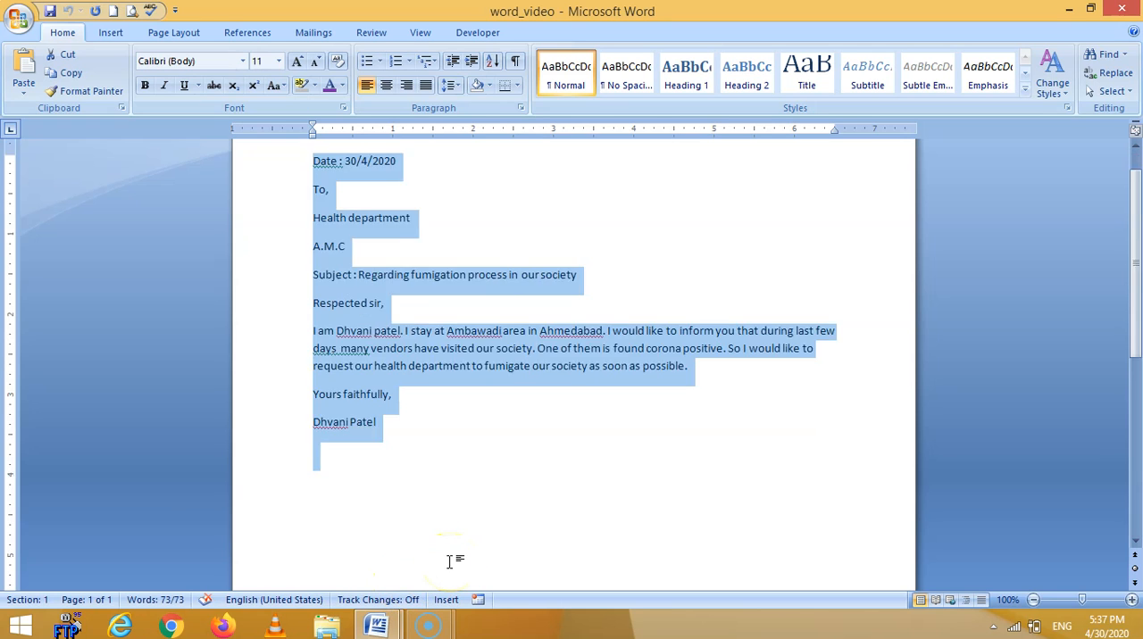
scroll(449, 561, "down", 5)
scroll(454, 548, "up", 3)
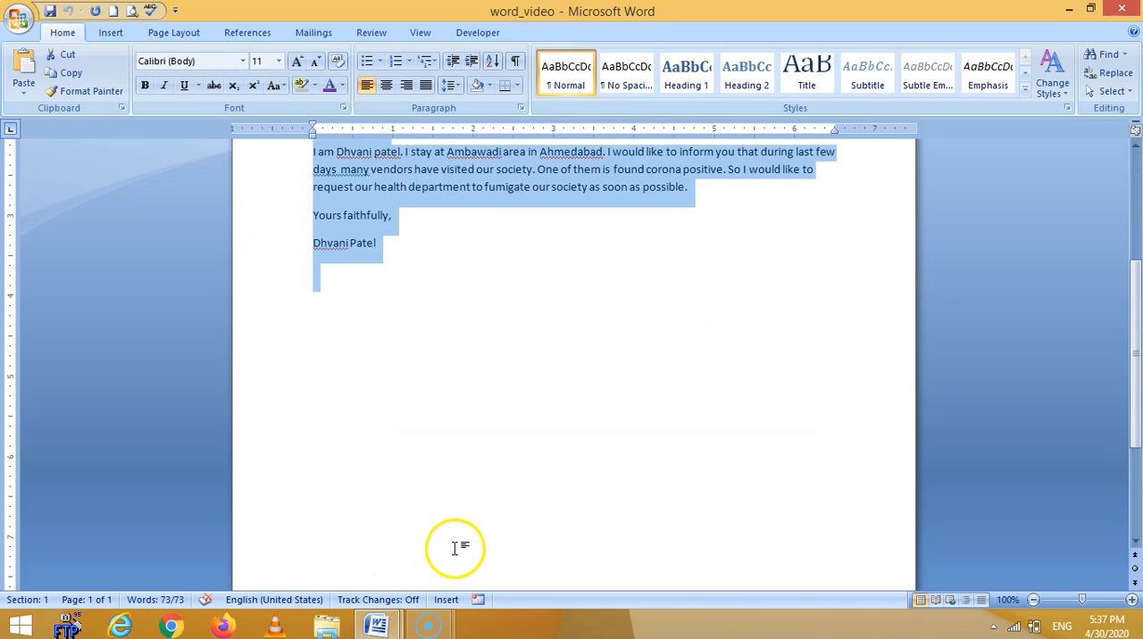
scroll(455, 548, "up", 5)
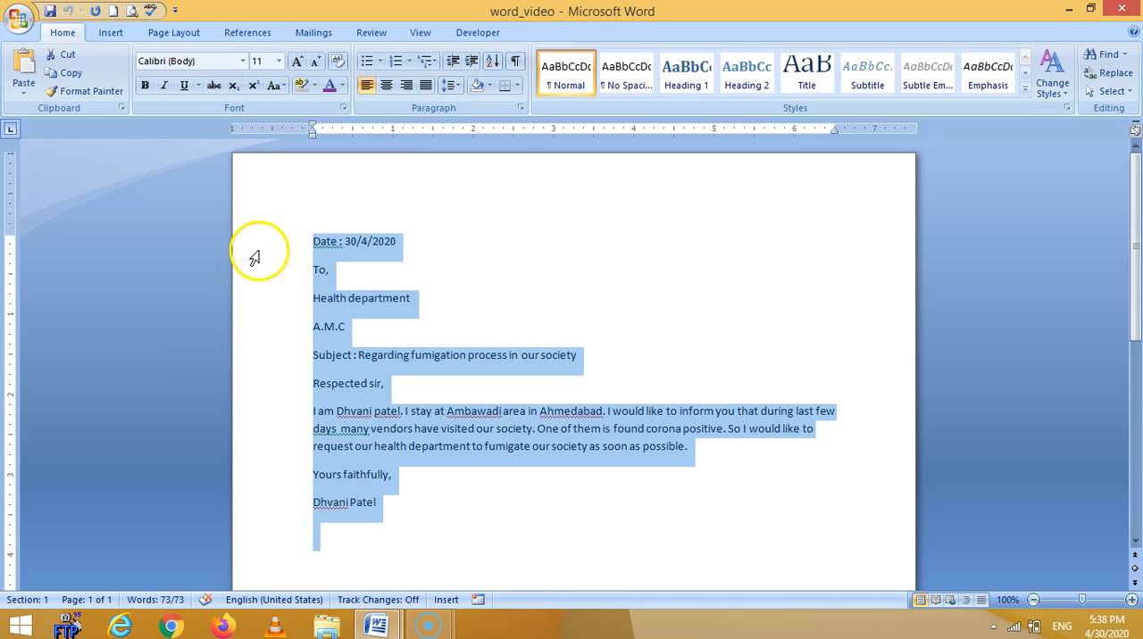
Select the letter from the date line to the sender's name and set its font size to 20.
left_click(261, 514)
left_click(266, 255)
left_click_drag(265, 255, 295, 502)
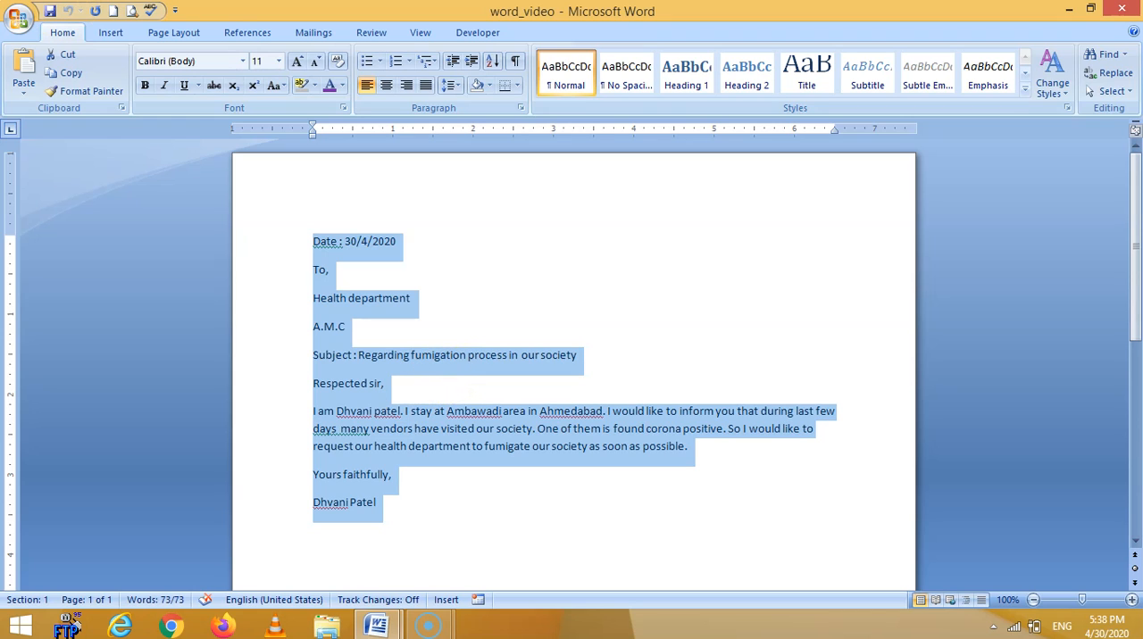
left_click(280, 62)
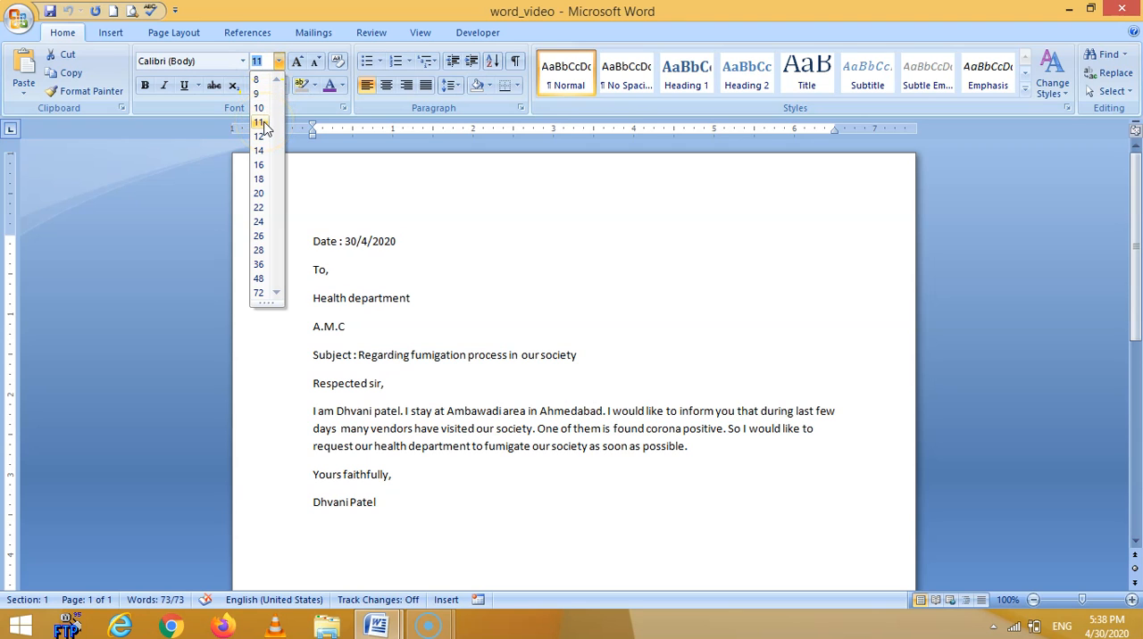
left_click(259, 194)
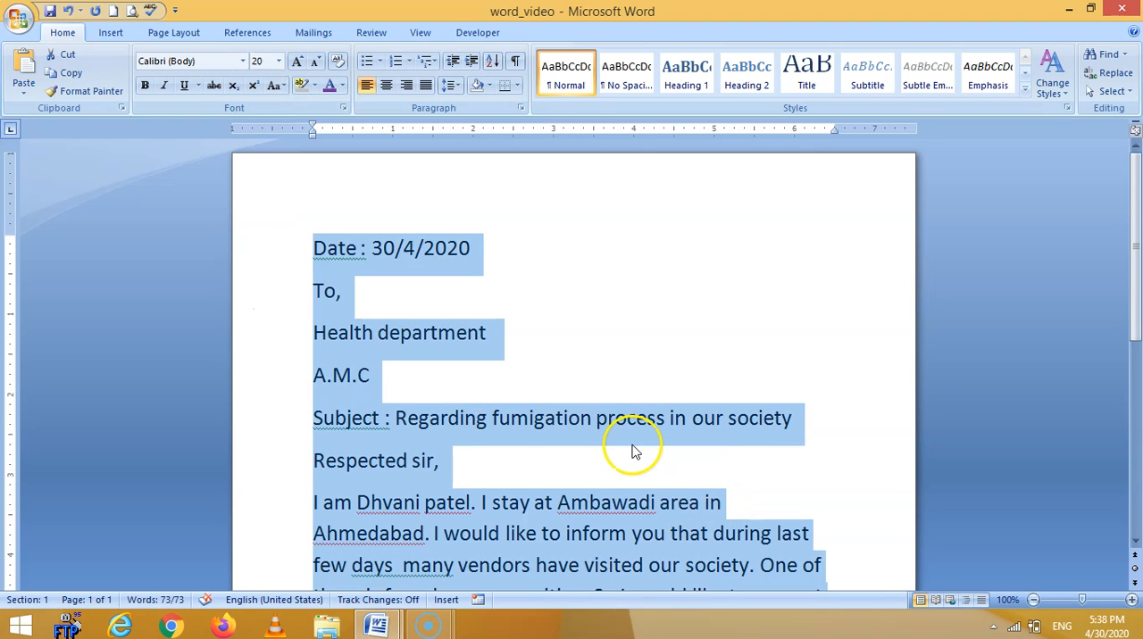
scroll(629, 447, "down", 3)
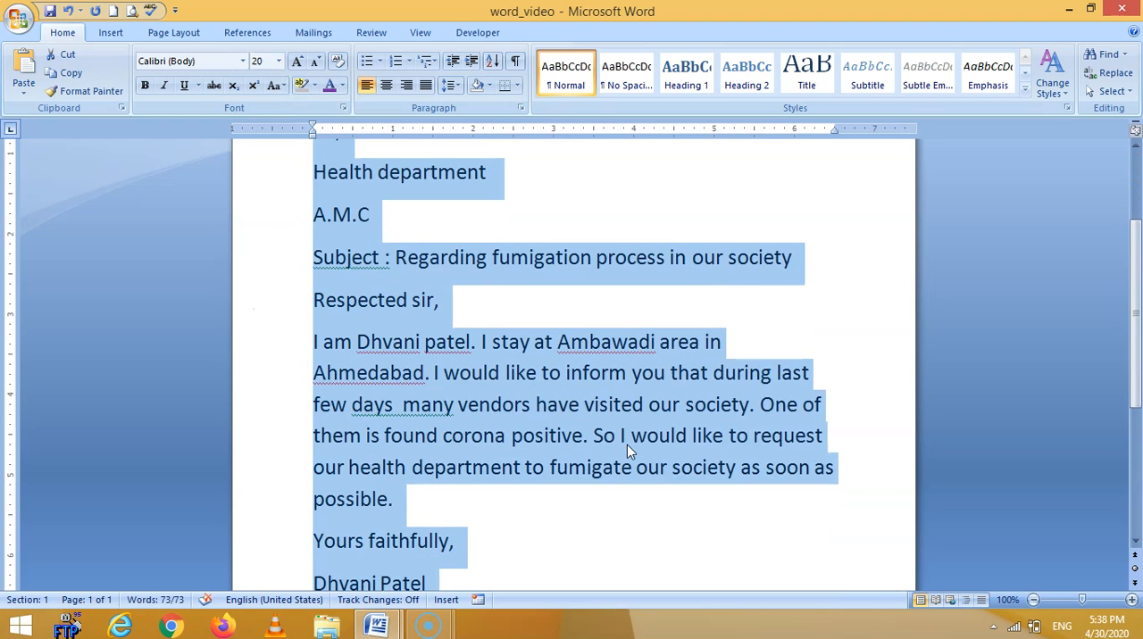
scroll(627, 445, "down", 3)
Grow the selected letter text step by step to font size 36.
left_click(313, 64)
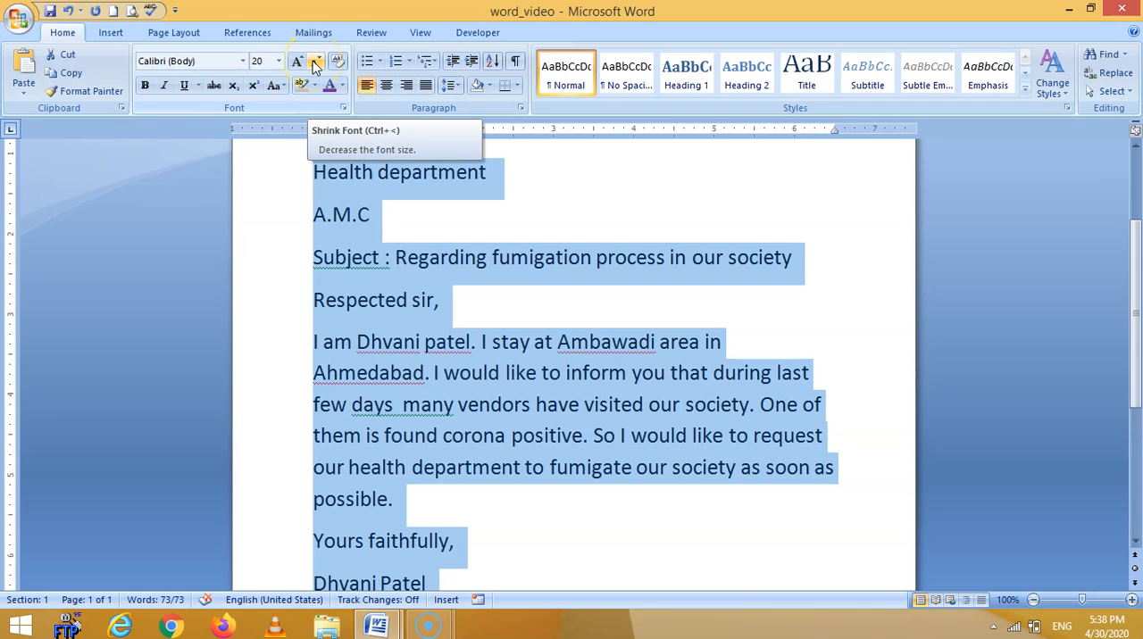
left_click(299, 63)
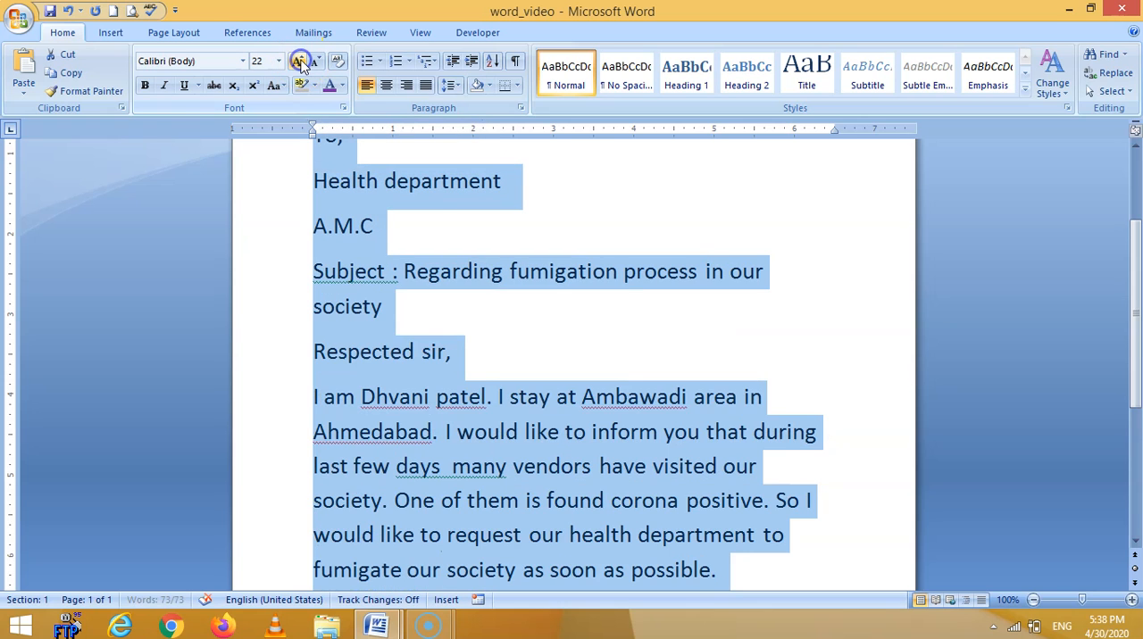
left_click(298, 62)
left_click(299, 63)
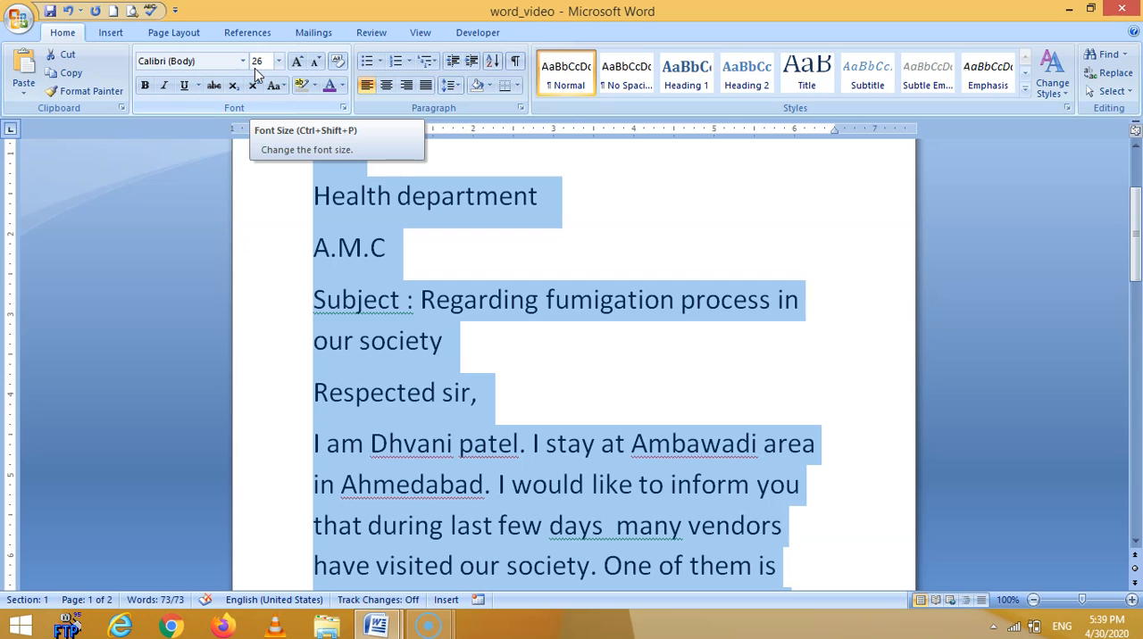
left_click(298, 64)
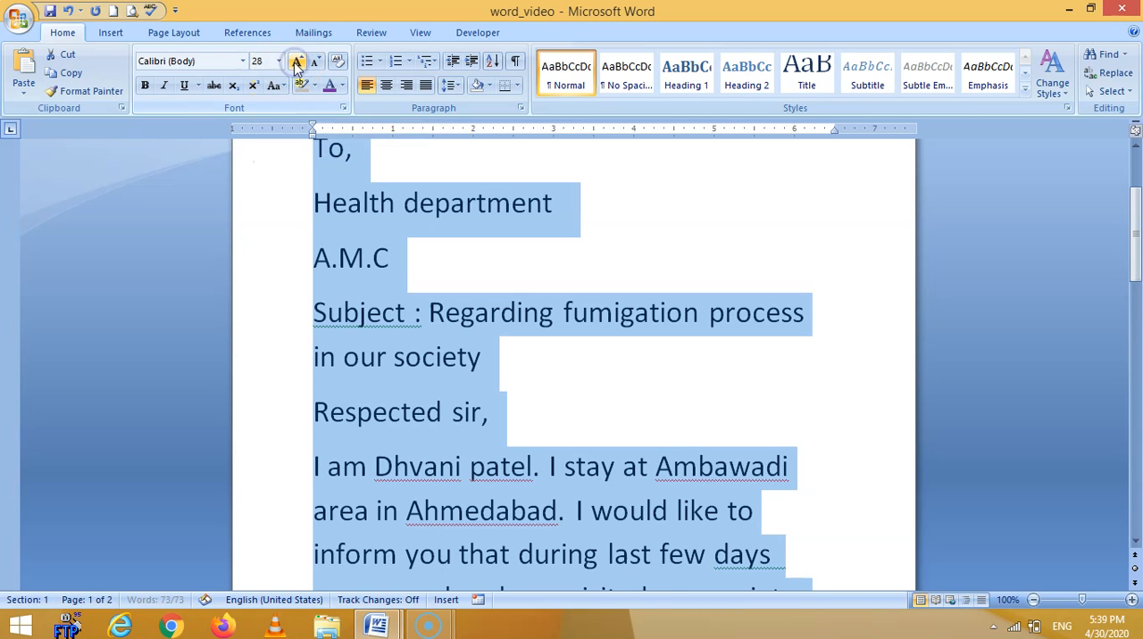
left_click(298, 64)
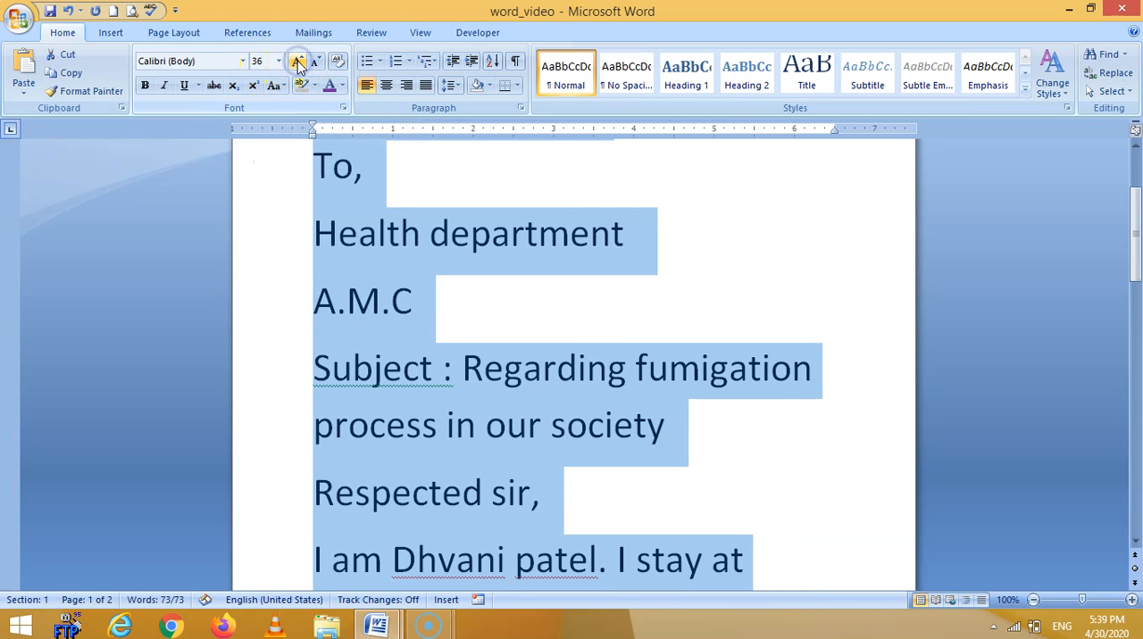
Look at the available font sizes and shrink the selected letter text step by step to size 22.
left_click(278, 60)
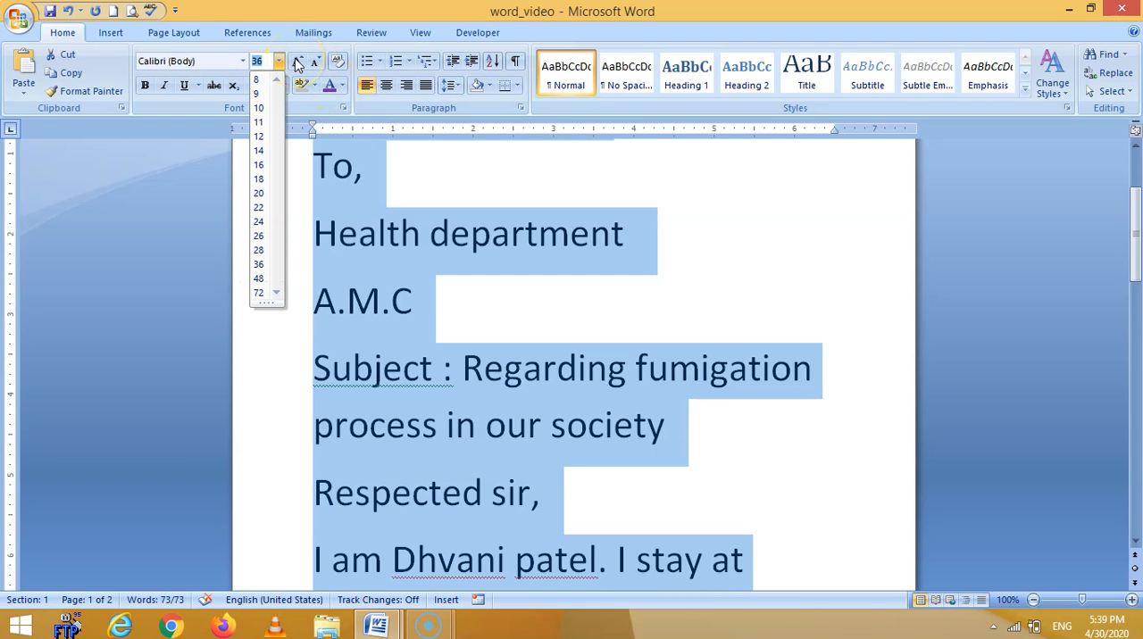
left_click(320, 62)
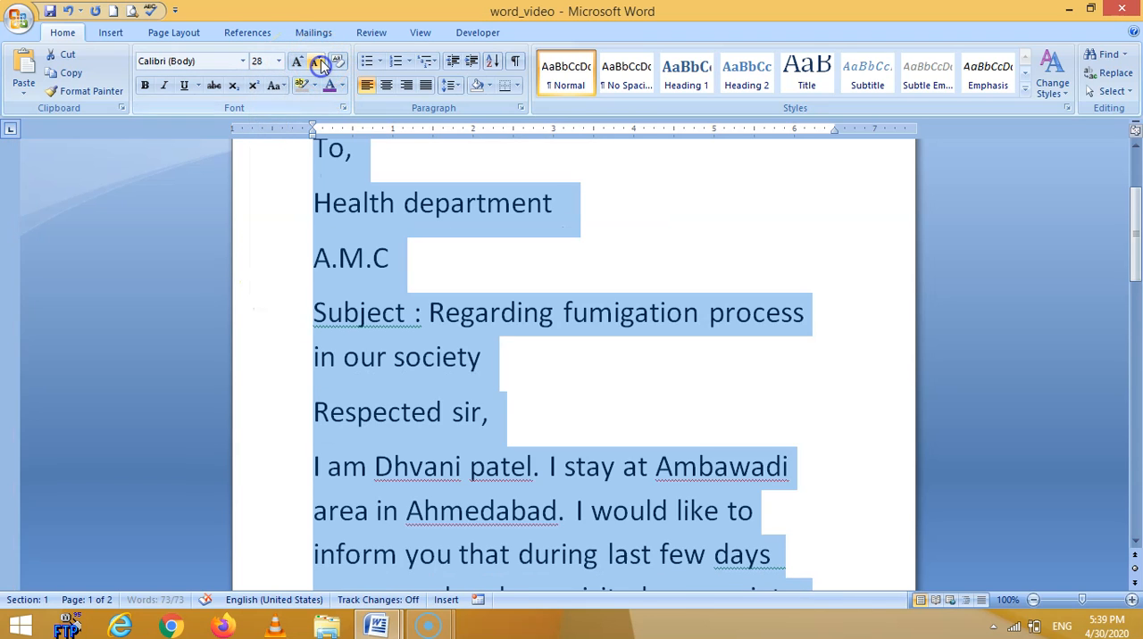
left_click(319, 62)
left_click(320, 63)
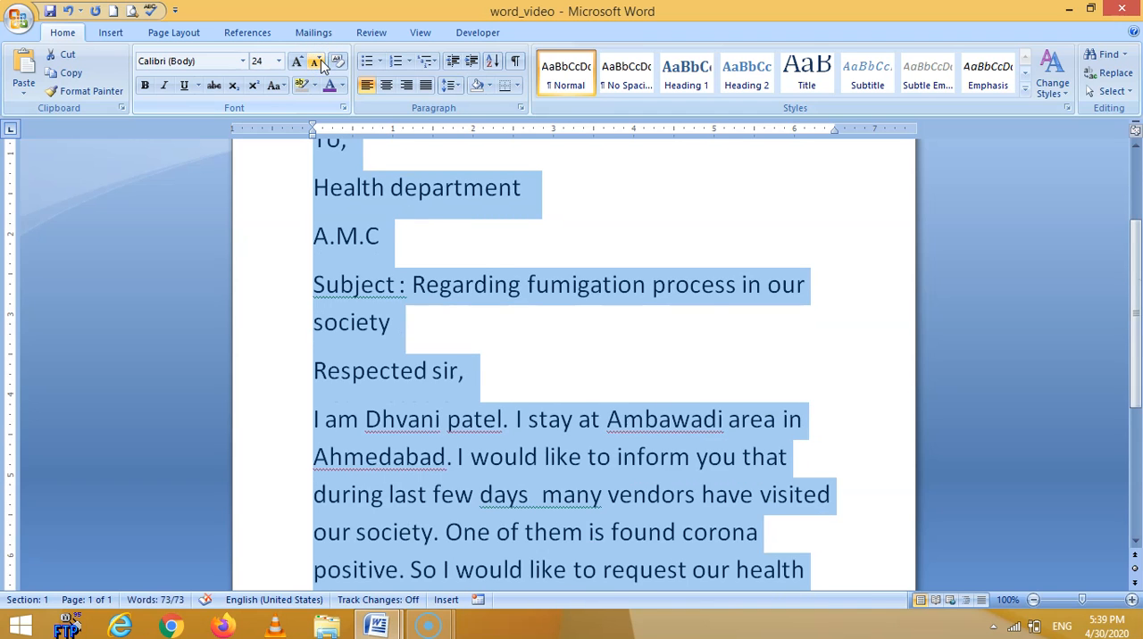
left_click(319, 62)
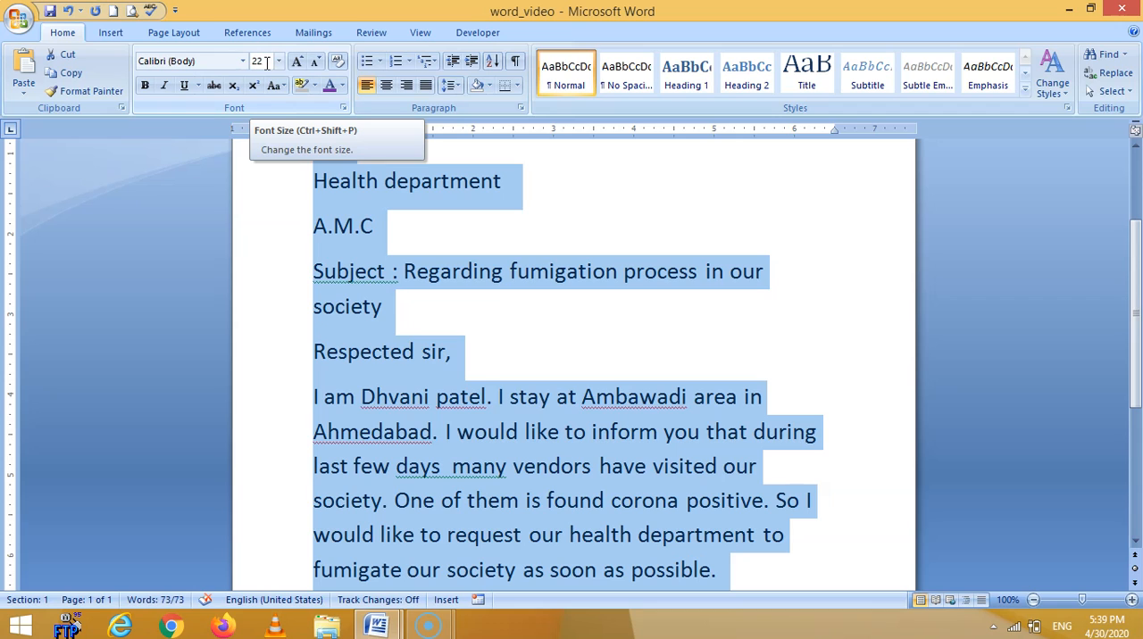
Set the selected letter text to the custom font size 19 and deselect it.
left_click(278, 61)
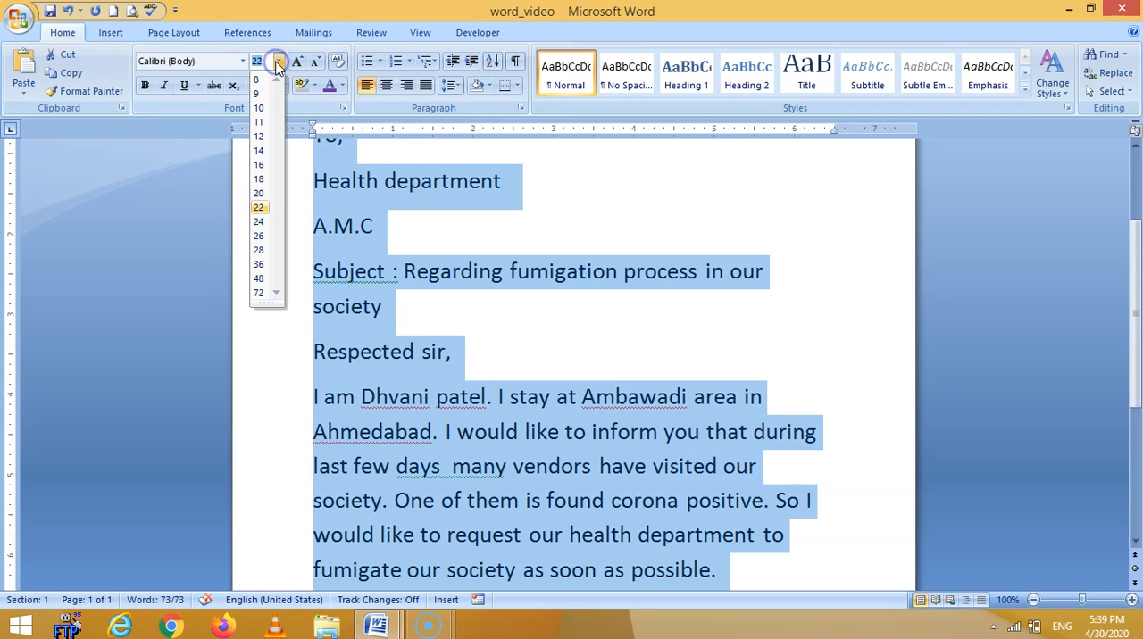
left_click(277, 64)
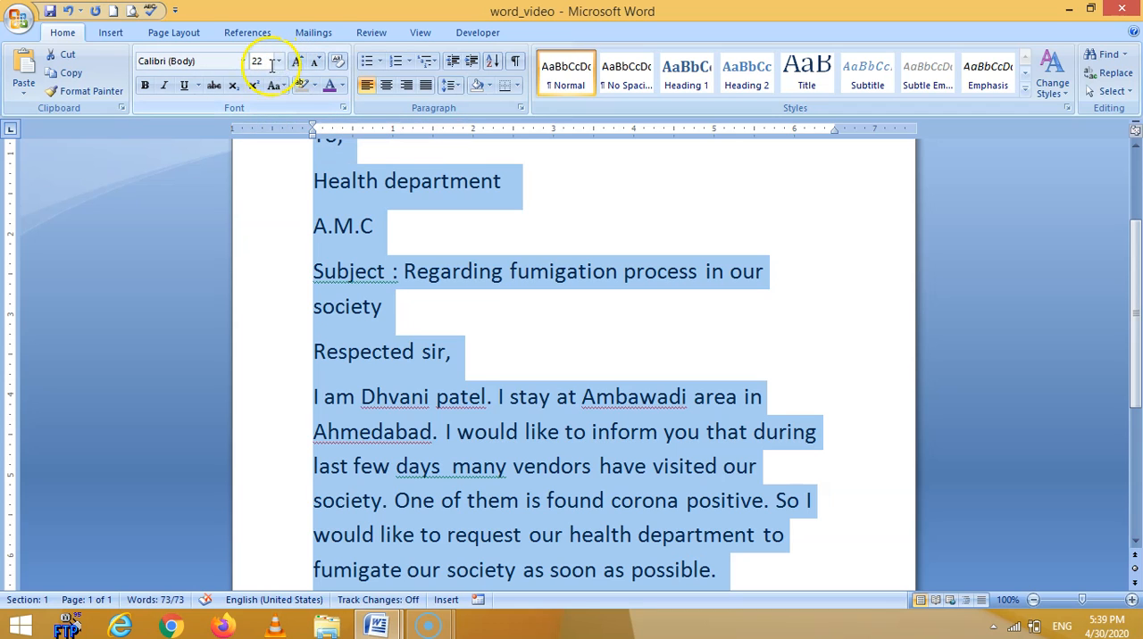
left_click(279, 62)
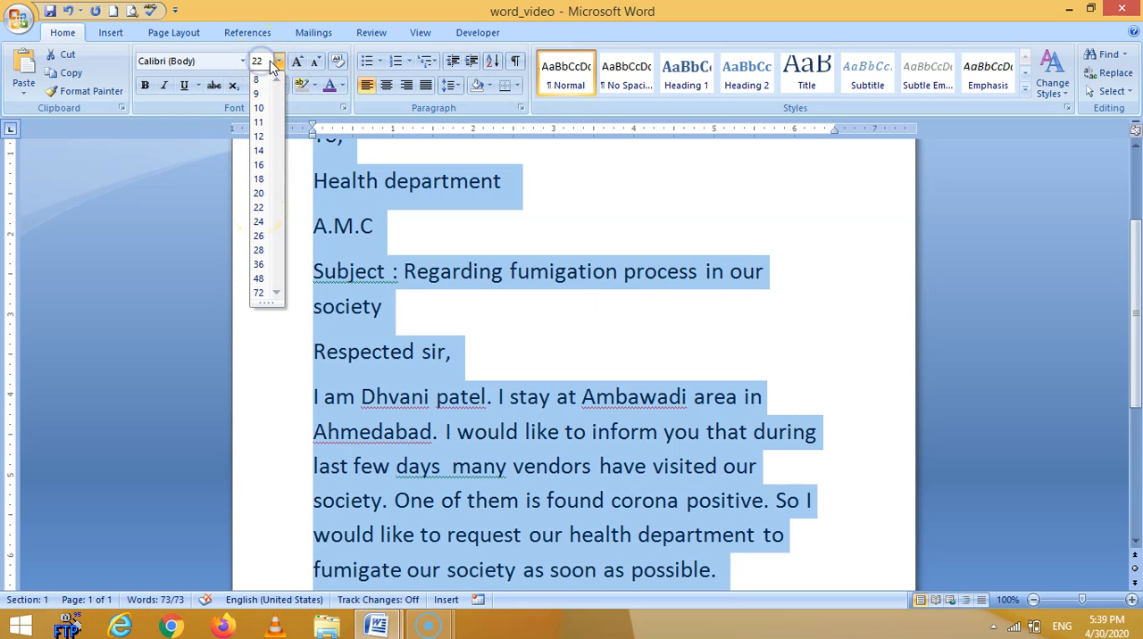
key("BackSpace")
key("Return")
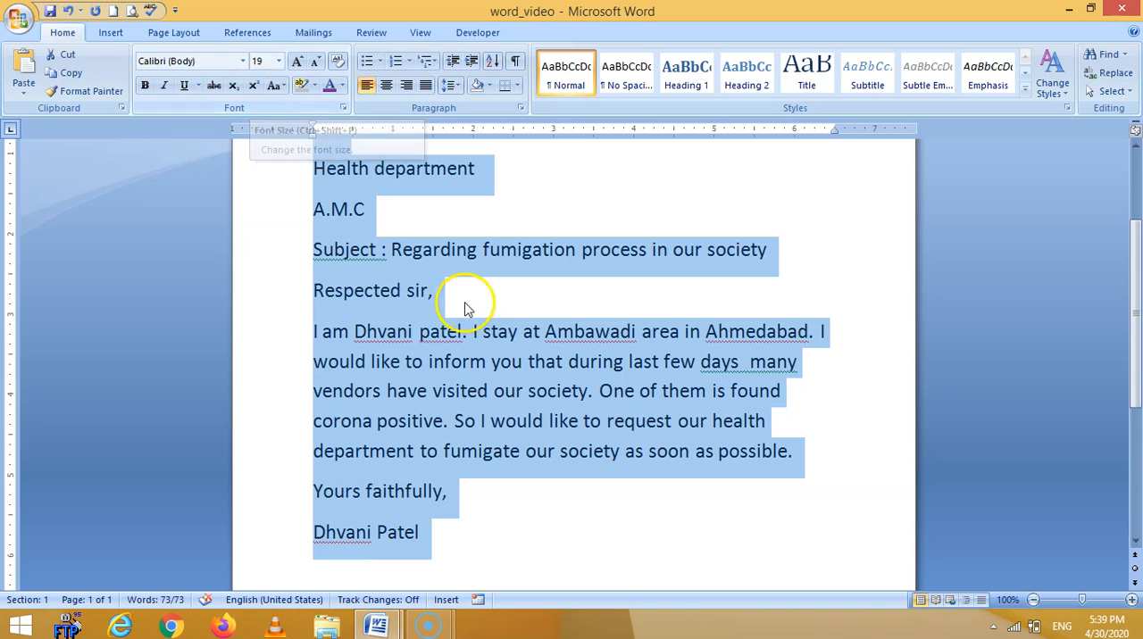
left_click(447, 348)
scroll(295, 193, "up", 3)
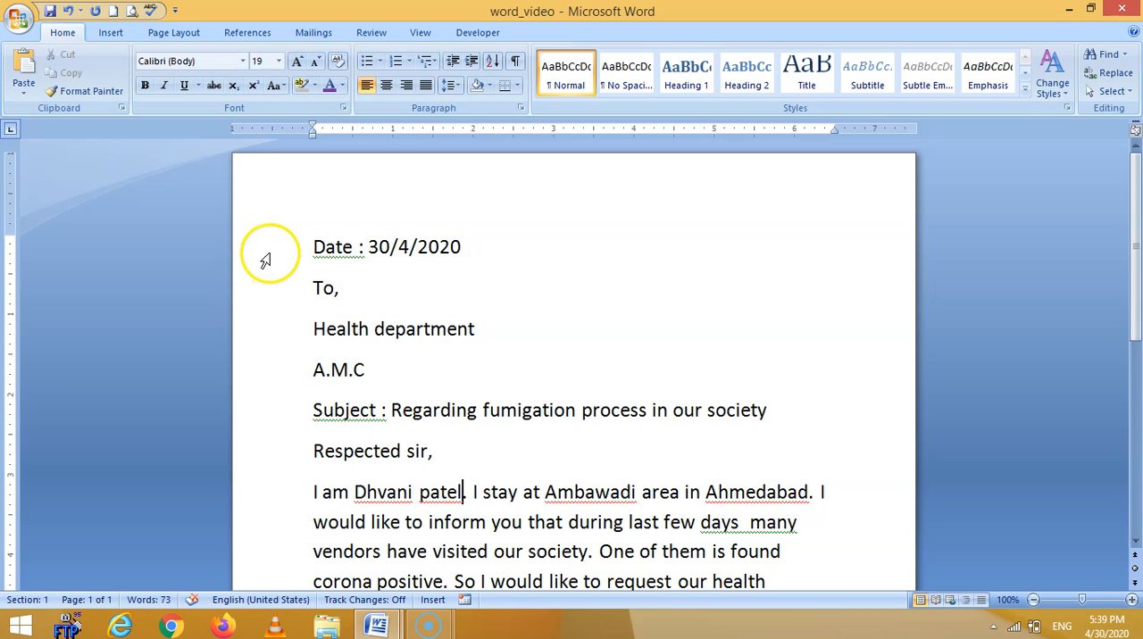
Select the letter from the date line to the sender's name in one sweep and deselect it.
left_click_drag(268, 251, 408, 549)
left_click(399, 387)
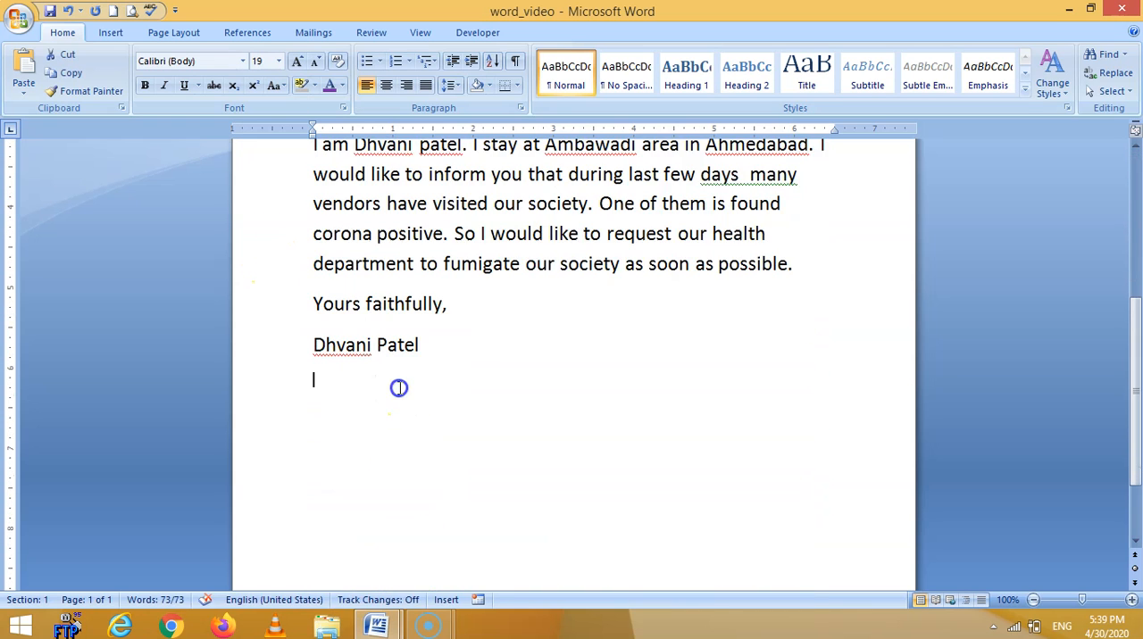
scroll(479, 393, "up", 5)
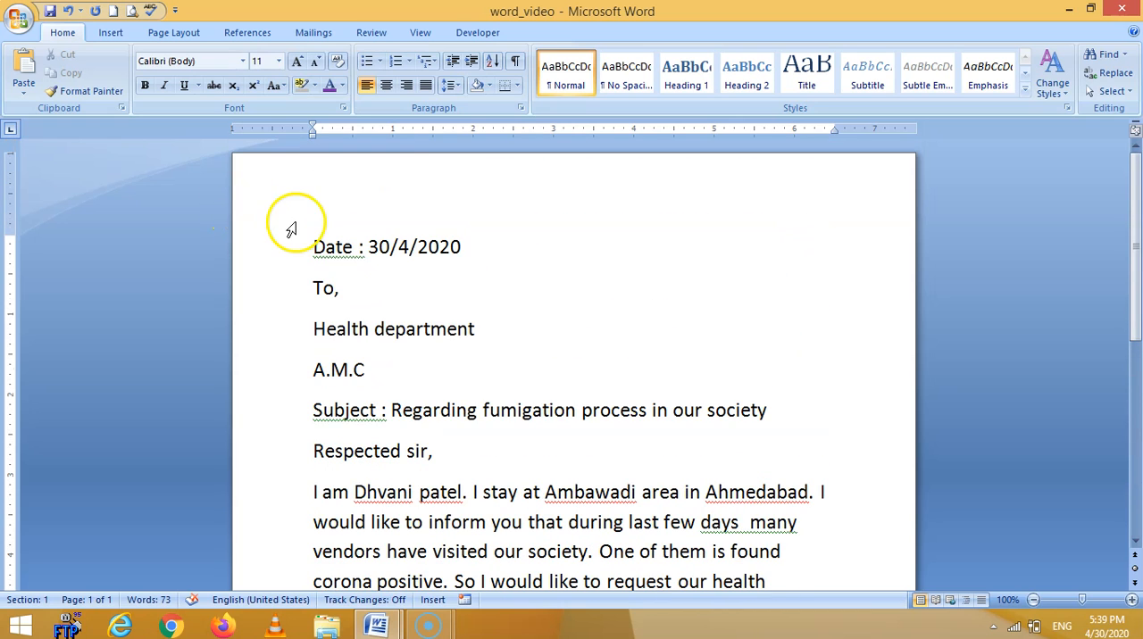
Extend a selection line by line from the start of the date line to the sender's name, and clear it.
left_click(314, 248)
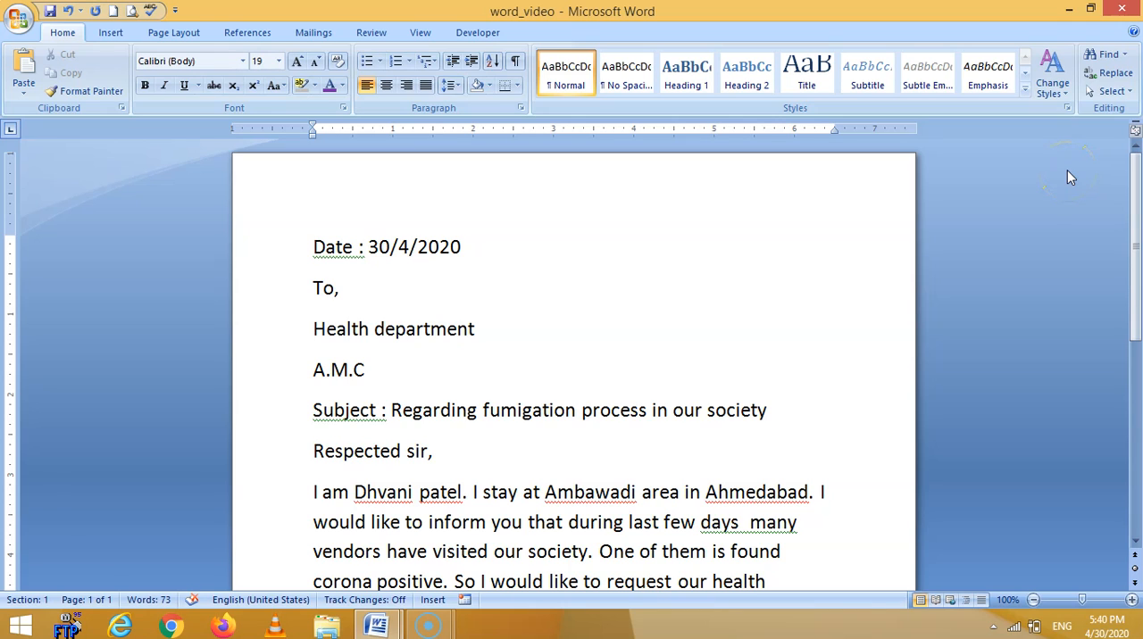
key("shift+Down")
key("shift+Down")
key("shift+Down")
key("shift+Down")
key("shift+Down")
key("shift+Down")
key("shift+Down")
key("shift+Down")
key("shift+Down")
key("shift+Down")
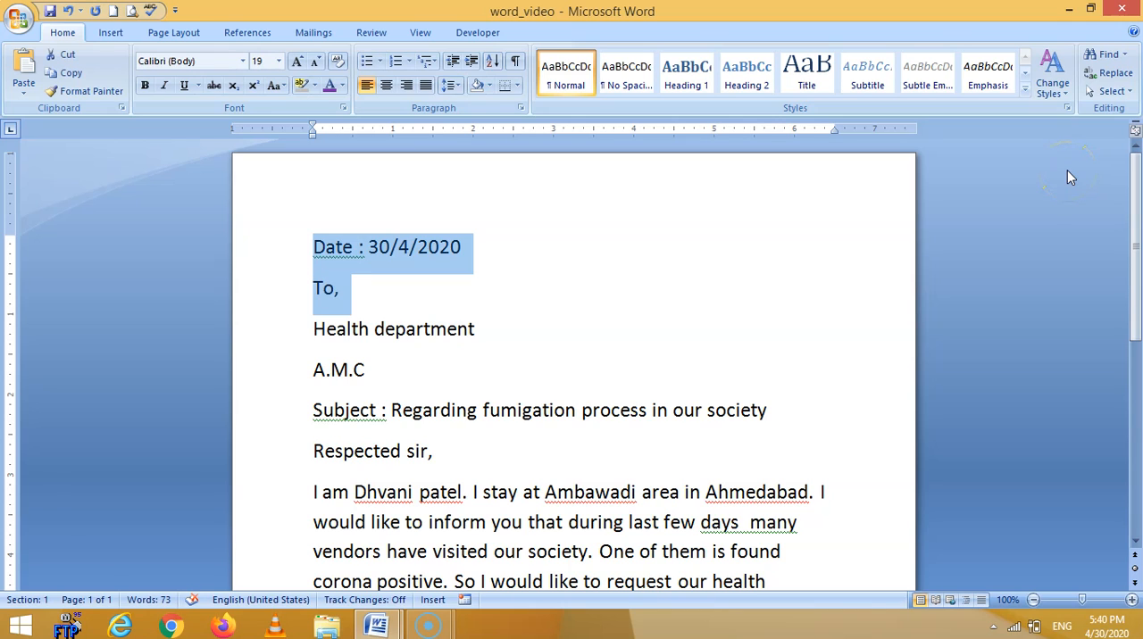
key("shift+Down")
key("shift+Down")
key("shift+Down")
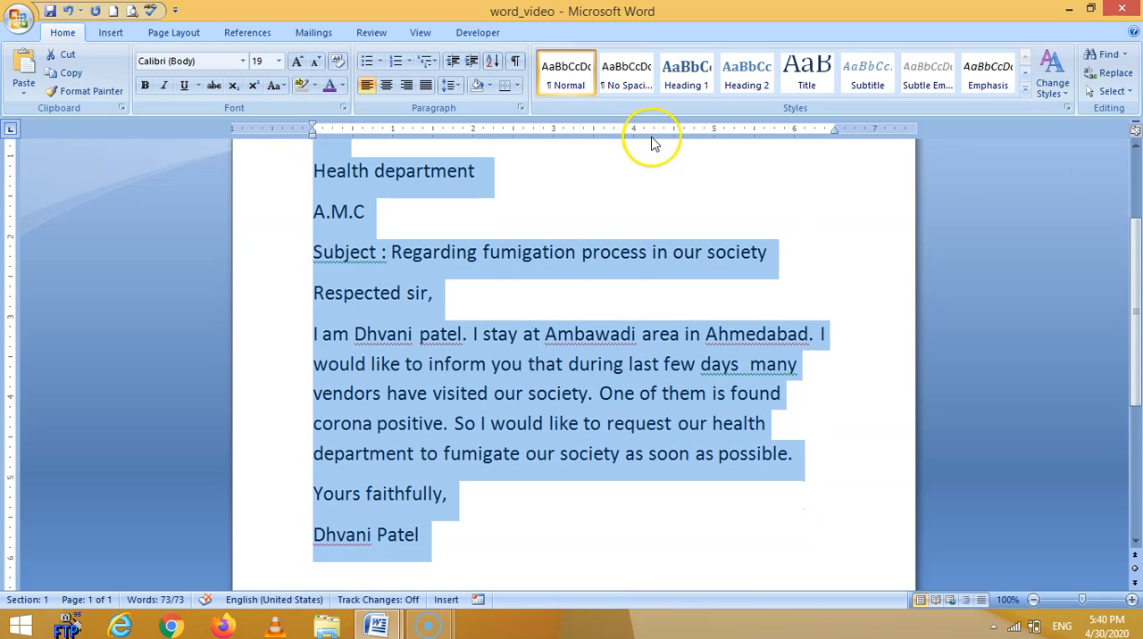
left_click(467, 302)
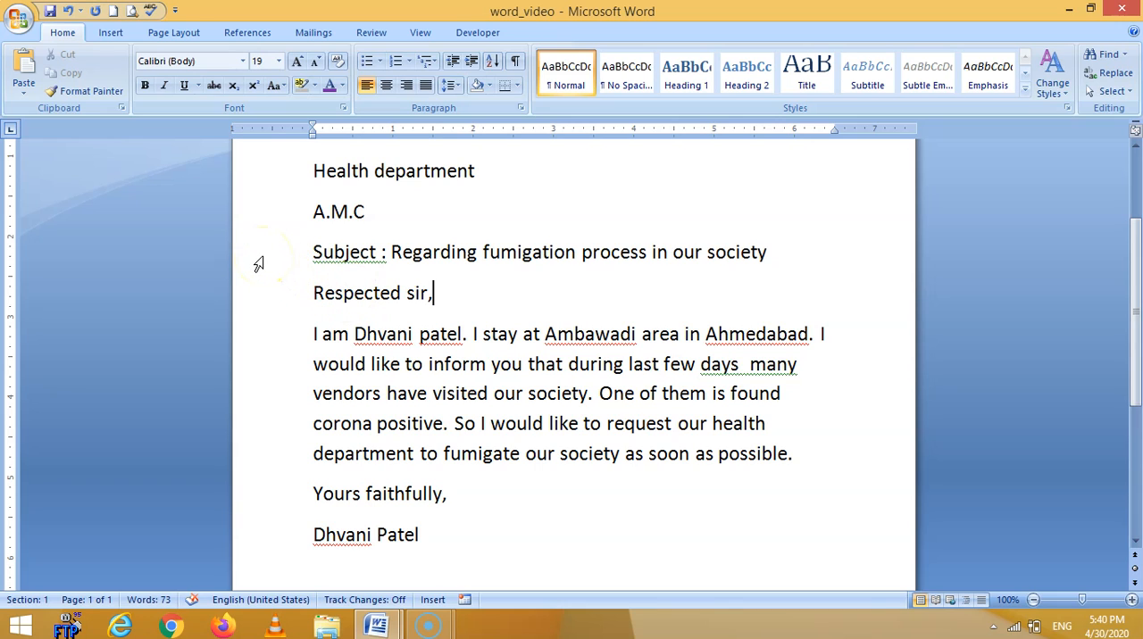
Select in turn the subject line, the body's first line, the whole body paragraph and the entire document, and deselect.
left_click(258, 265)
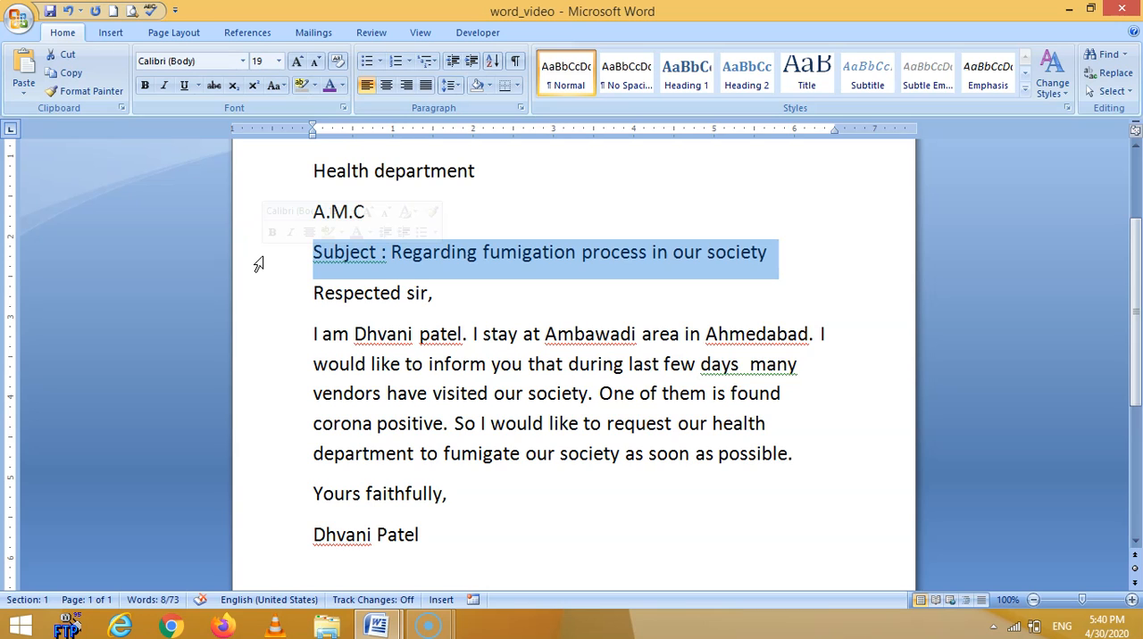
left_click(251, 339)
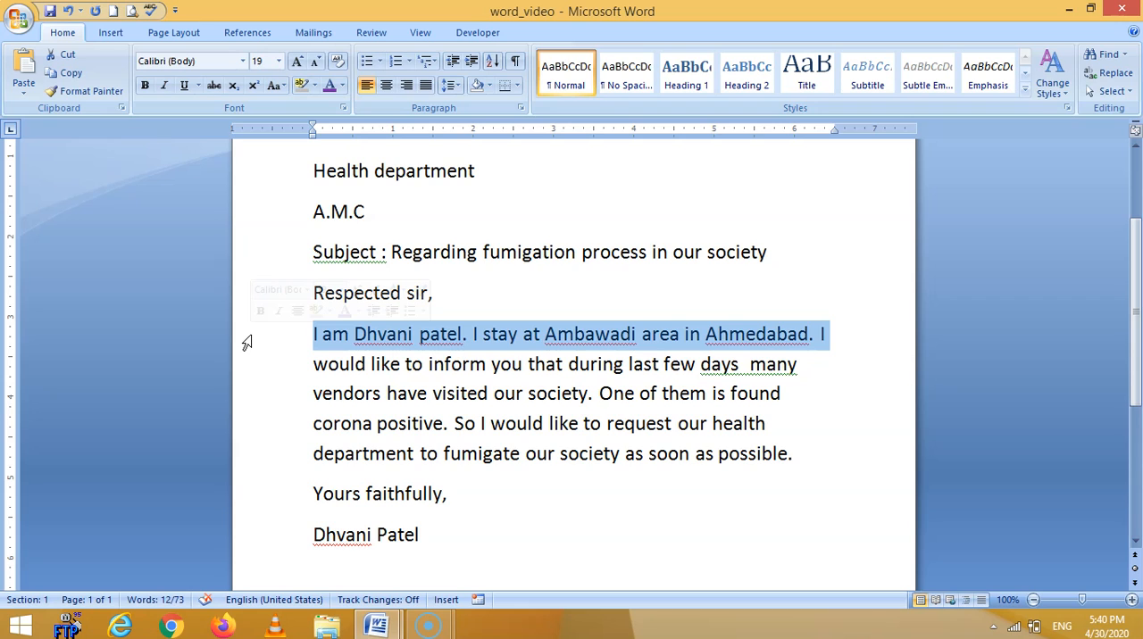
double_click(247, 343)
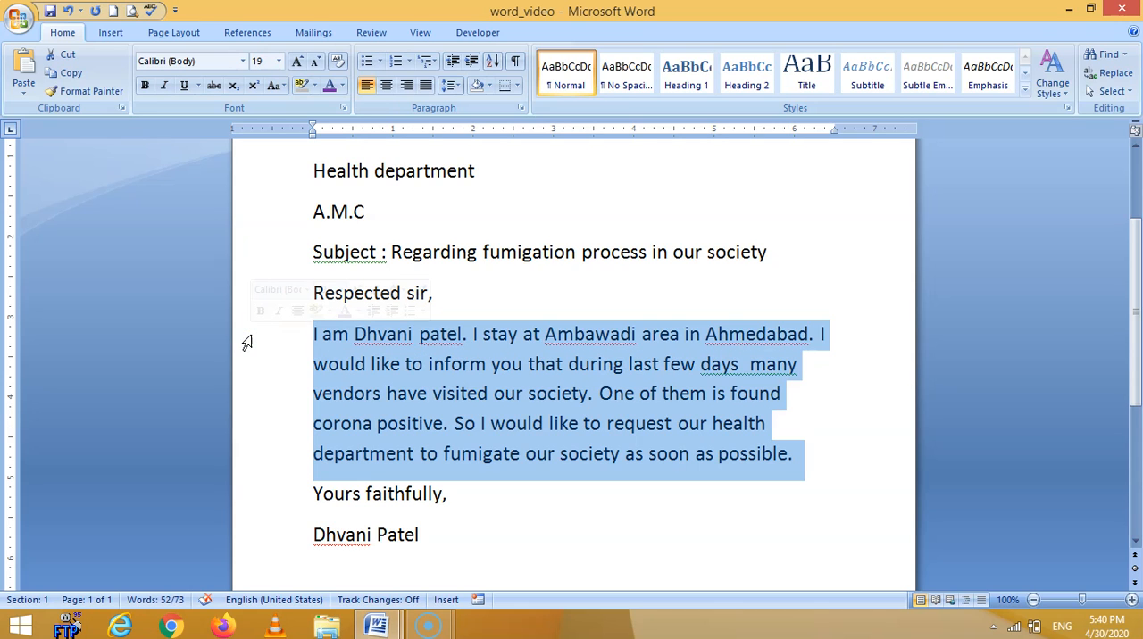
triple_click(248, 343)
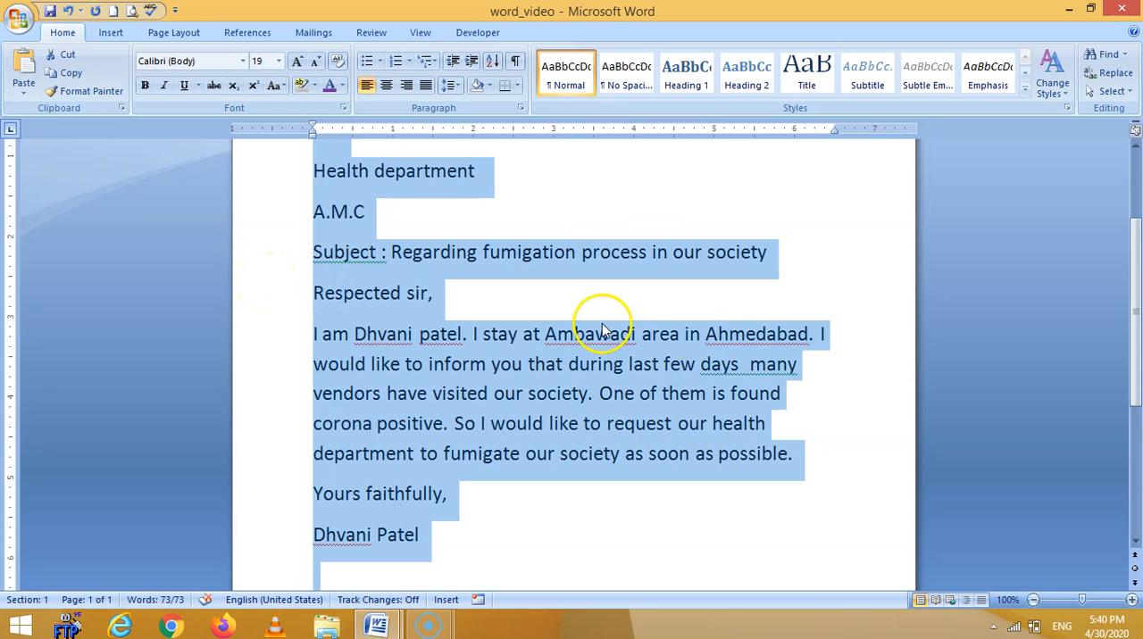
left_click(528, 291)
scroll(482, 522, "up", 2)
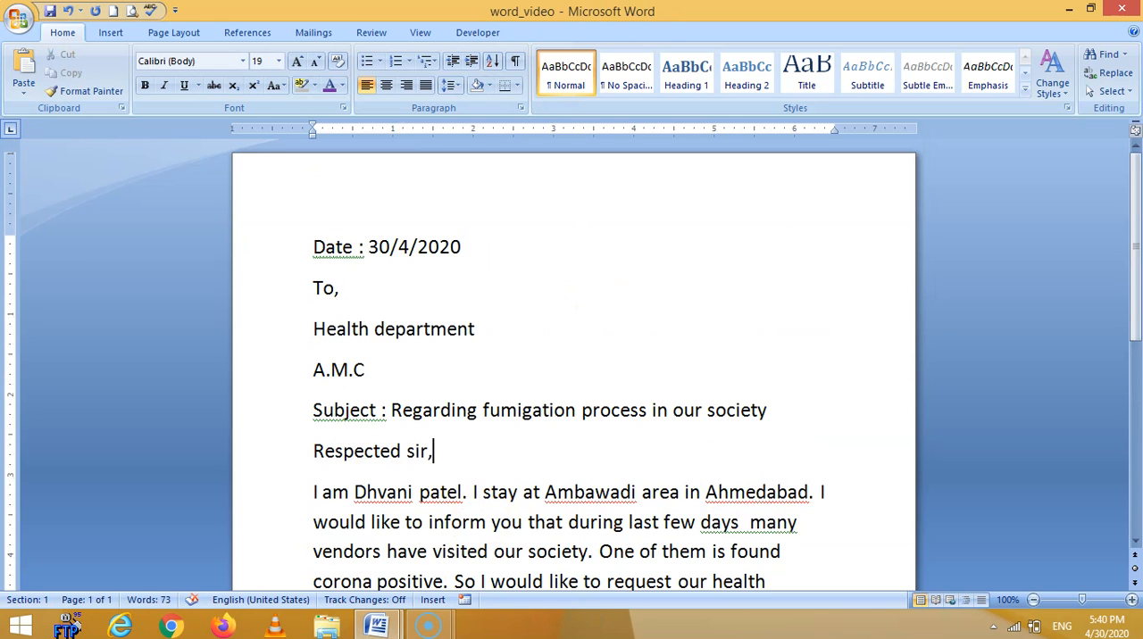
Right-align the date line of the letter and centre the subject line.
left_click(278, 256)
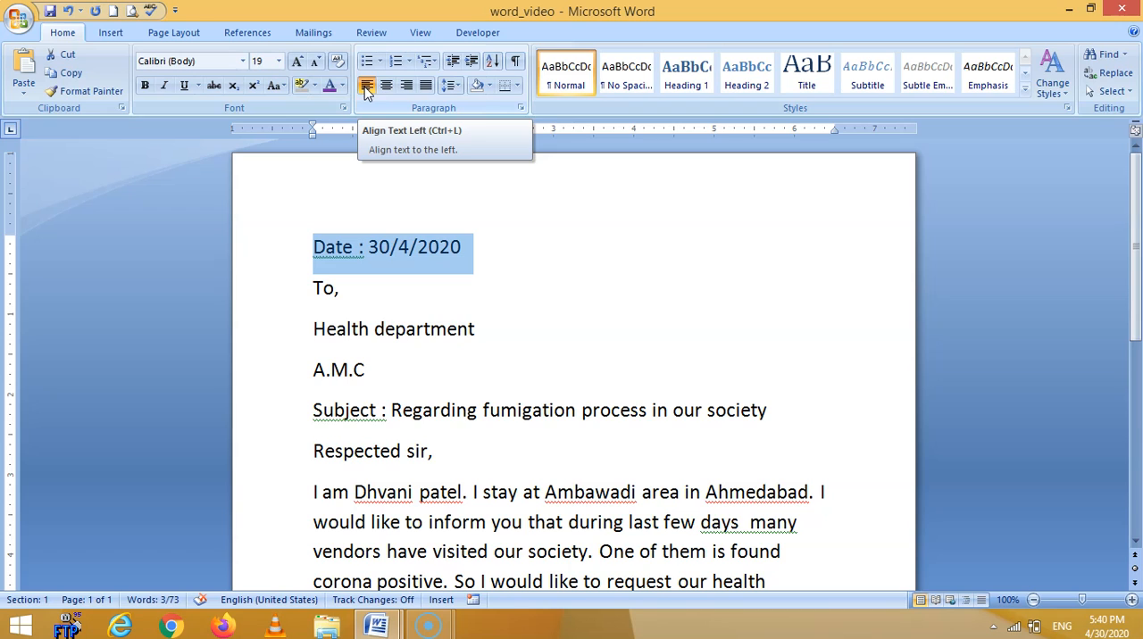
left_click(387, 86)
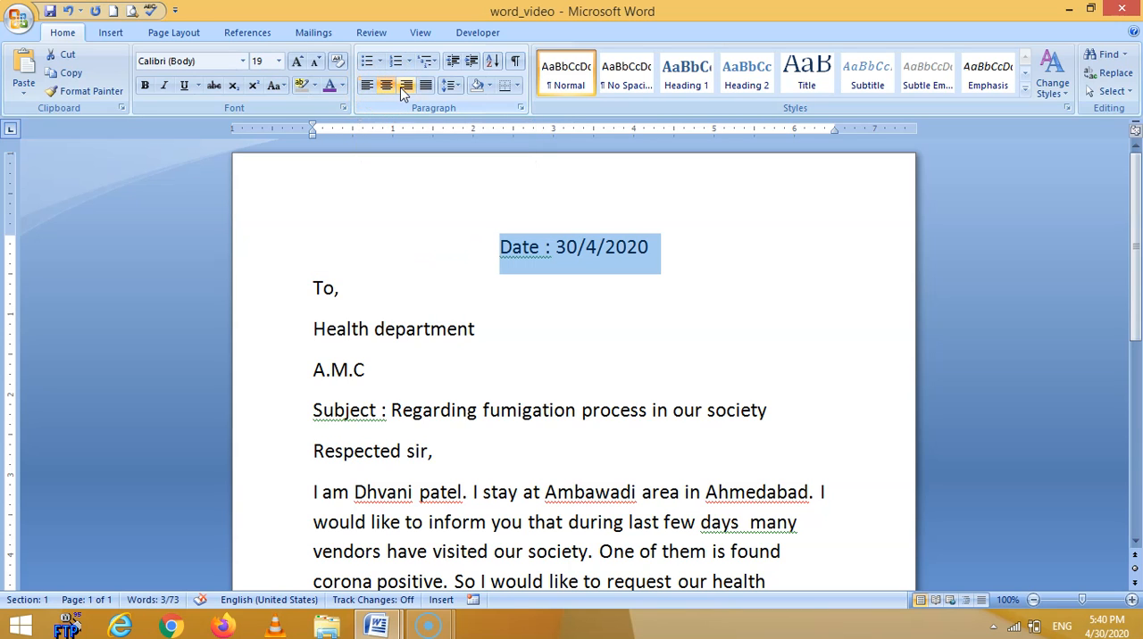
left_click(406, 85)
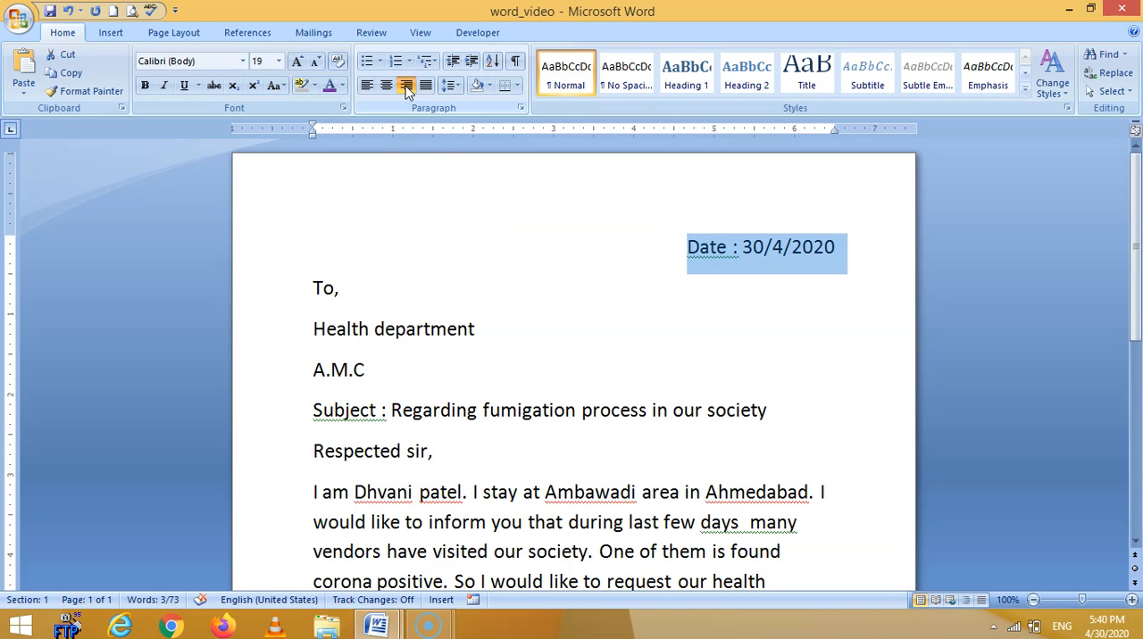
left_click(268, 420)
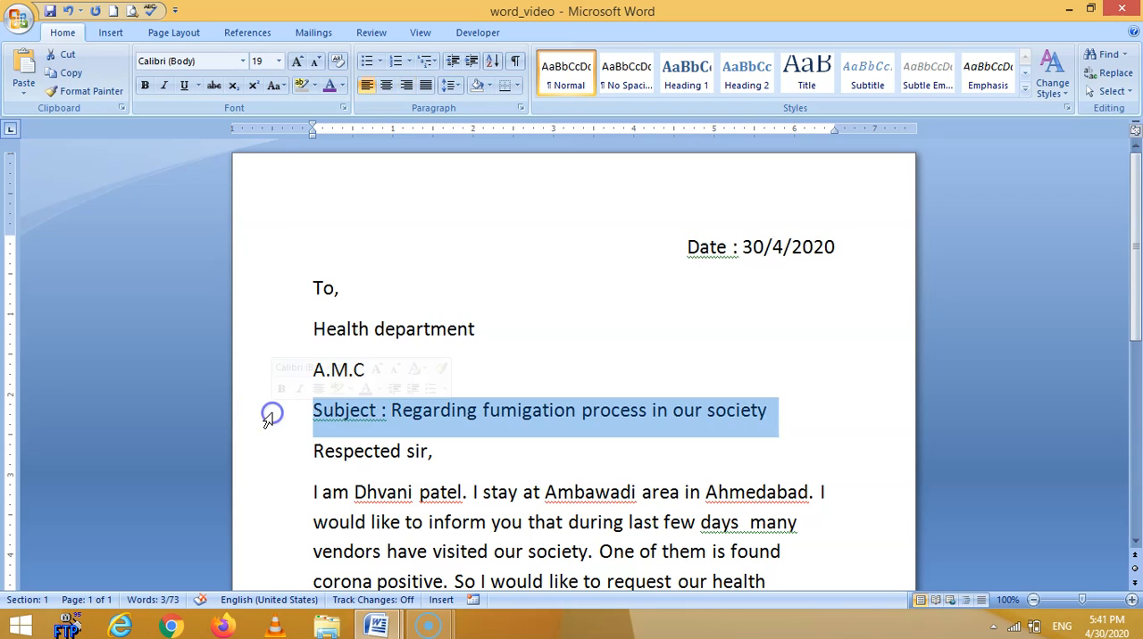
left_click(387, 87)
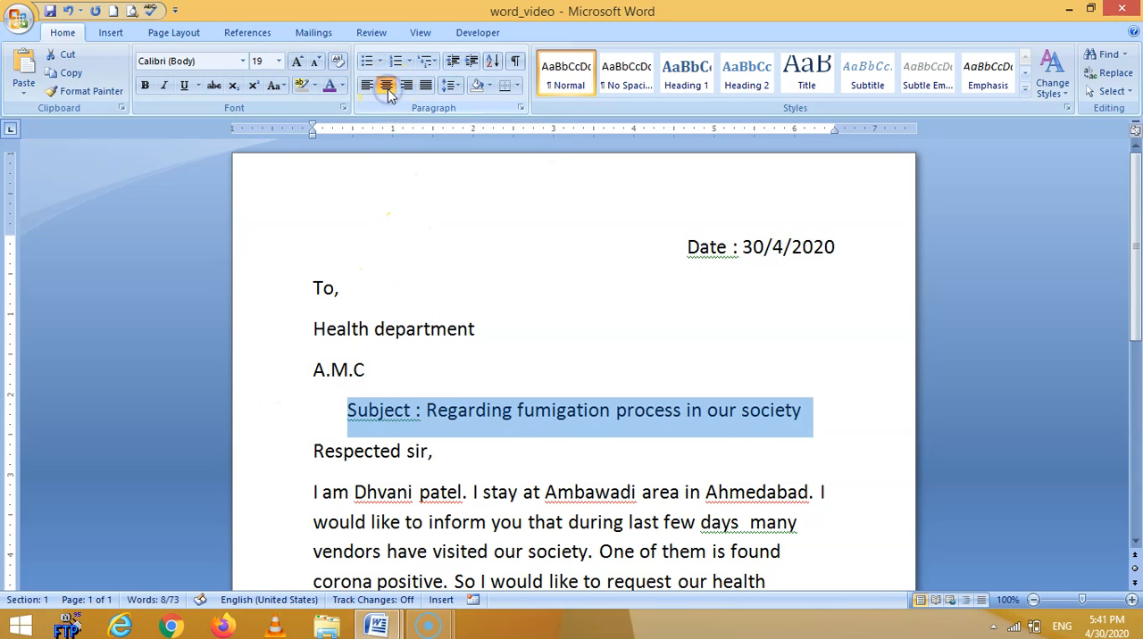
Justify the body paragraph of the letter so both of its edges are even.
scroll(357, 486, "down", 3)
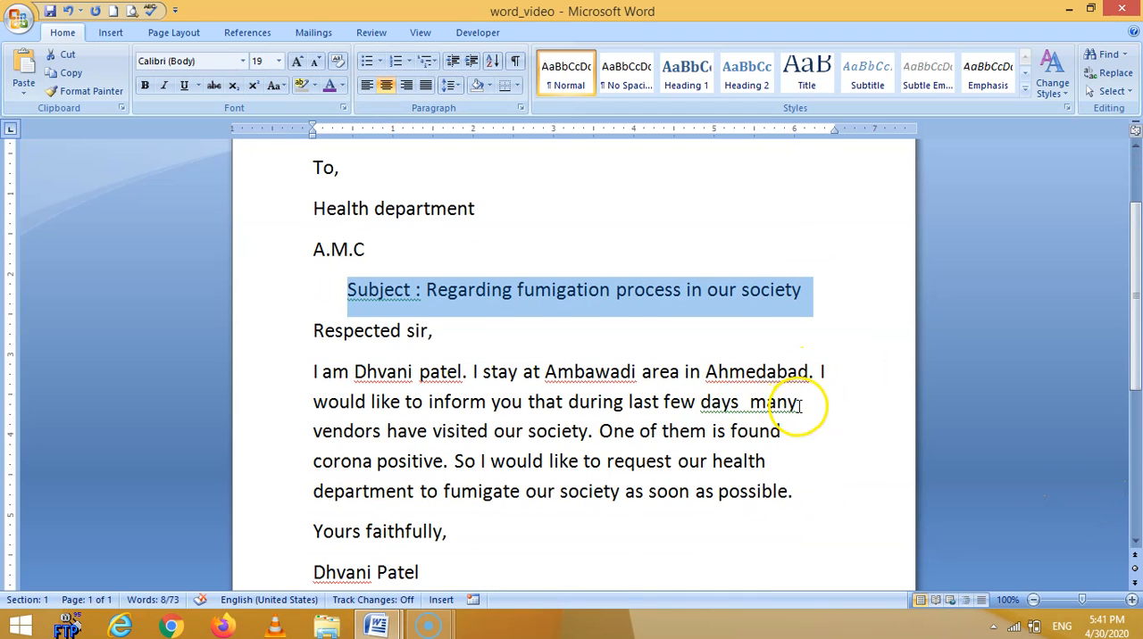
left_click(834, 372)
left_click(807, 404)
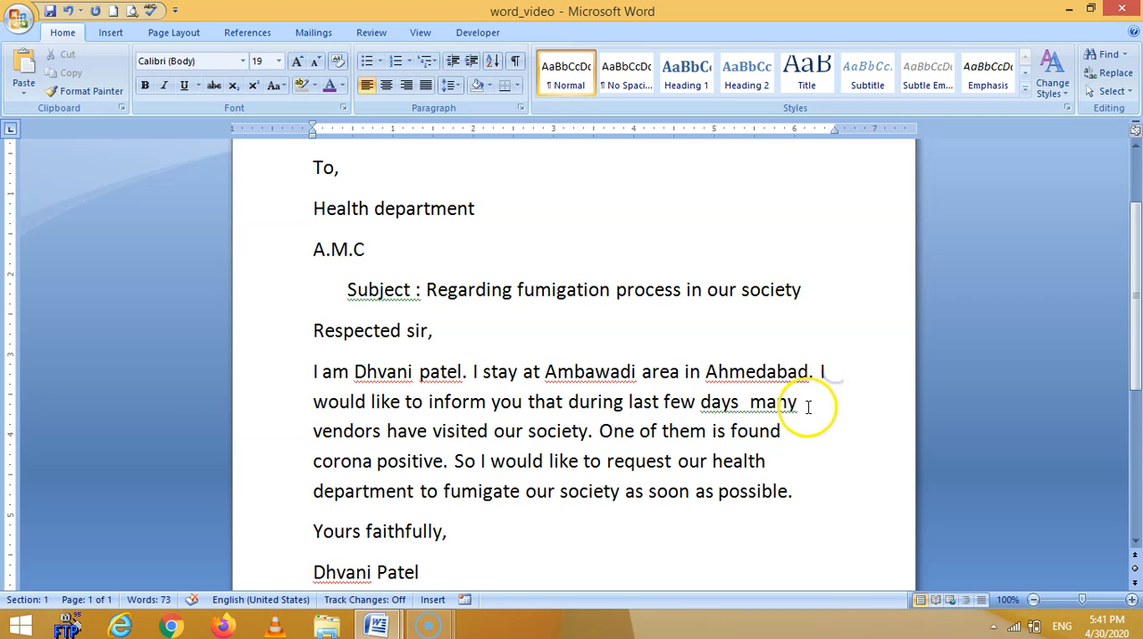
left_click(773, 460)
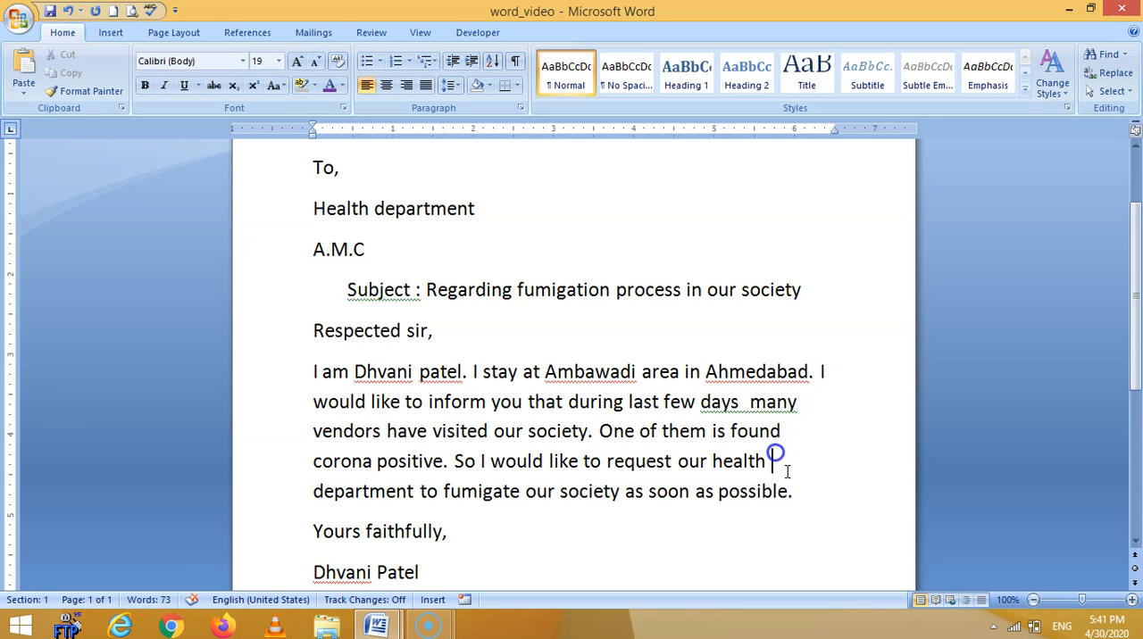
left_click_drag(276, 381, 288, 505)
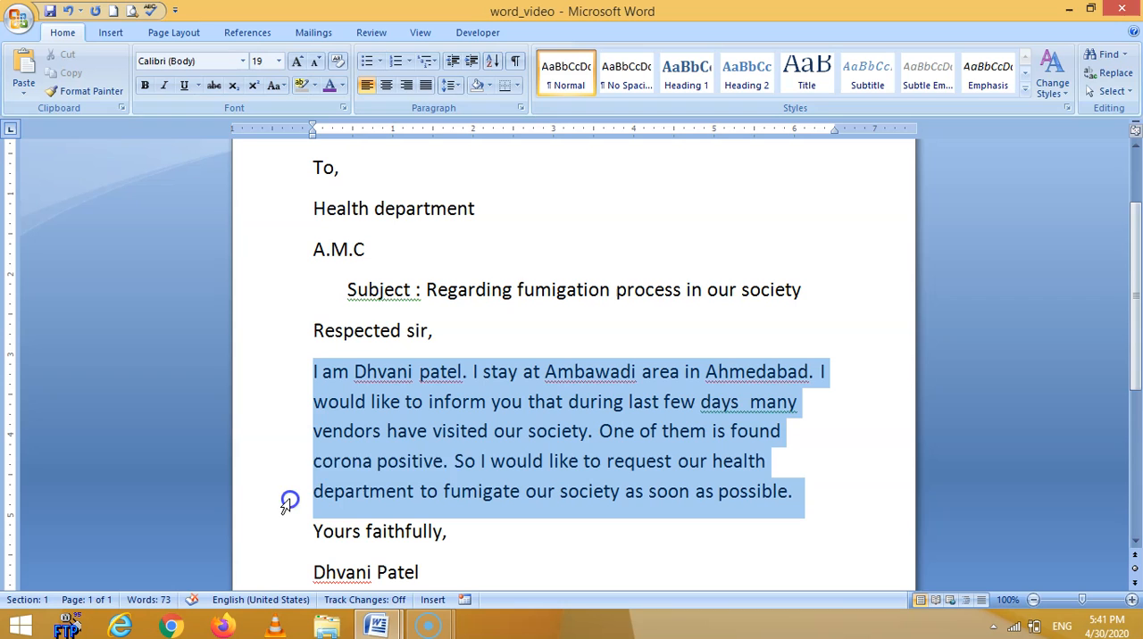
left_click(426, 86)
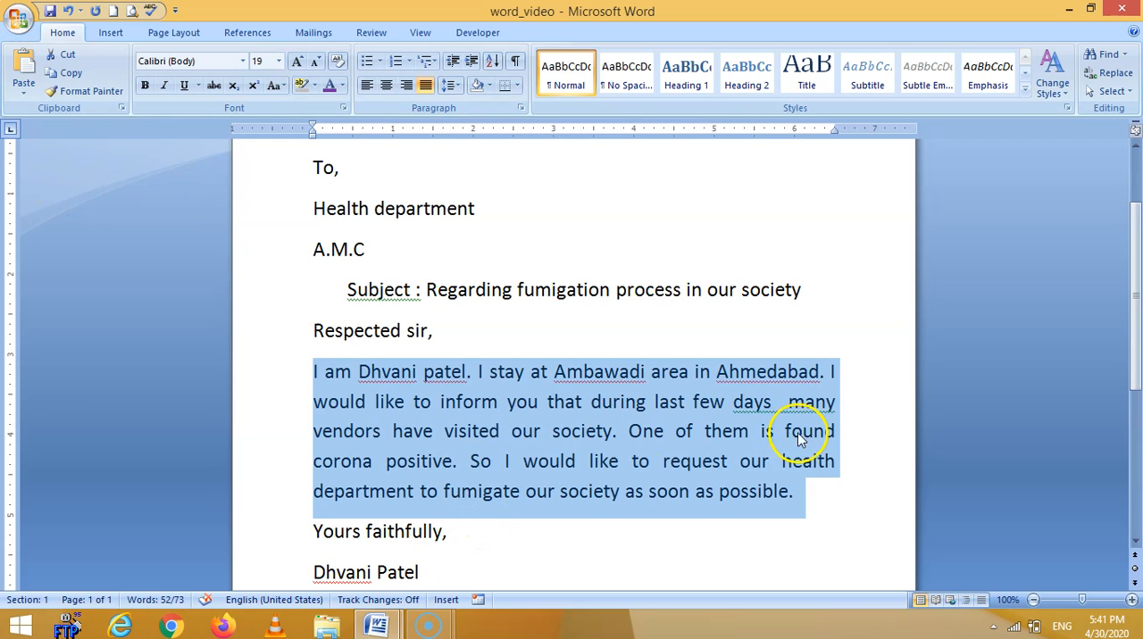
Compare right, centre, justified and left alignment on the body paragraph and return it to justified.
left_click(407, 87)
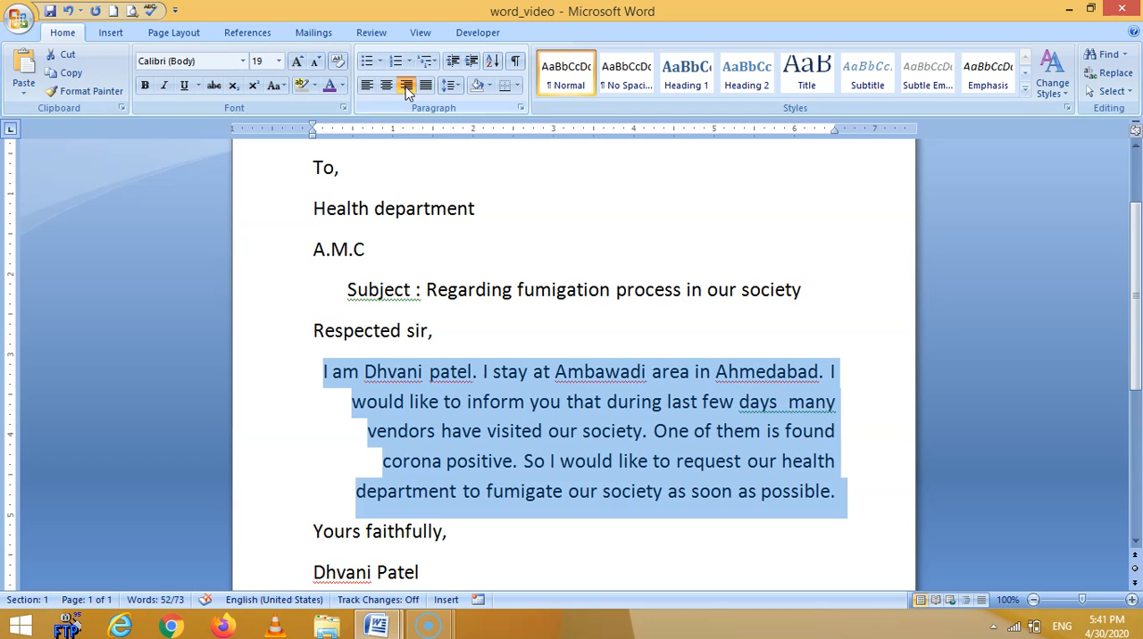
left_click(388, 87)
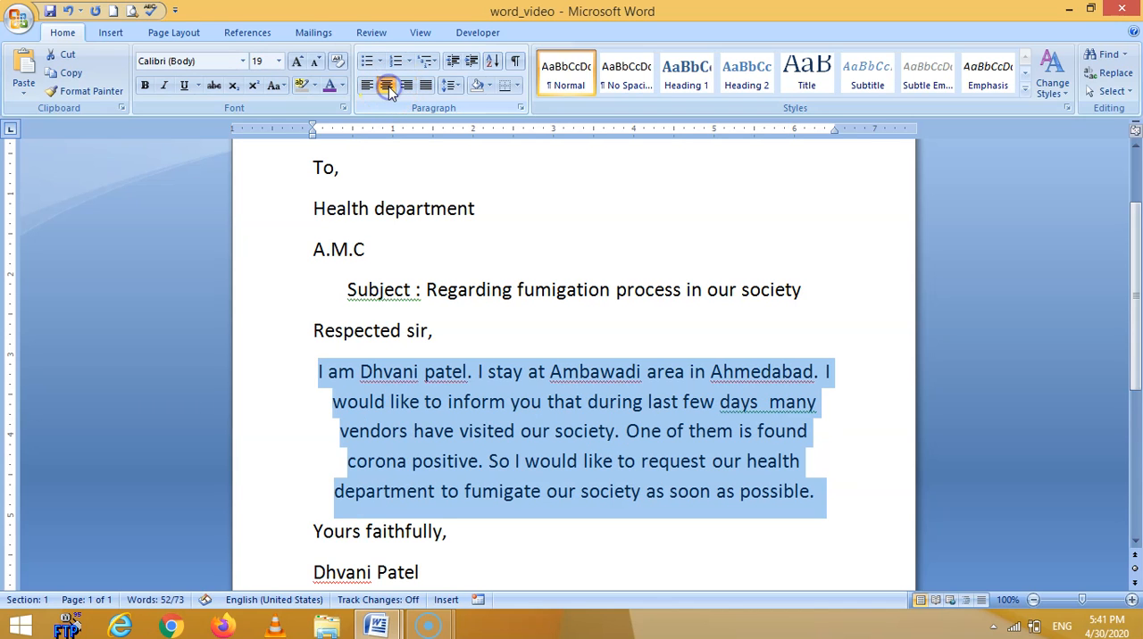
left_click(428, 87)
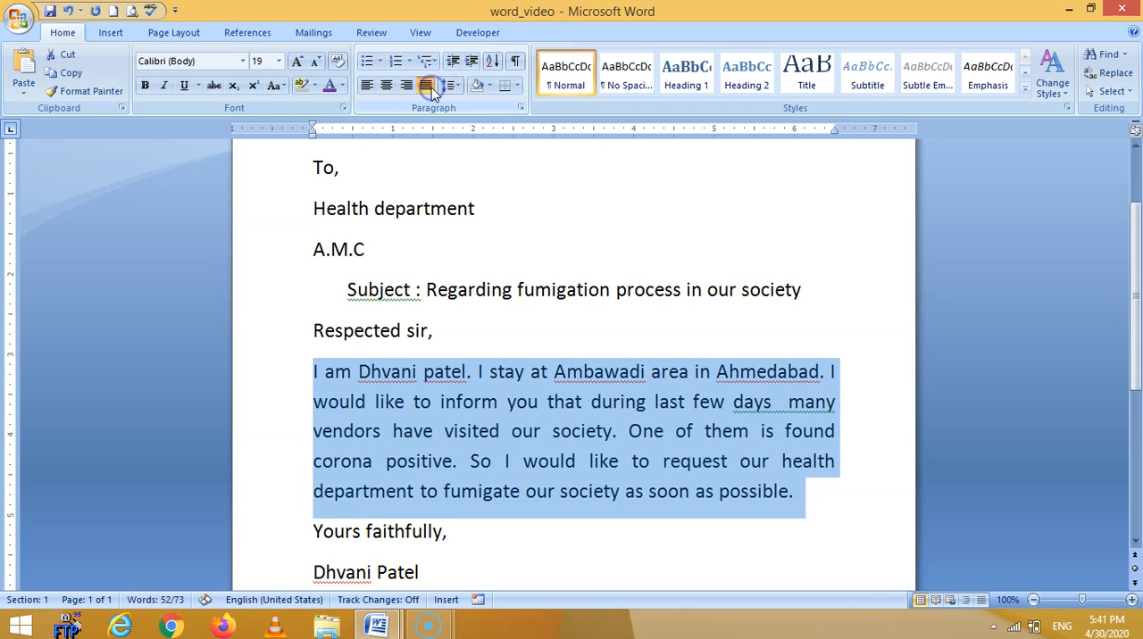
left_click(365, 86)
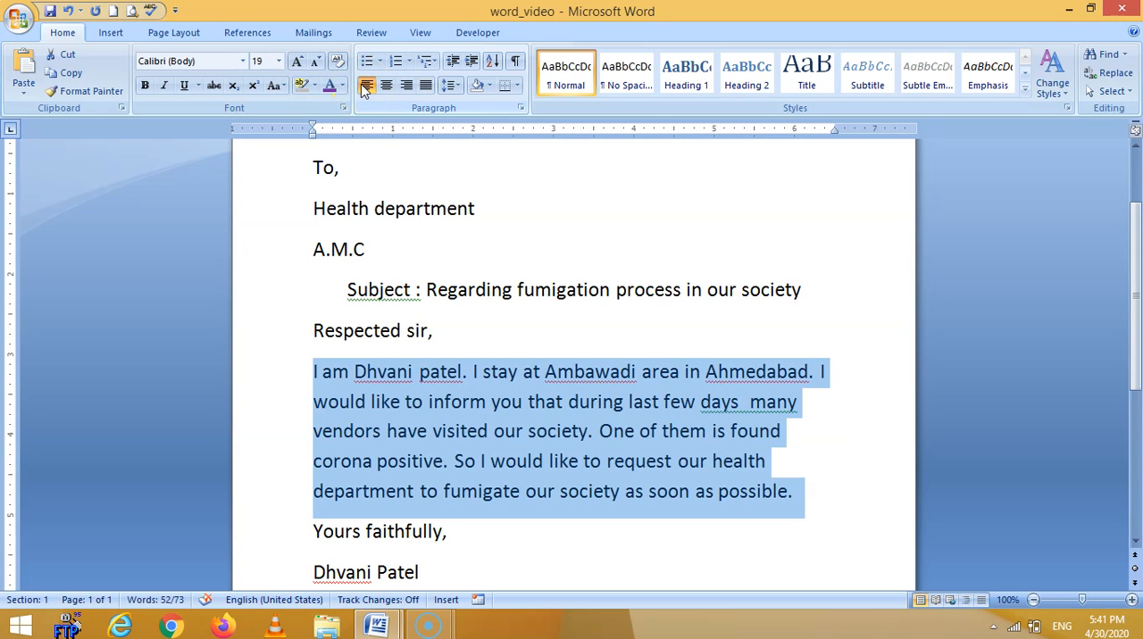
left_click(427, 86)
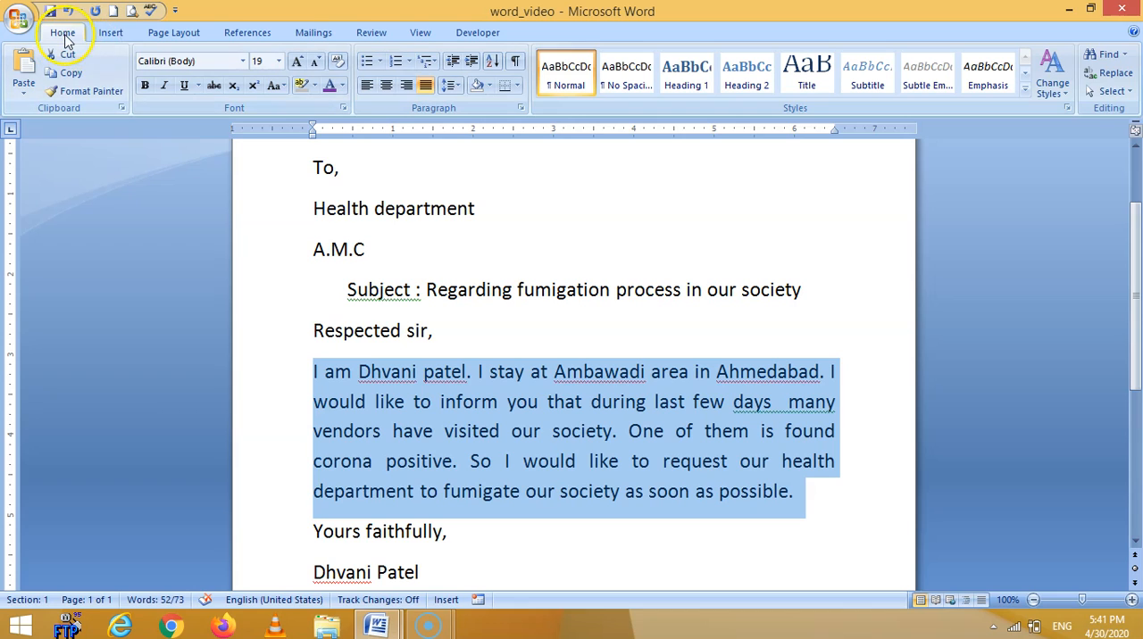
left_click(301, 65)
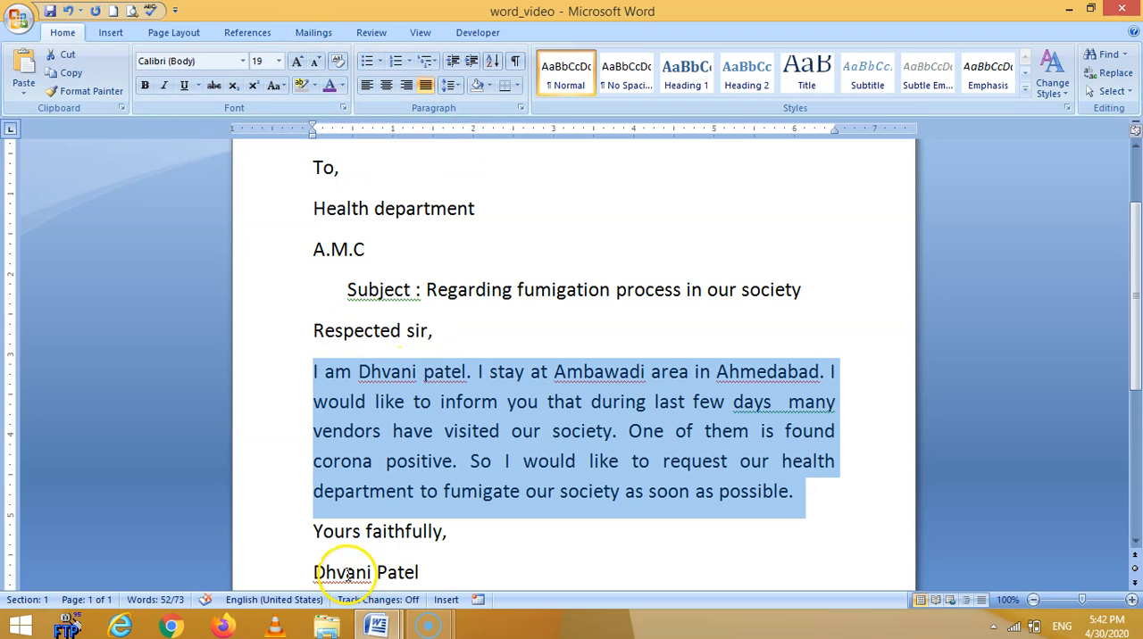
Select the subject line and change its font to Arial Rounded MT Bold.
left_click(346, 290)
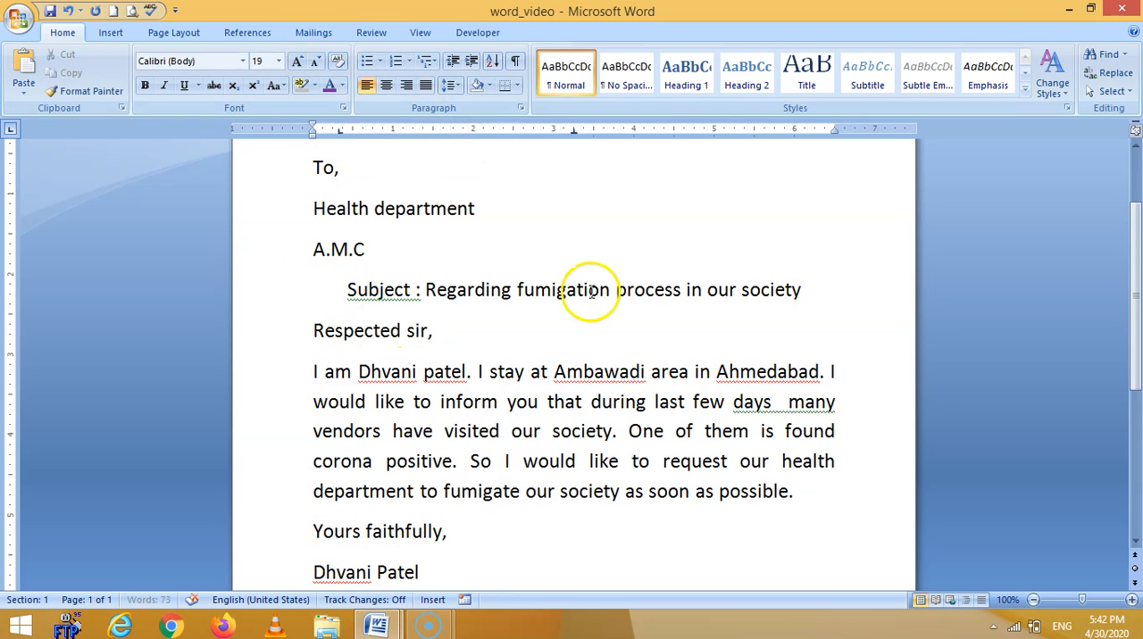
left_click_drag(346, 290, 804, 290)
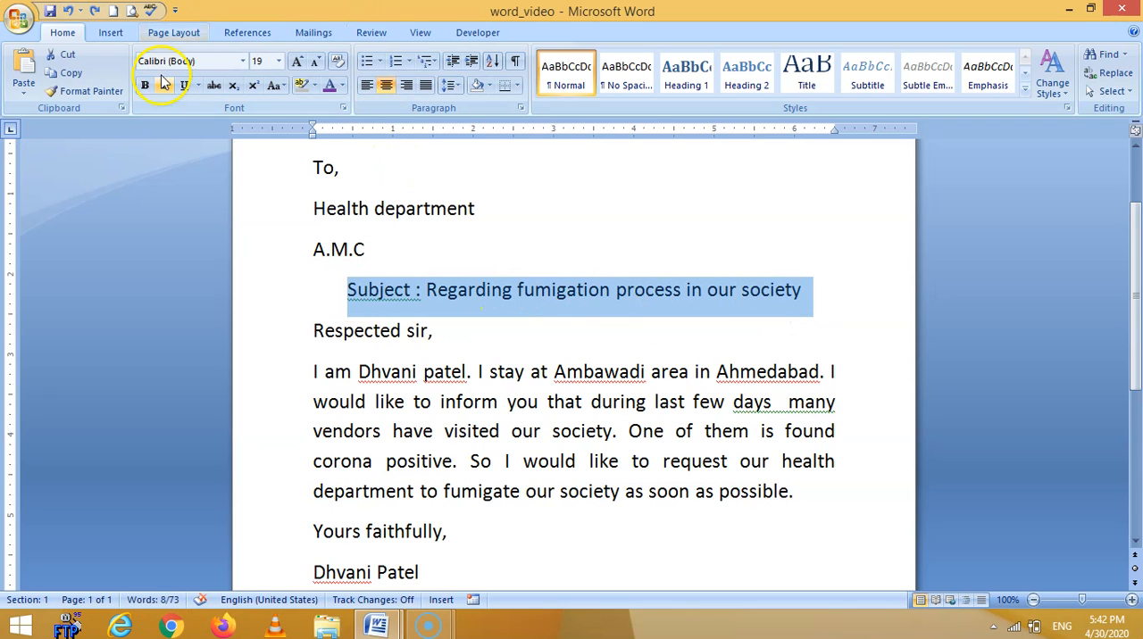
left_click(242, 62)
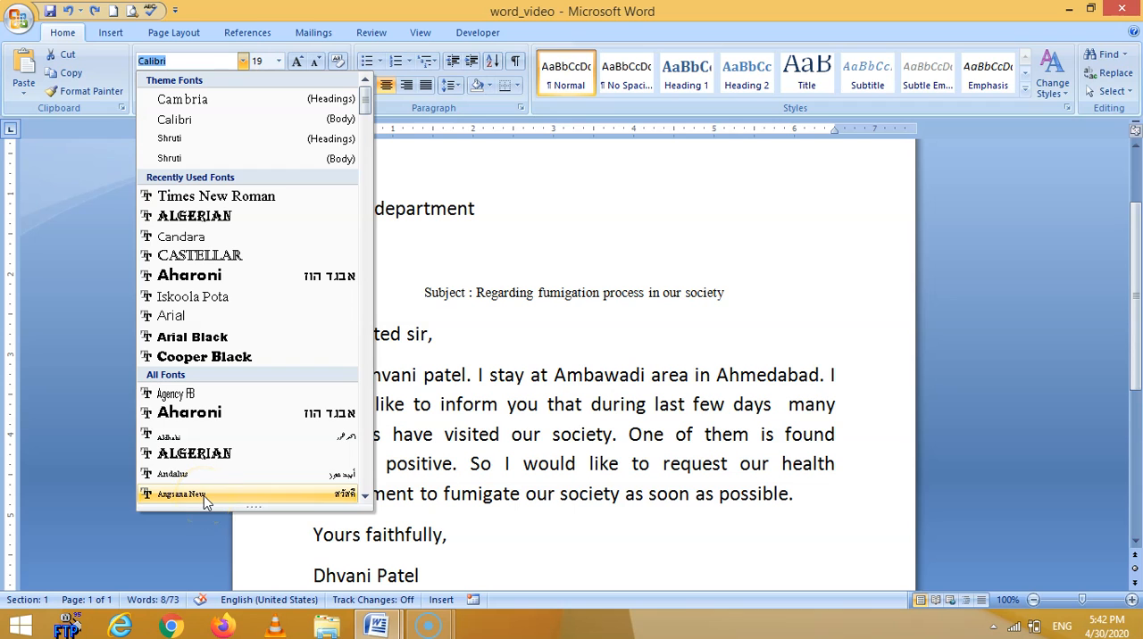
left_click(366, 496)
left_click_drag(367, 500, 366, 499)
left_click(254, 394)
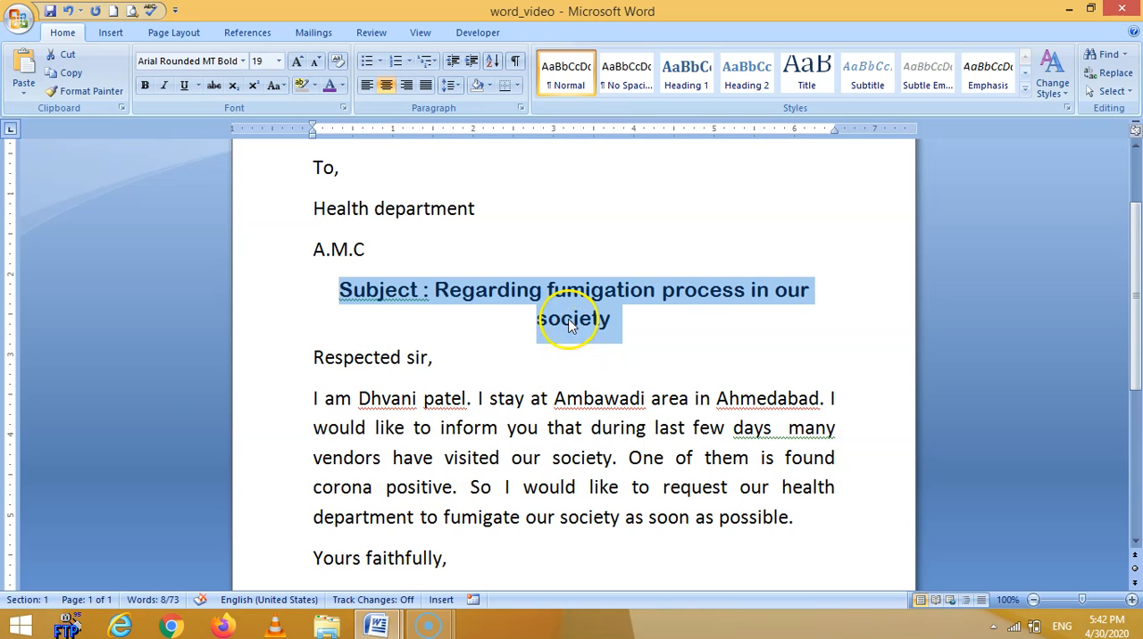
Make the subject line bold and shrink it step by step to font size 16.
left_click(313, 60)
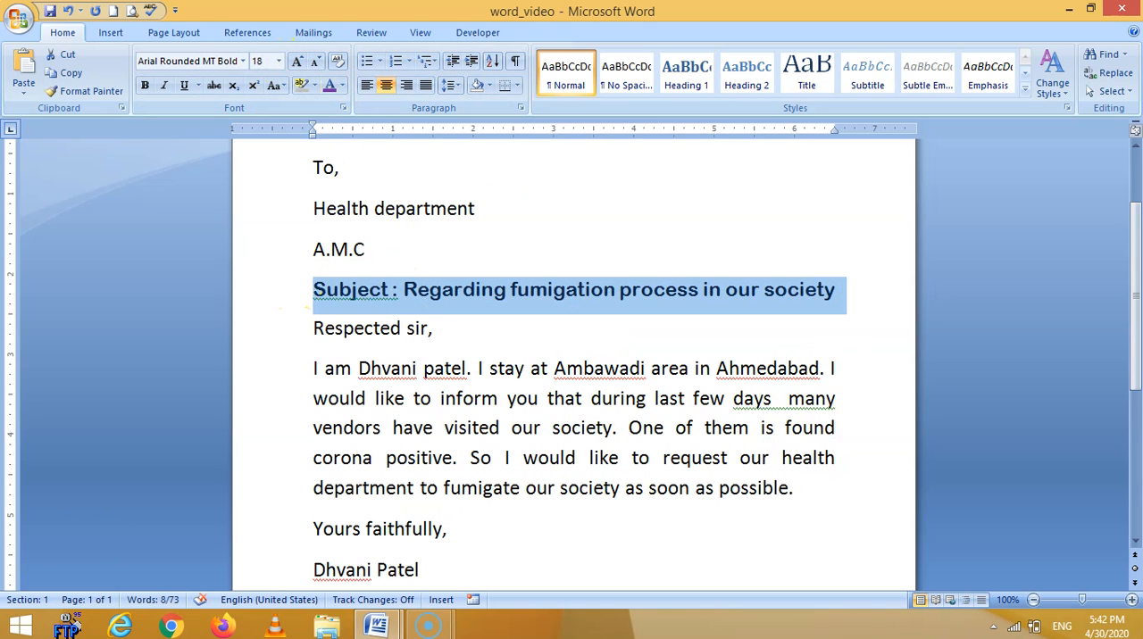
left_click(144, 86)
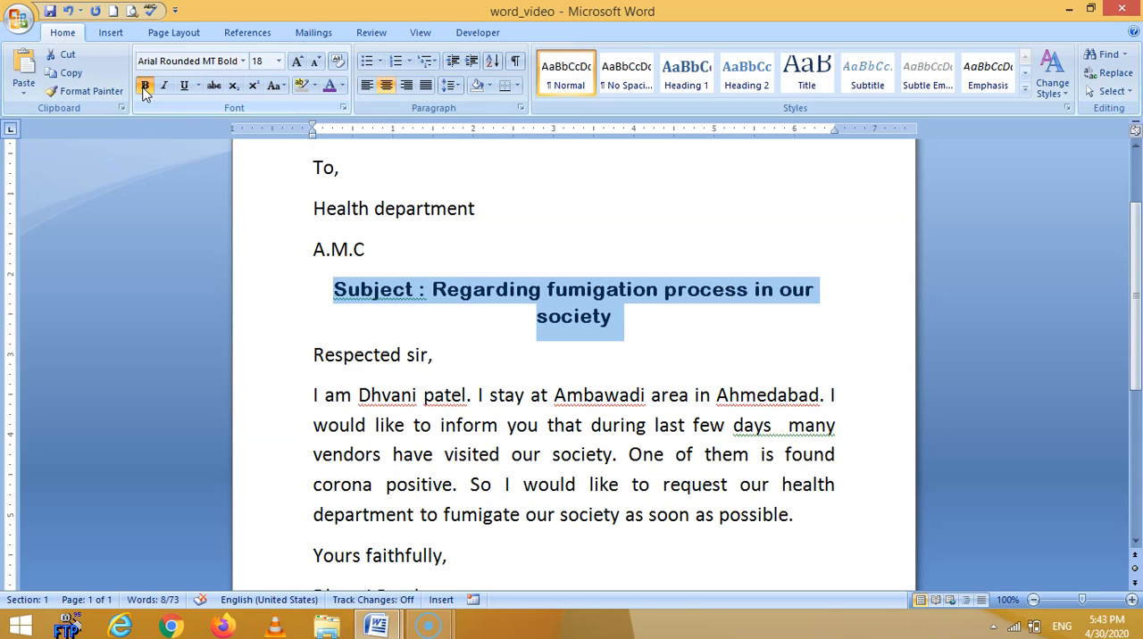
left_click(316, 62)
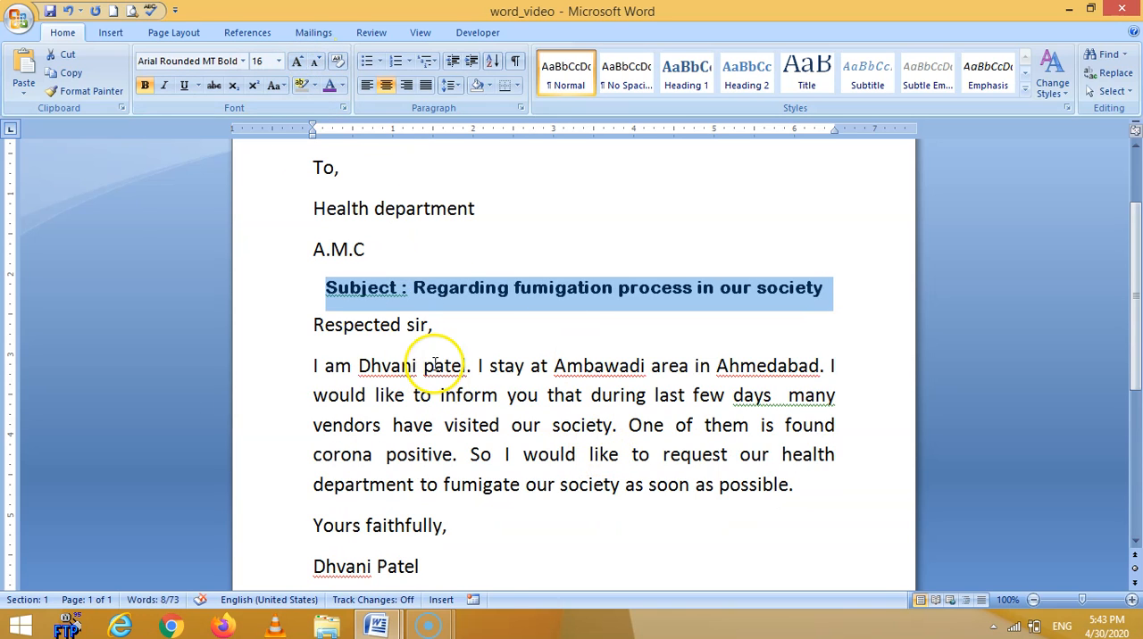
left_click(298, 62)
left_click(316, 62)
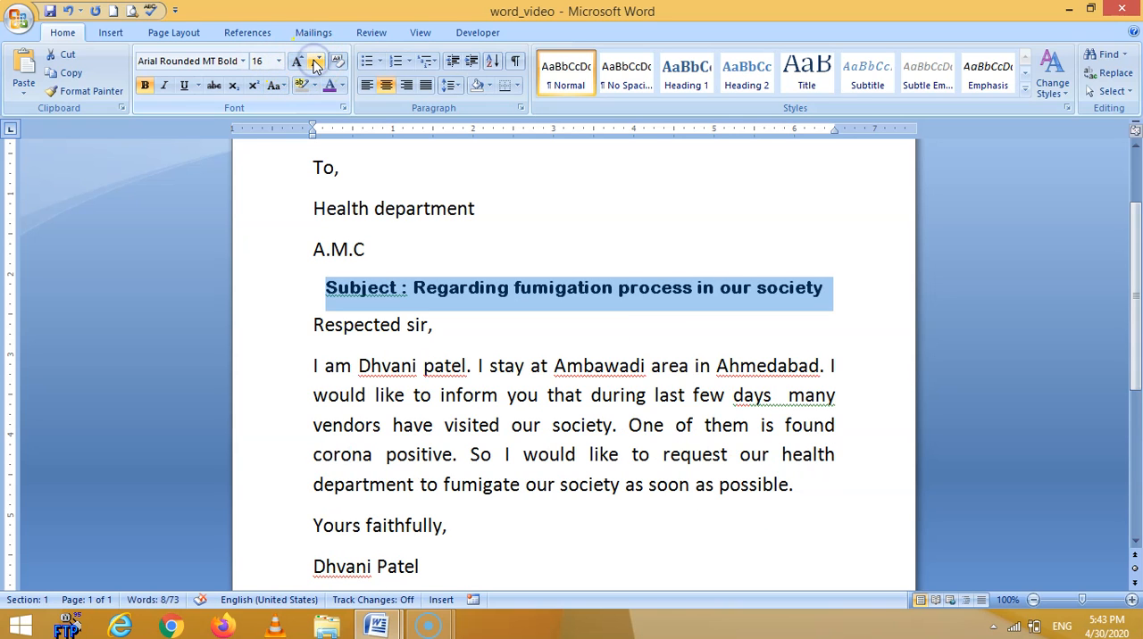
Set the font size of the selected subject line to 17.
left_click(265, 61)
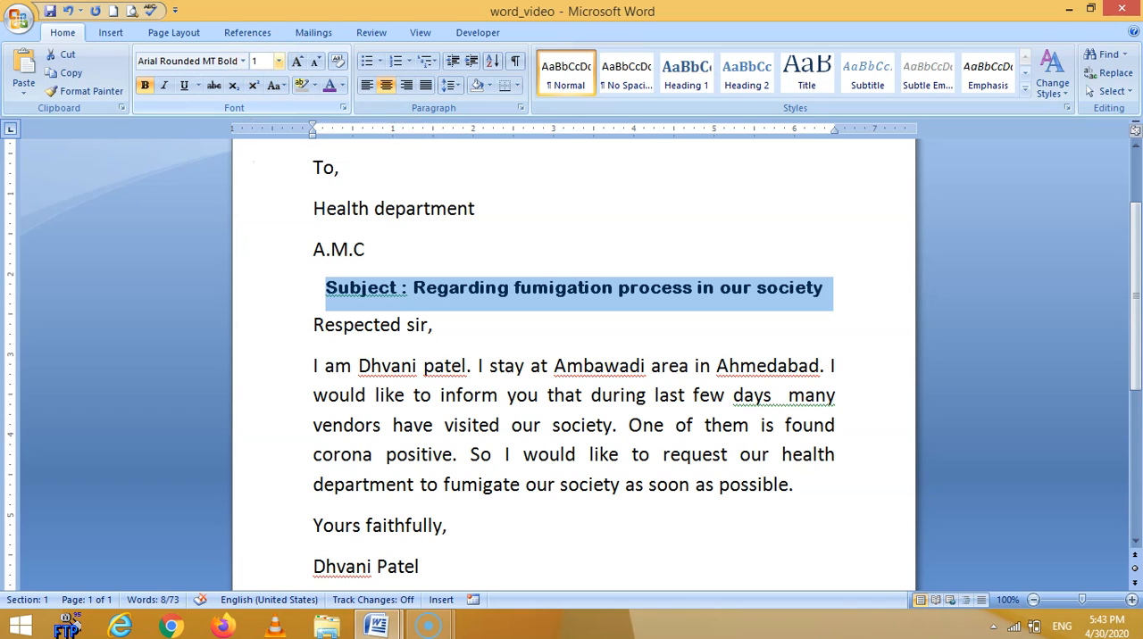
key("Return")
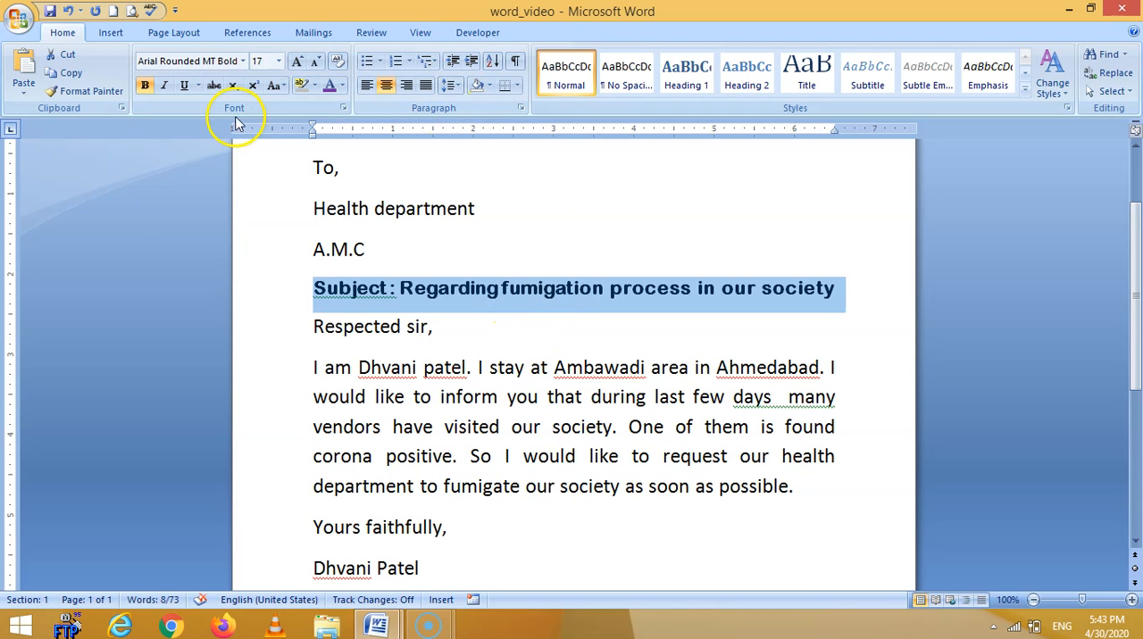
left_click(242, 61)
left_click(242, 60)
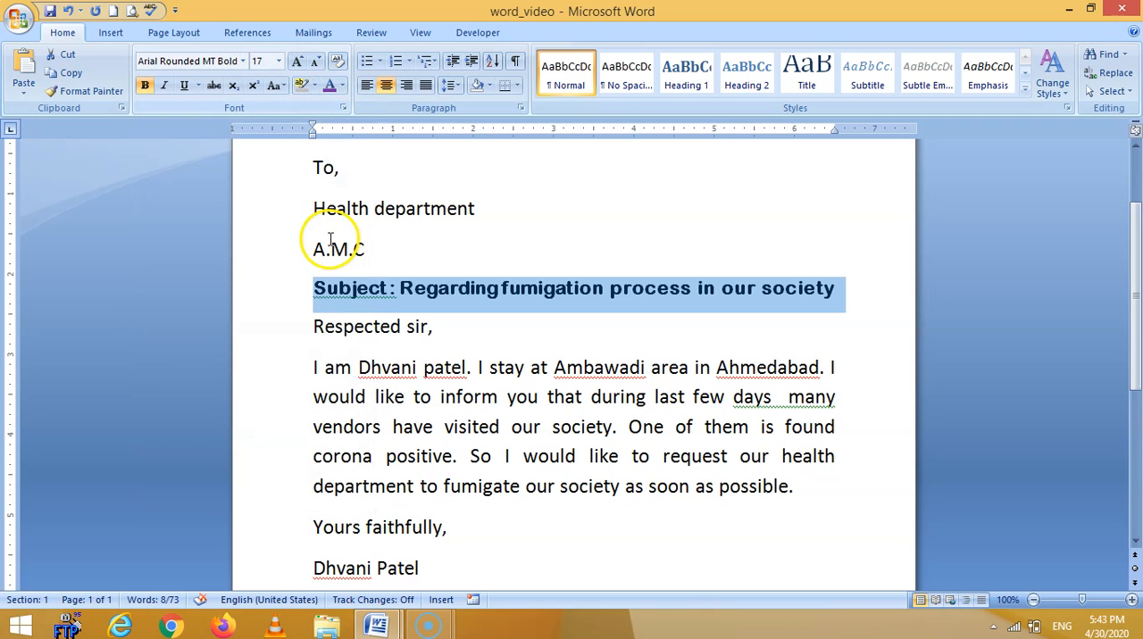
Change the font of the three recipient lines, from "To," to "A.M.C", to Times New Roman.
left_click_drag(289, 177, 291, 242)
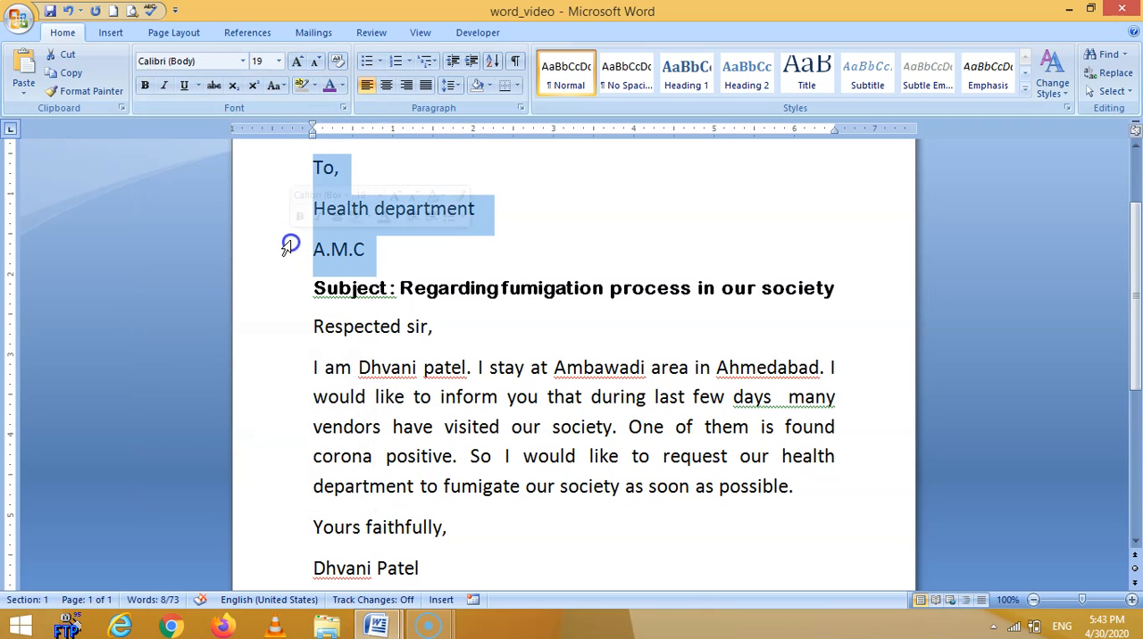
left_click(243, 61)
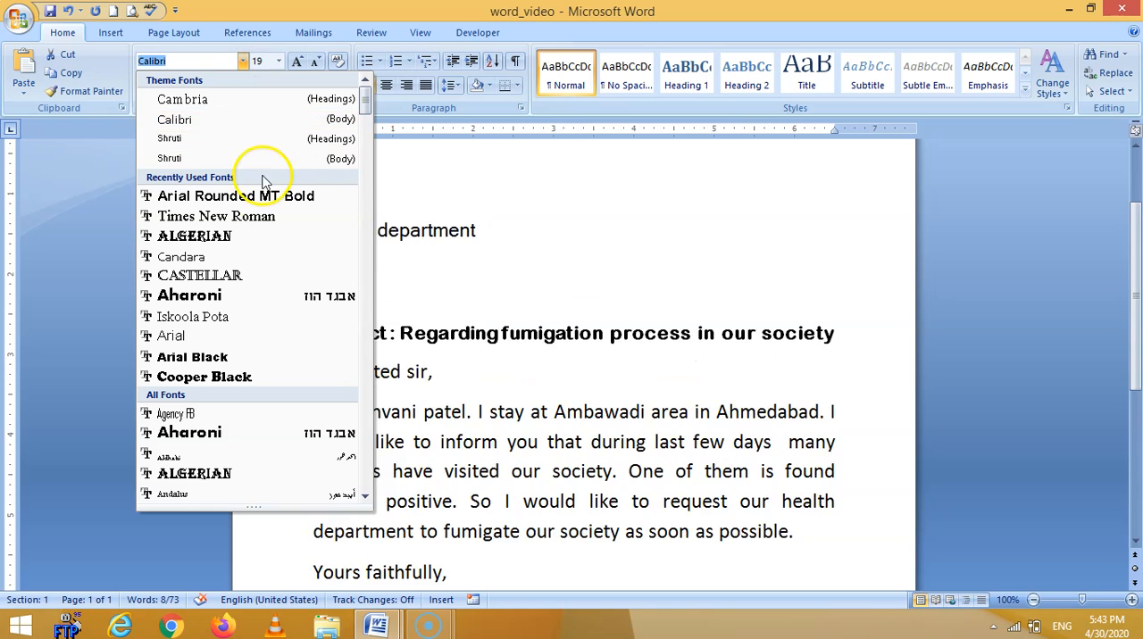
left_click(258, 218)
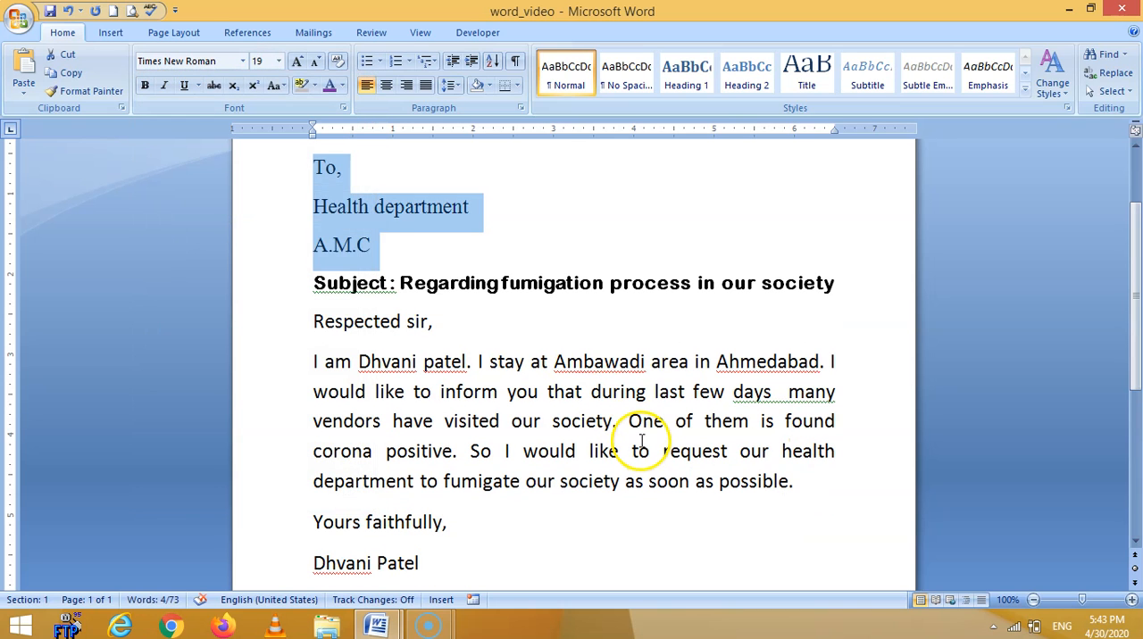
left_click(639, 439)
left_click(542, 362)
left_click(522, 283)
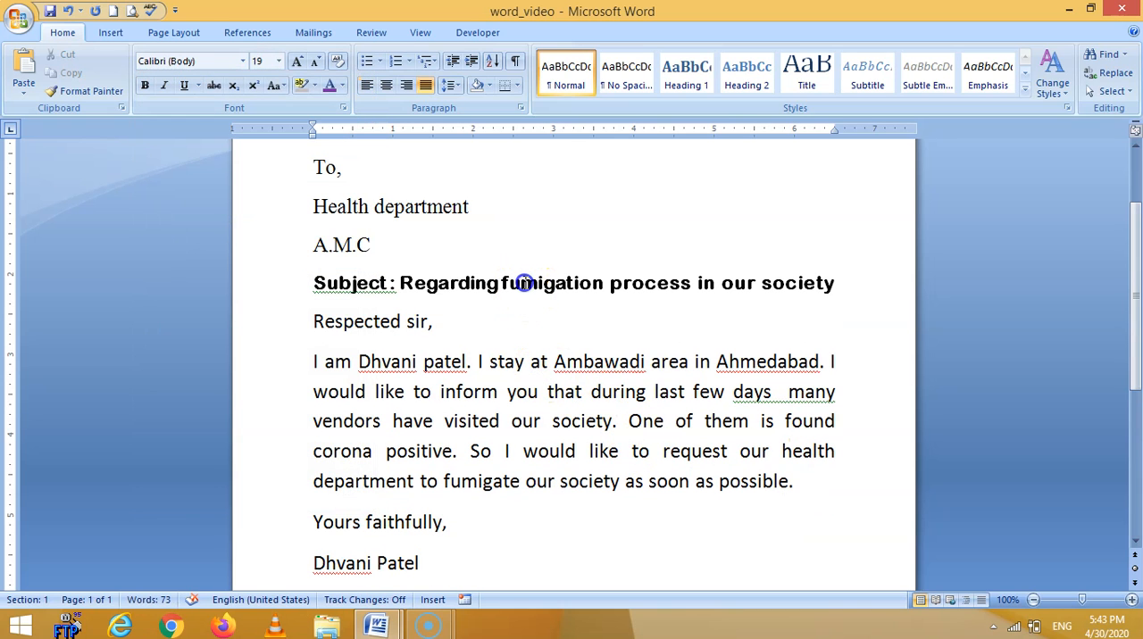
left_click(412, 206)
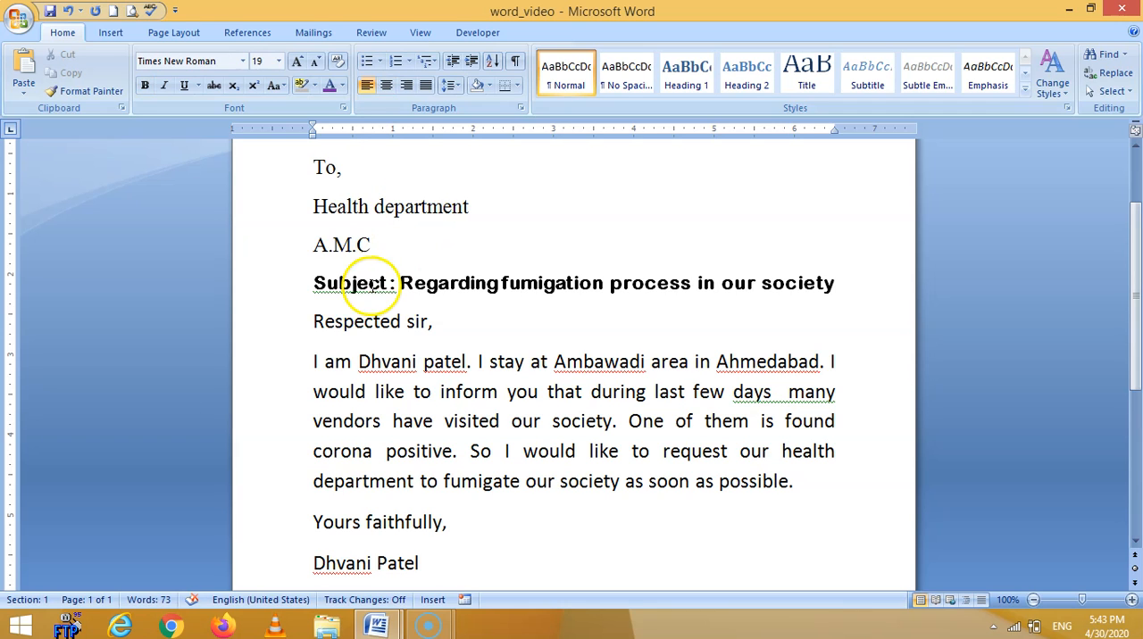
Make the whole subject line italic and underline it.
left_click_drag(304, 284, 780, 275)
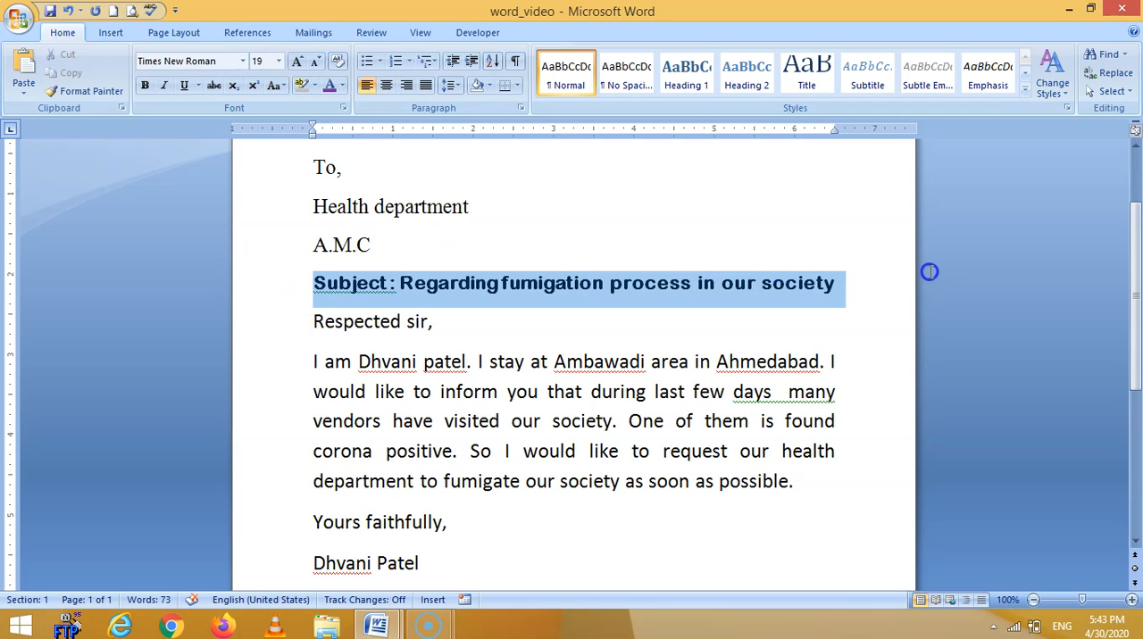
left_click(165, 86)
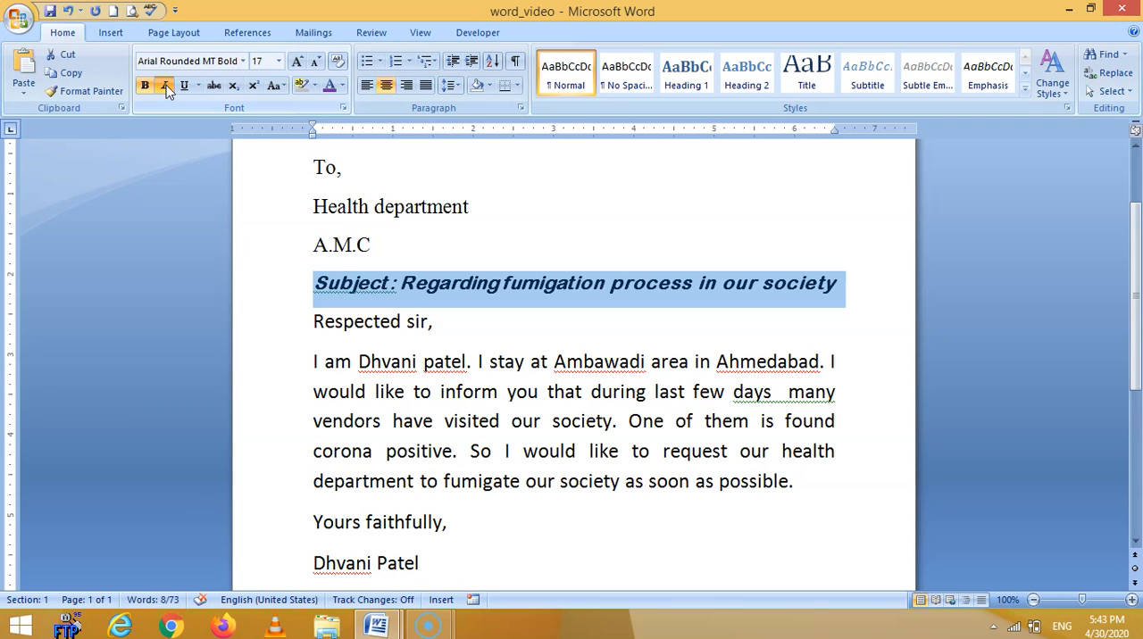
left_click(185, 87)
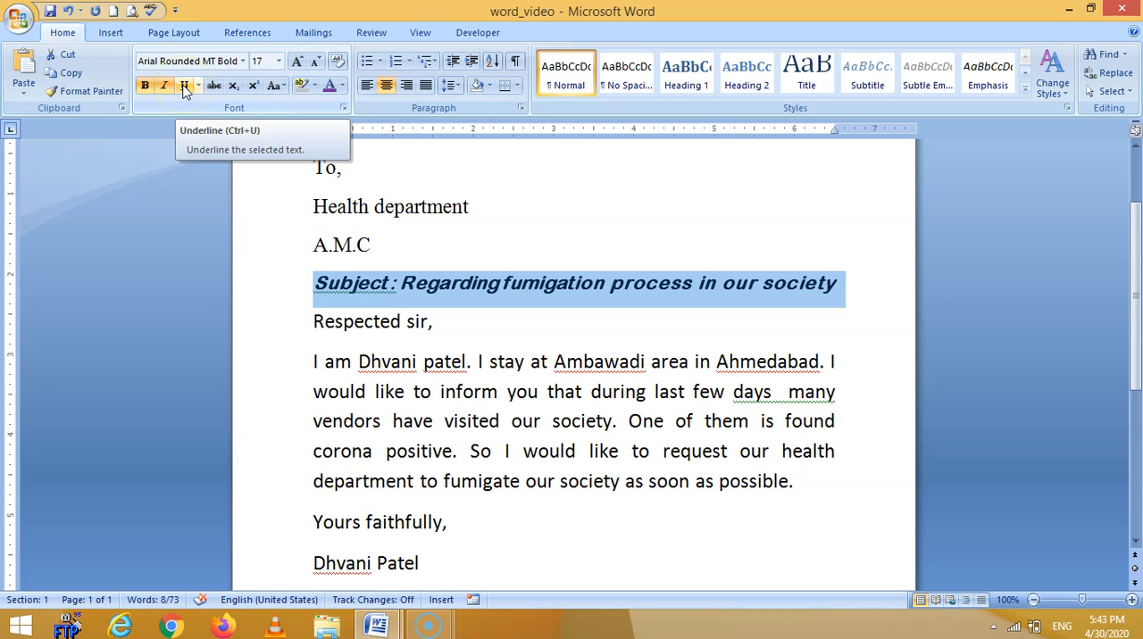
left_click(184, 87)
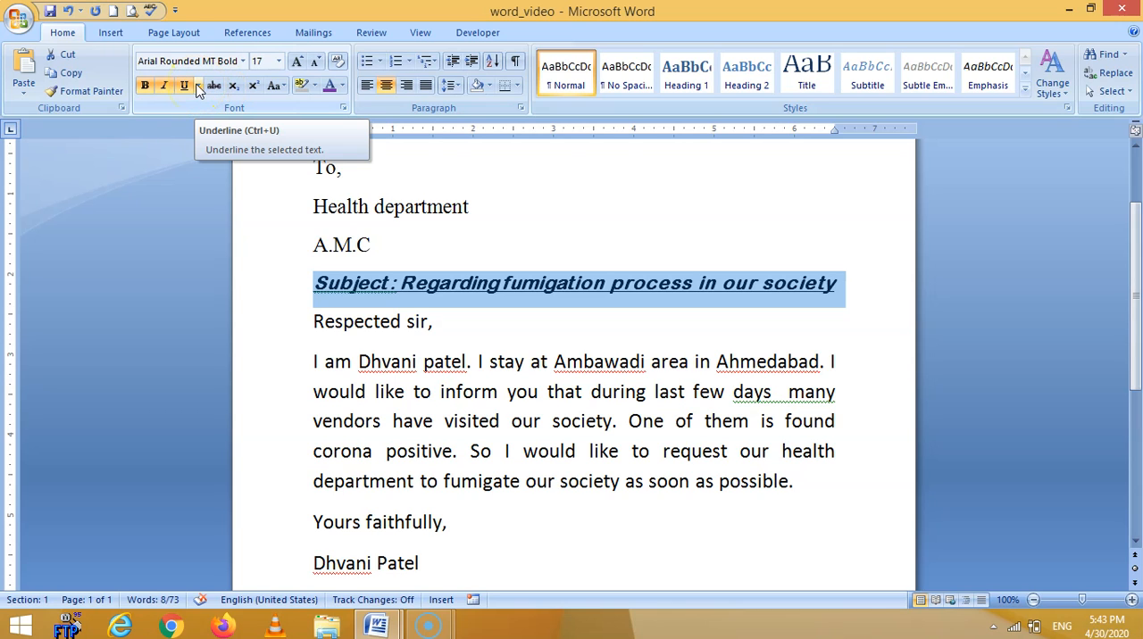
Try a thick underline on the subject line, switch it to a double underline and colour the underline dark red.
left_click(198, 86)
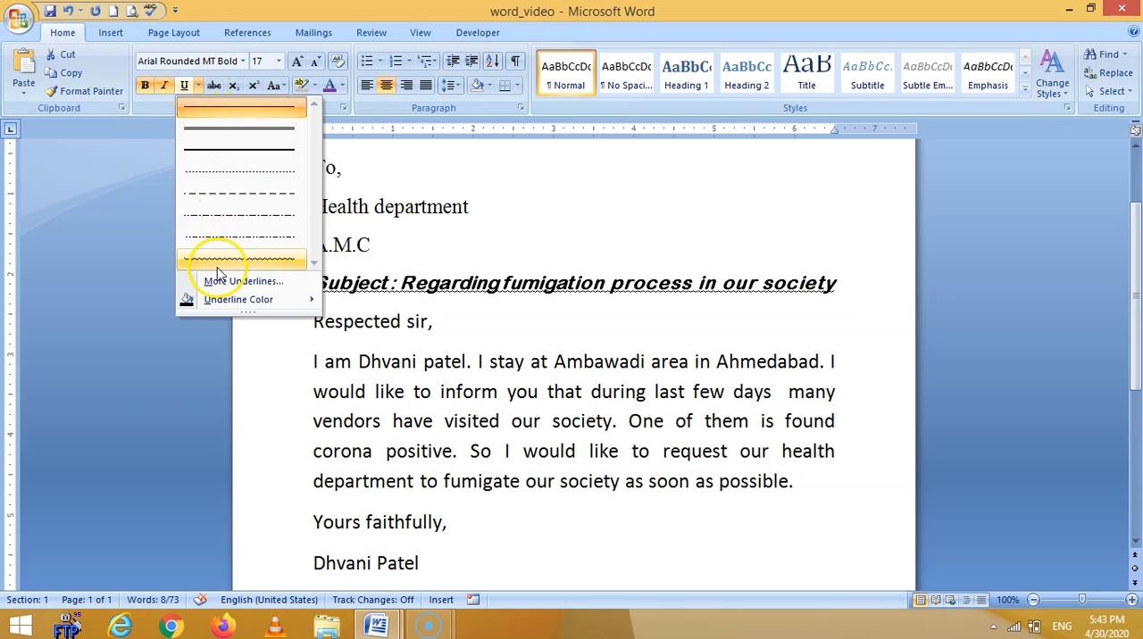
left_click(215, 151)
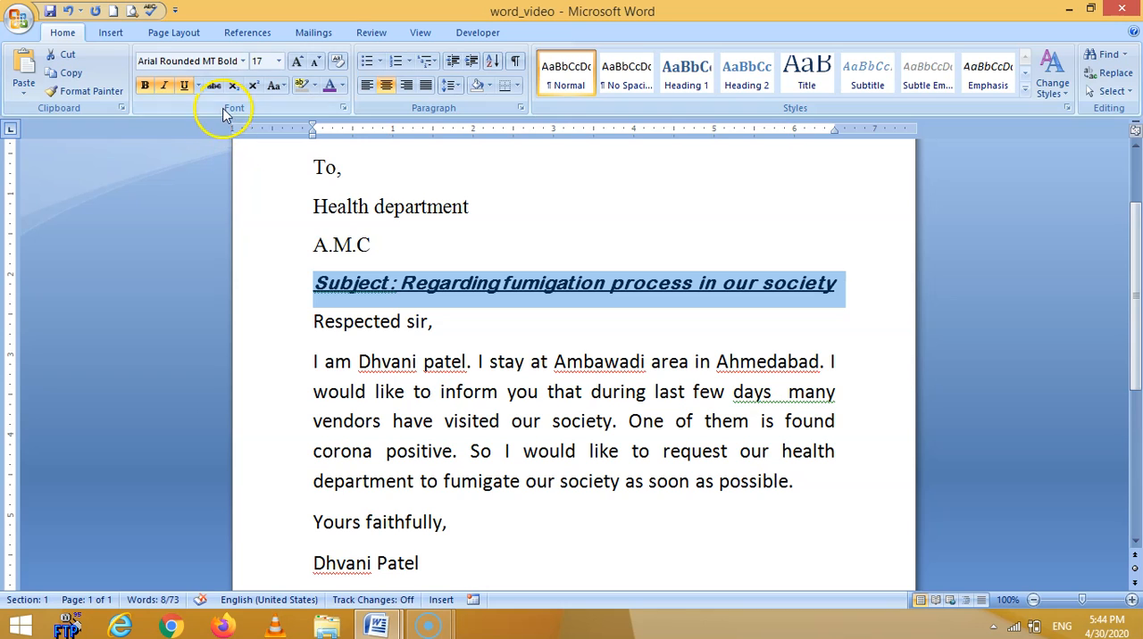
left_click(197, 86)
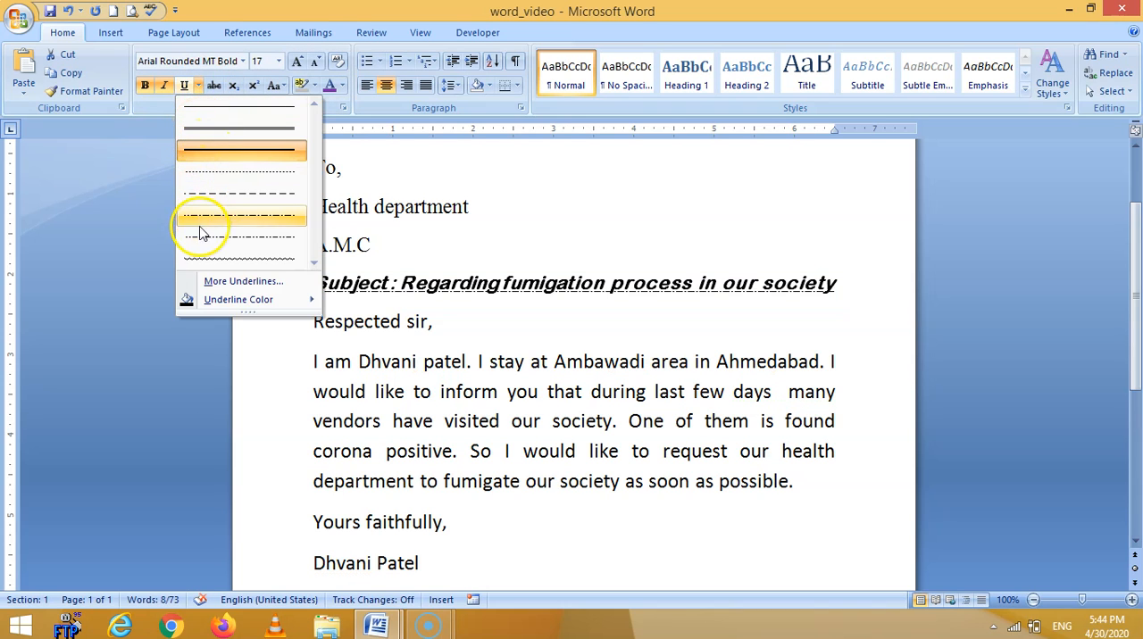
left_click(212, 134)
left_click(200, 90)
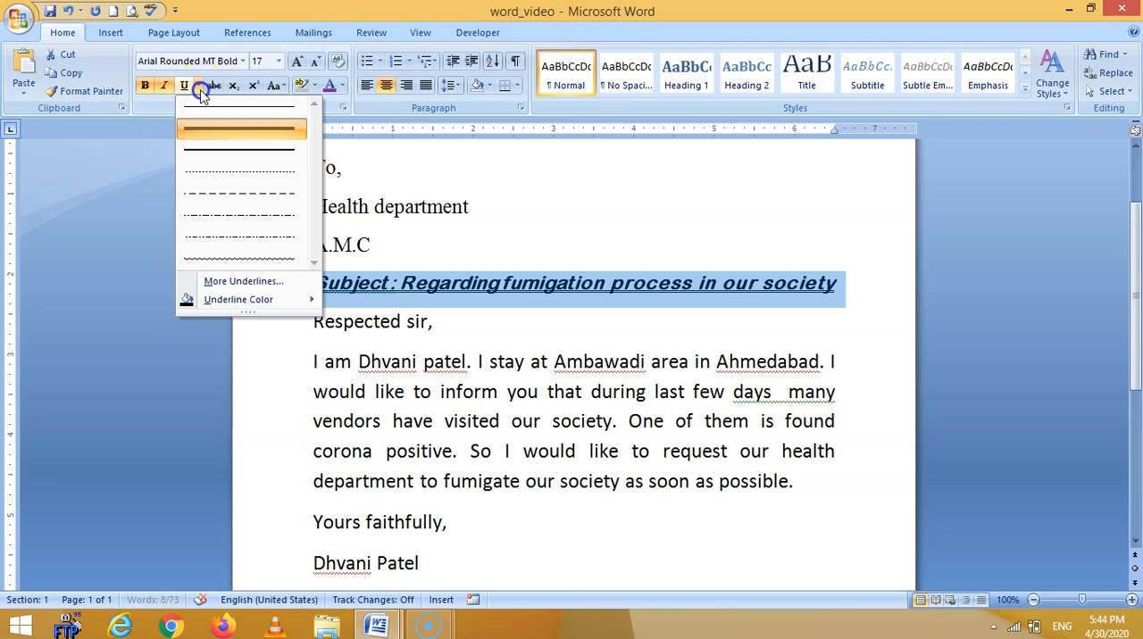
mouse_move(230, 301)
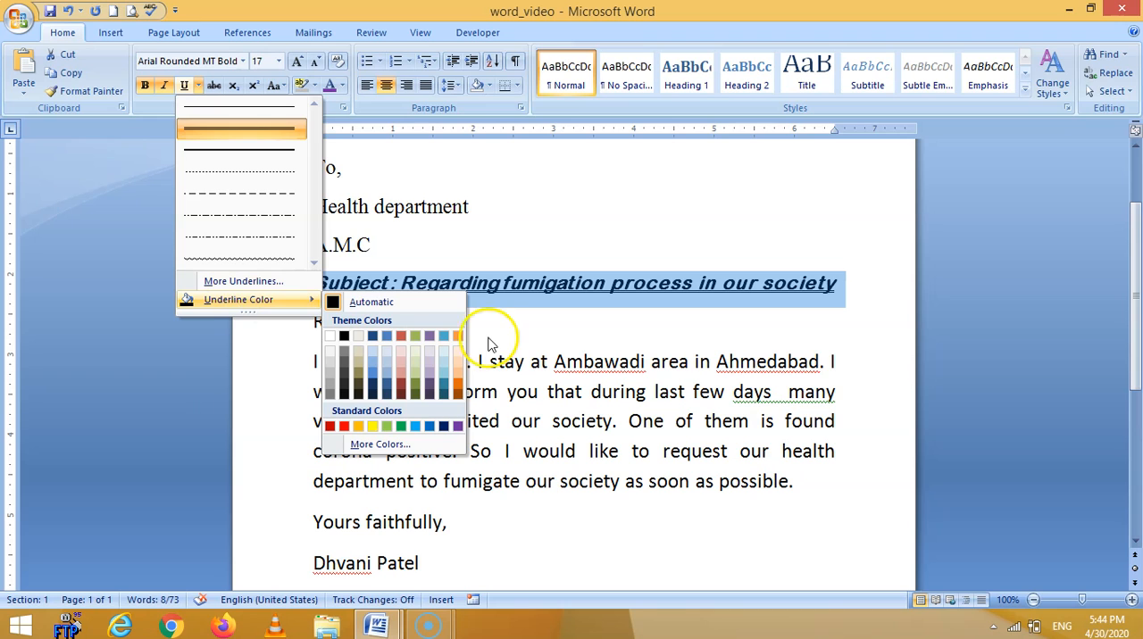
left_click(404, 391)
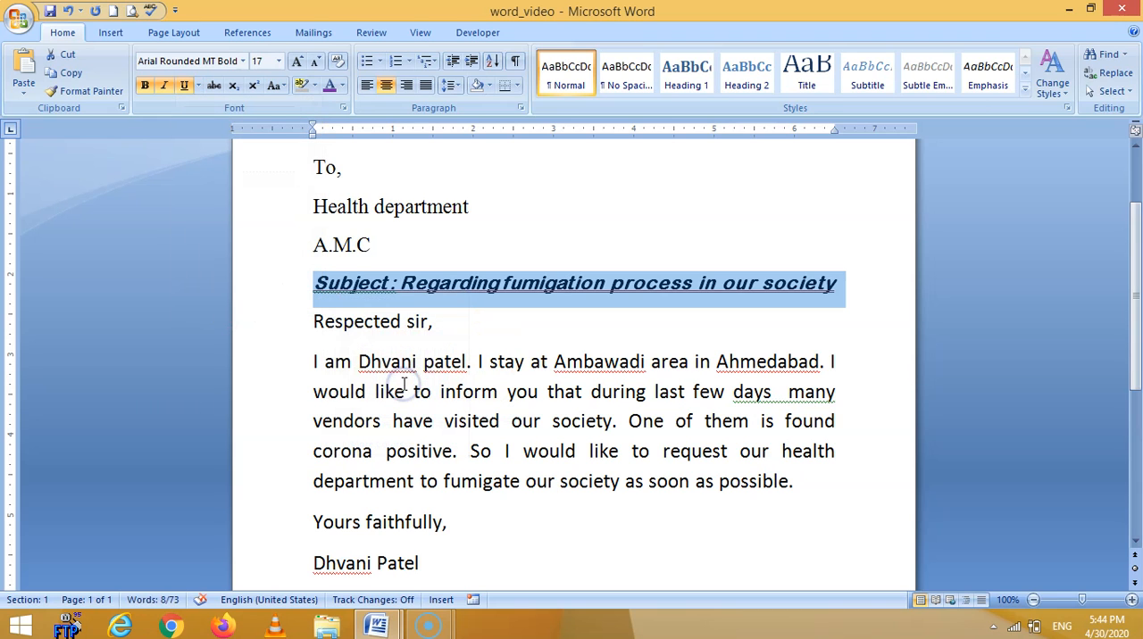
Colour the subject line's text bright blue from the extended standard colour palette.
left_click(343, 86)
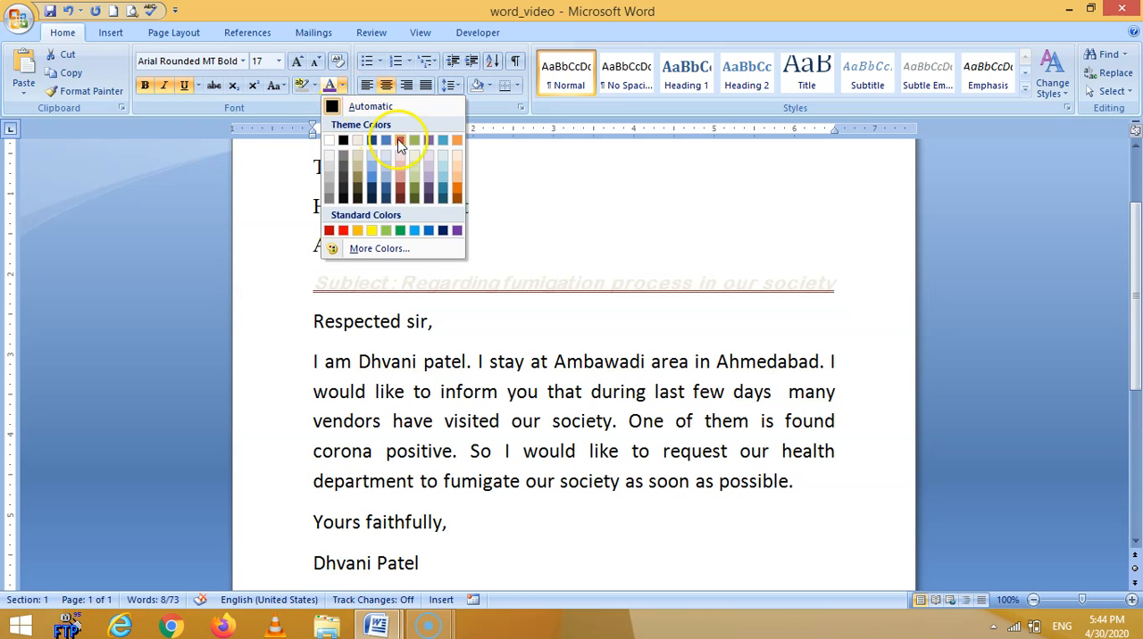
left_click(353, 249)
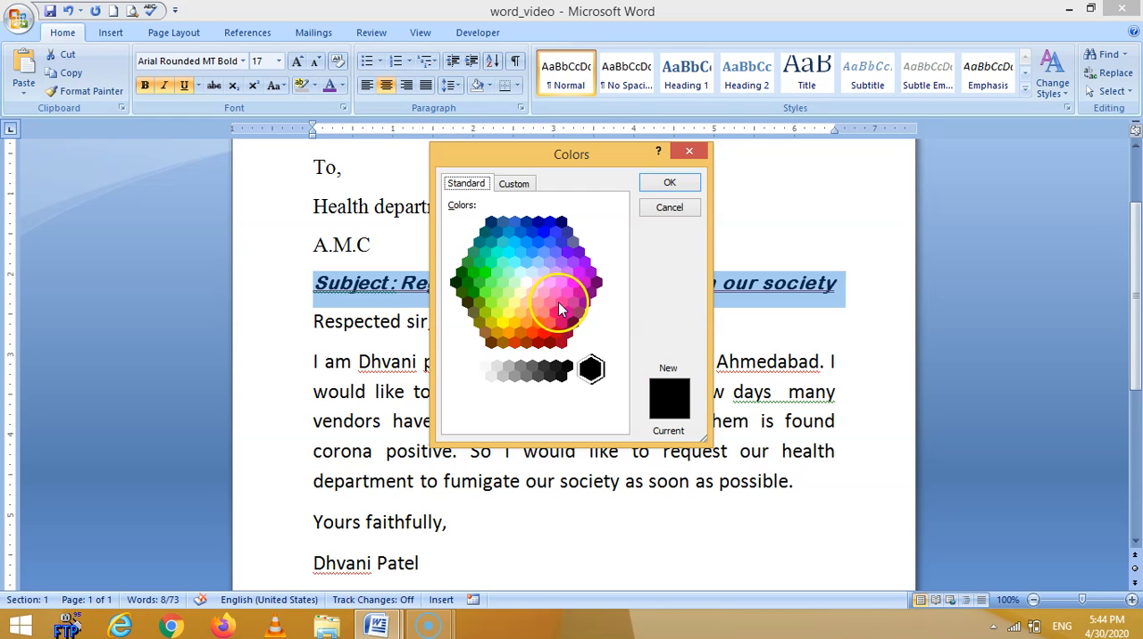
left_click(559, 303)
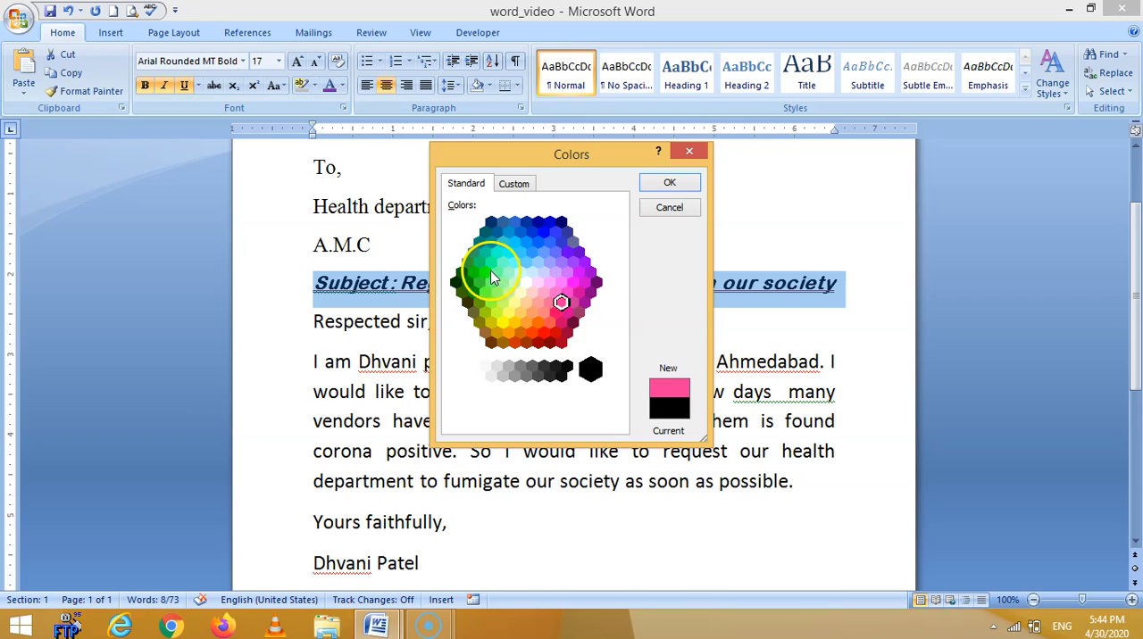
left_click(537, 242)
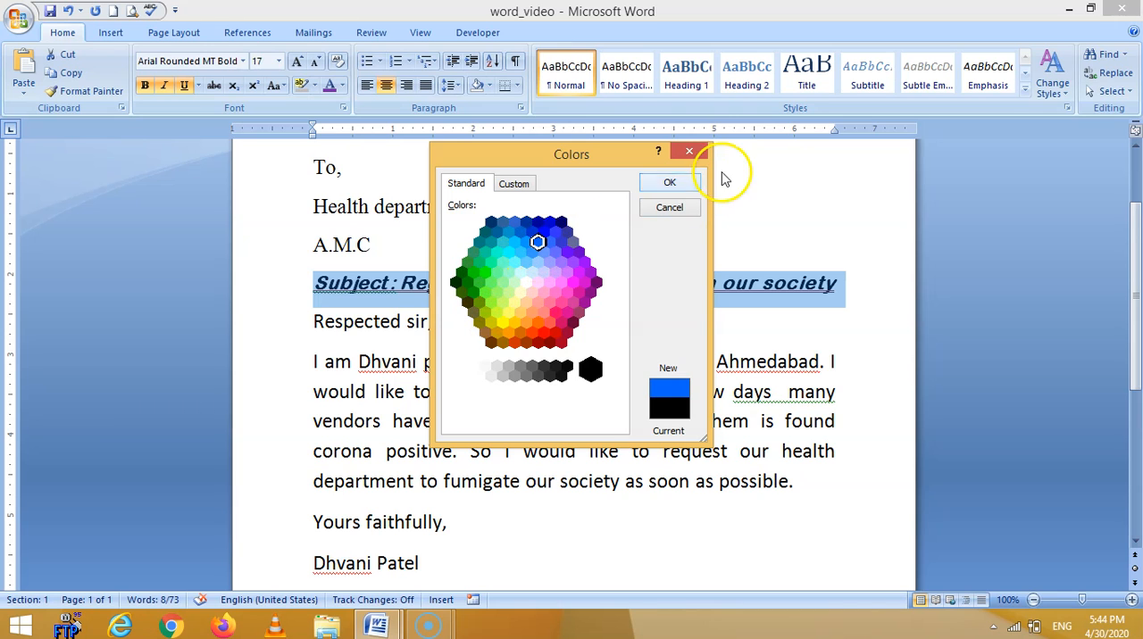
left_click(680, 190)
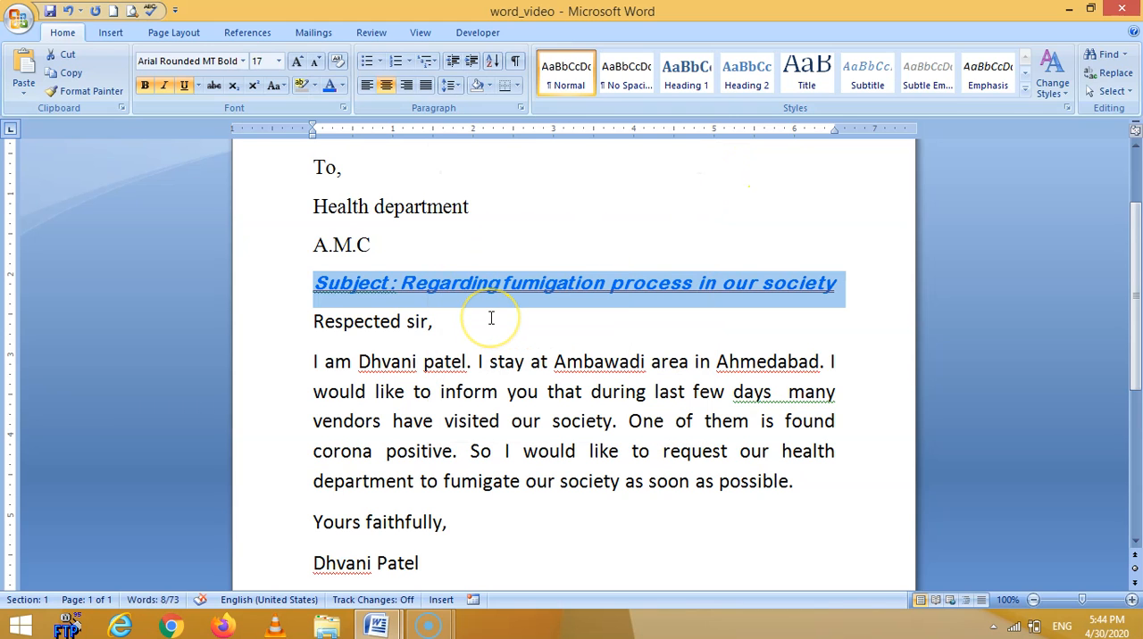
left_click(421, 332)
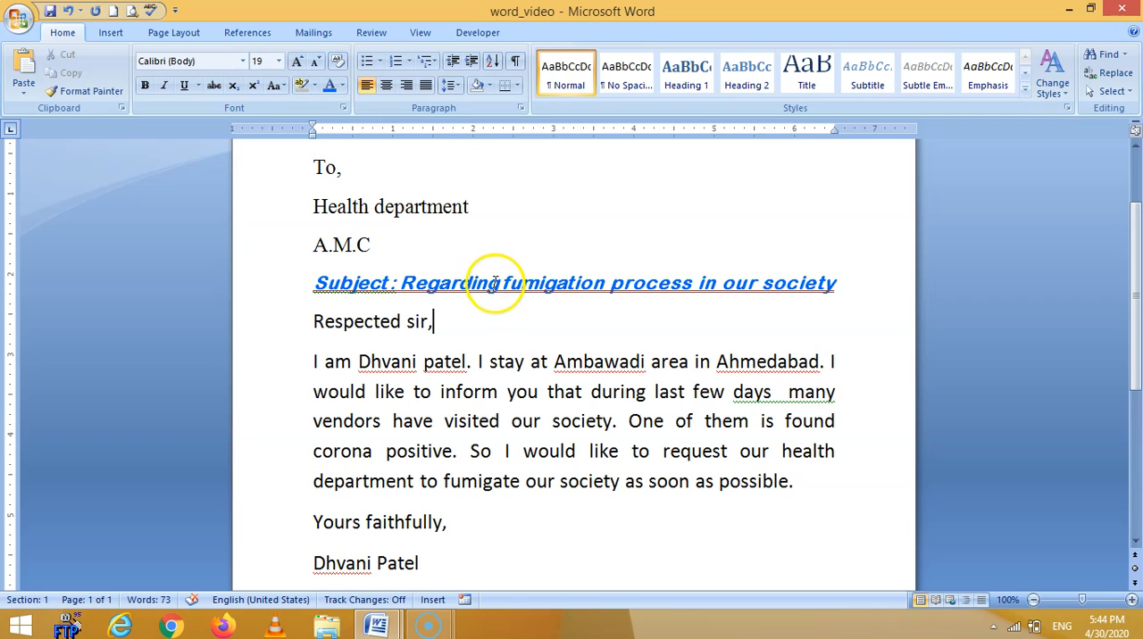
Highlight the whole subject line in light grey.
left_click_drag(312, 284, 870, 298)
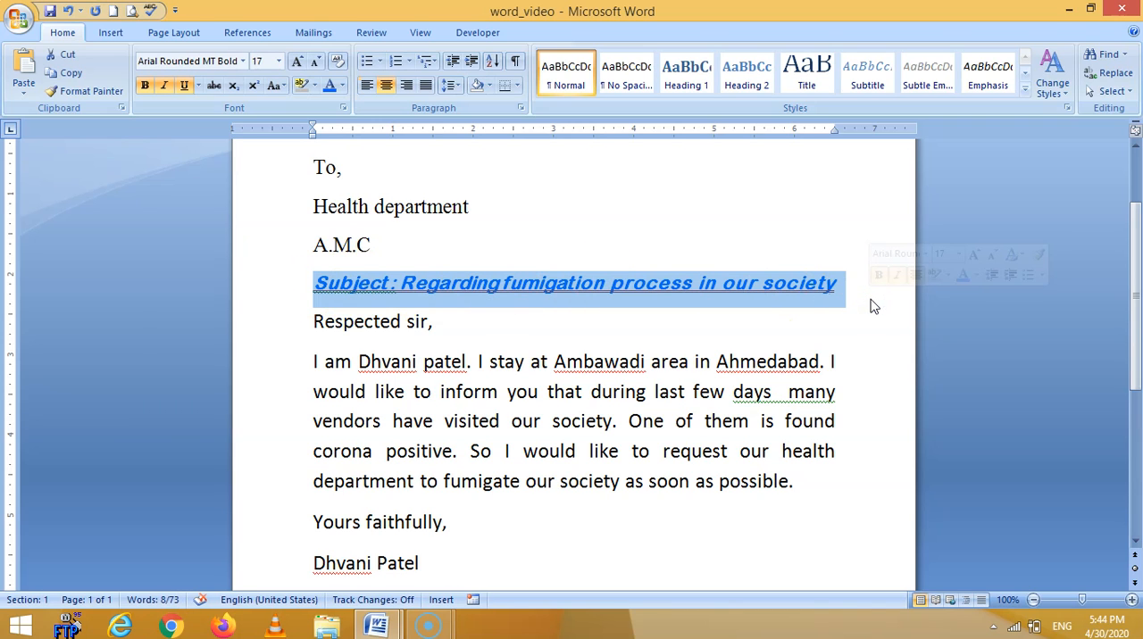
left_click(315, 86)
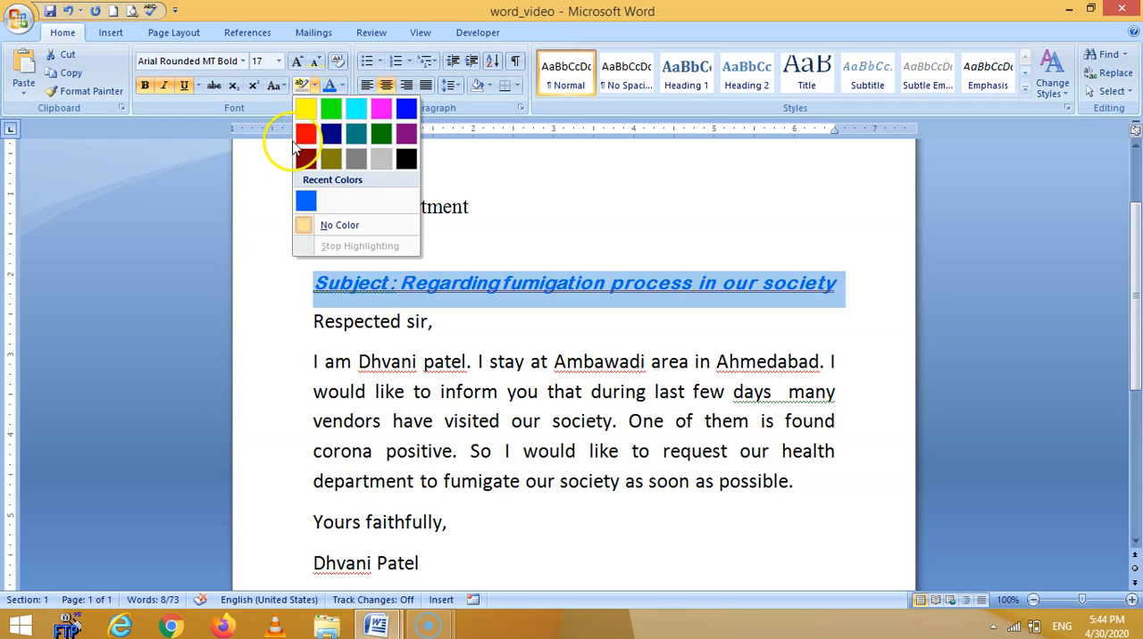
left_click(382, 160)
left_click(513, 314)
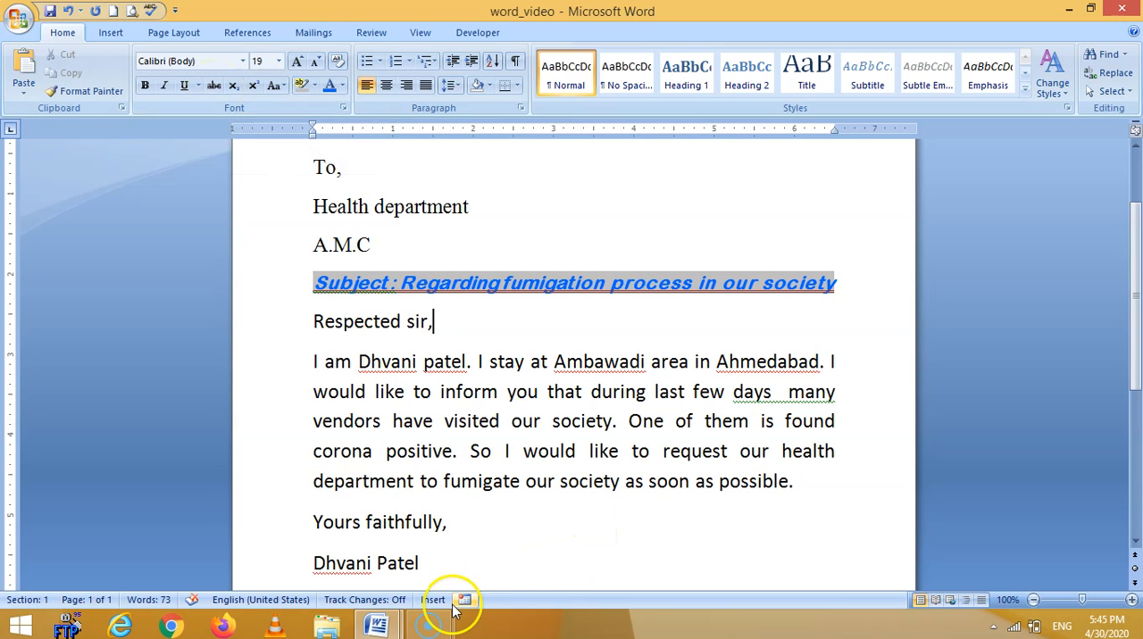
Add a new line with "25 20" below the sender's name at the end of the letter.
scroll(461, 537, "down", 2)
left_click(444, 491)
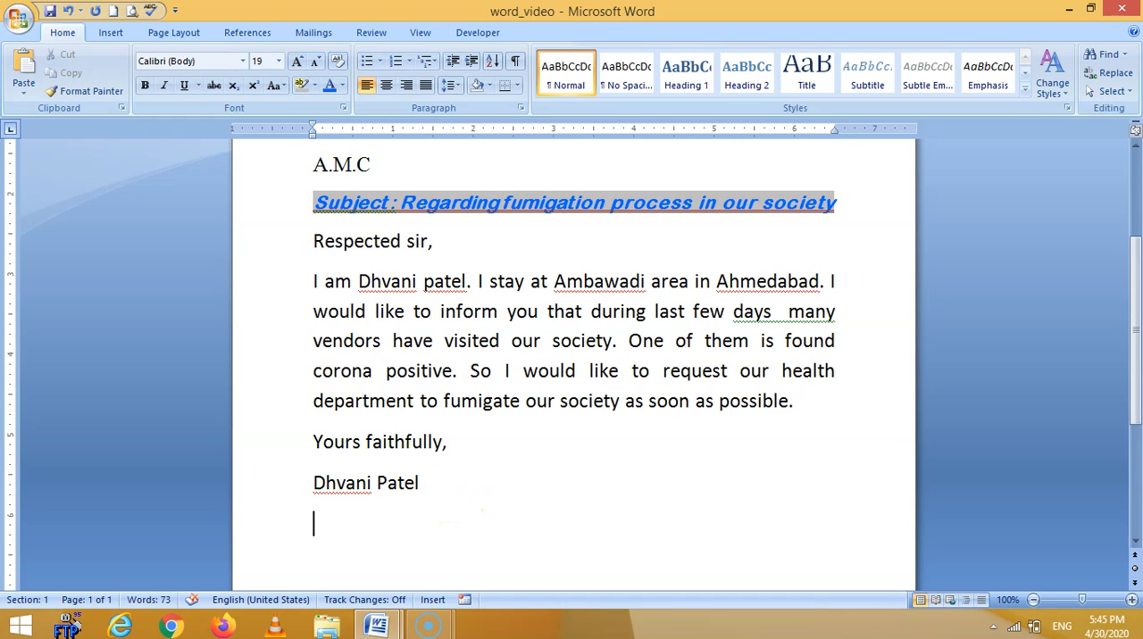
key("Return")
type("25 20")
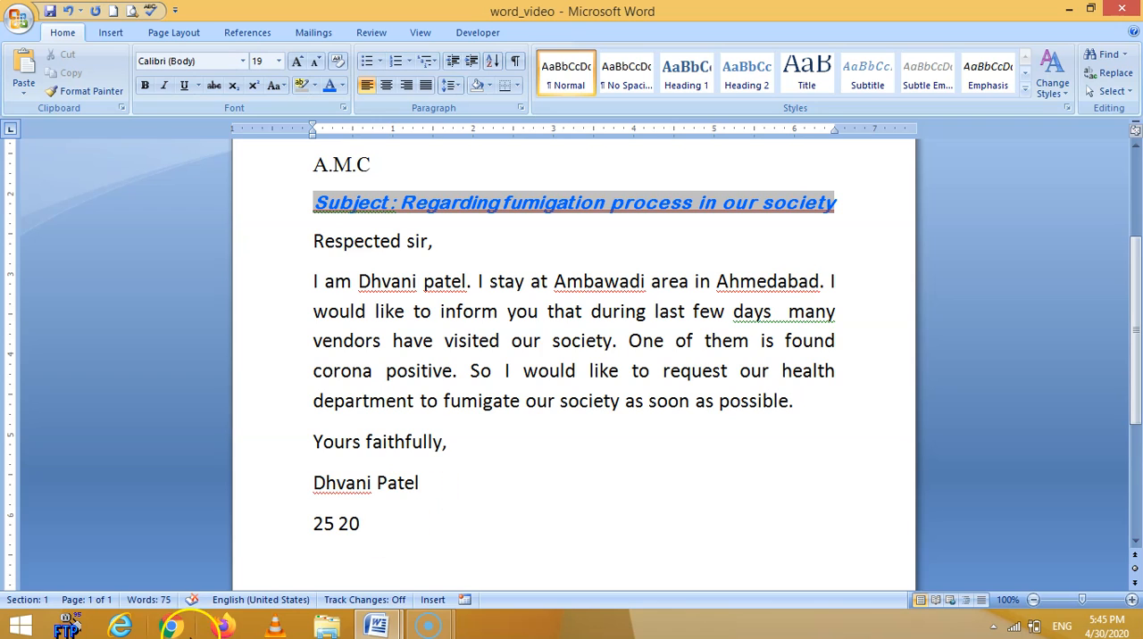
Apply strikethrough to the number 25 on the last line.
left_click_drag(334, 527, 309, 528)
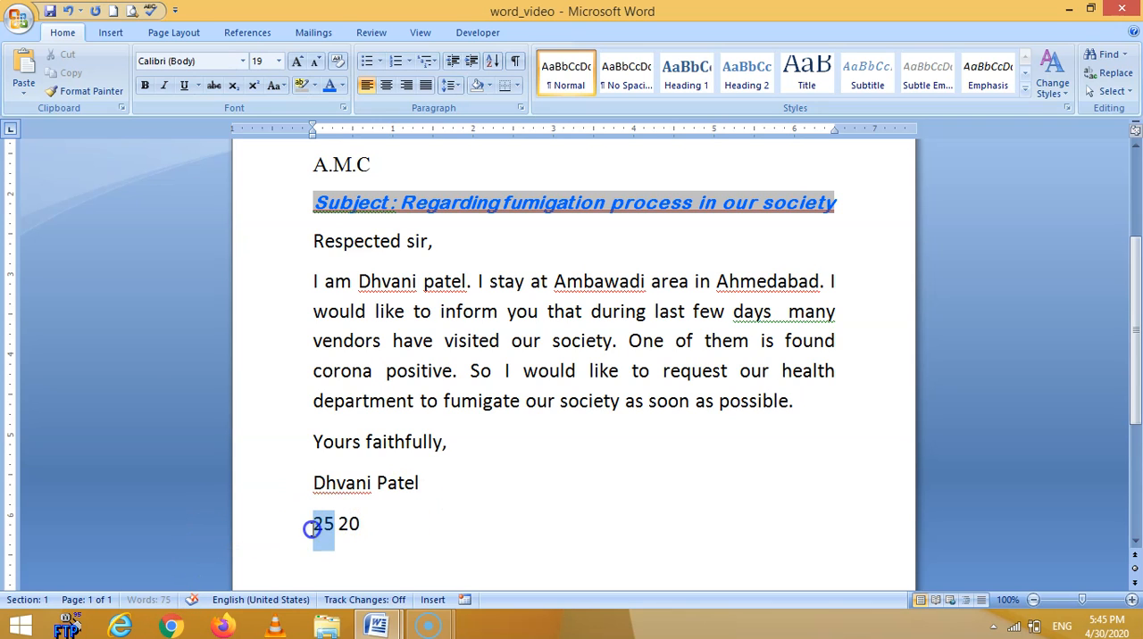
left_click(213, 87)
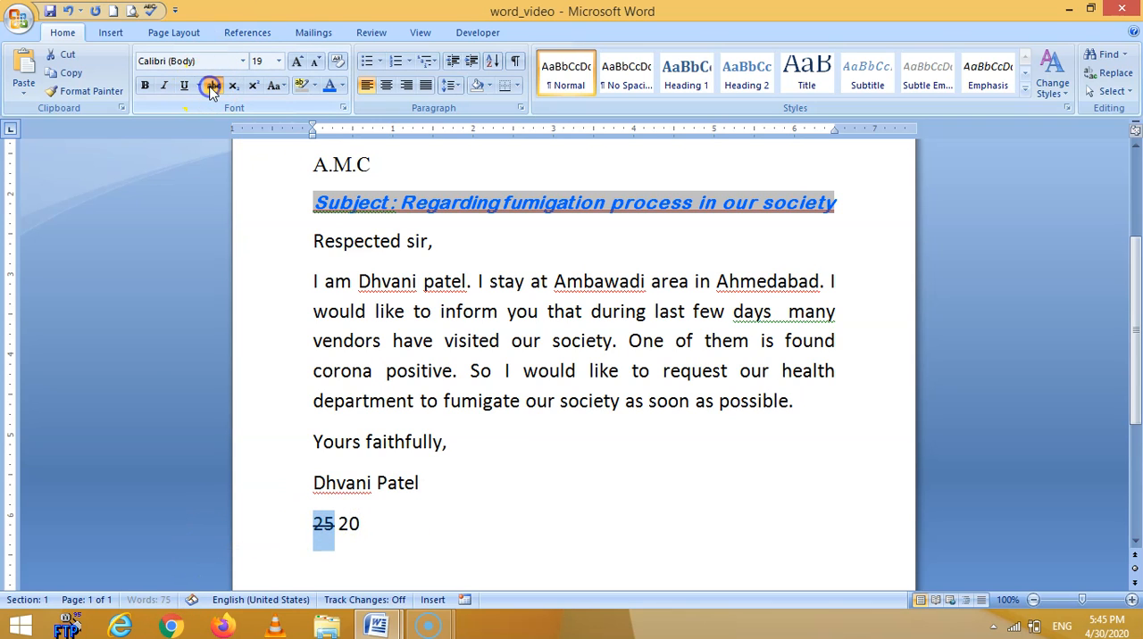
left_click(478, 531)
left_click(336, 525)
left_click(426, 526)
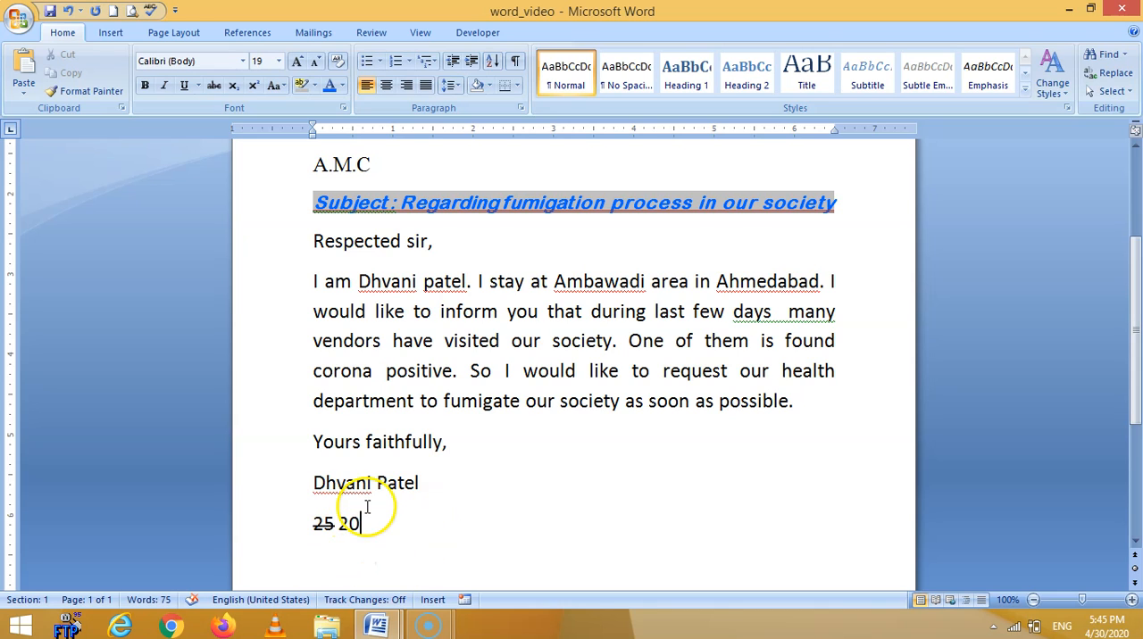
Add a line reading "H2O" at the end of the letter and make its 2 subscript.
scroll(404, 496, "up", 2)
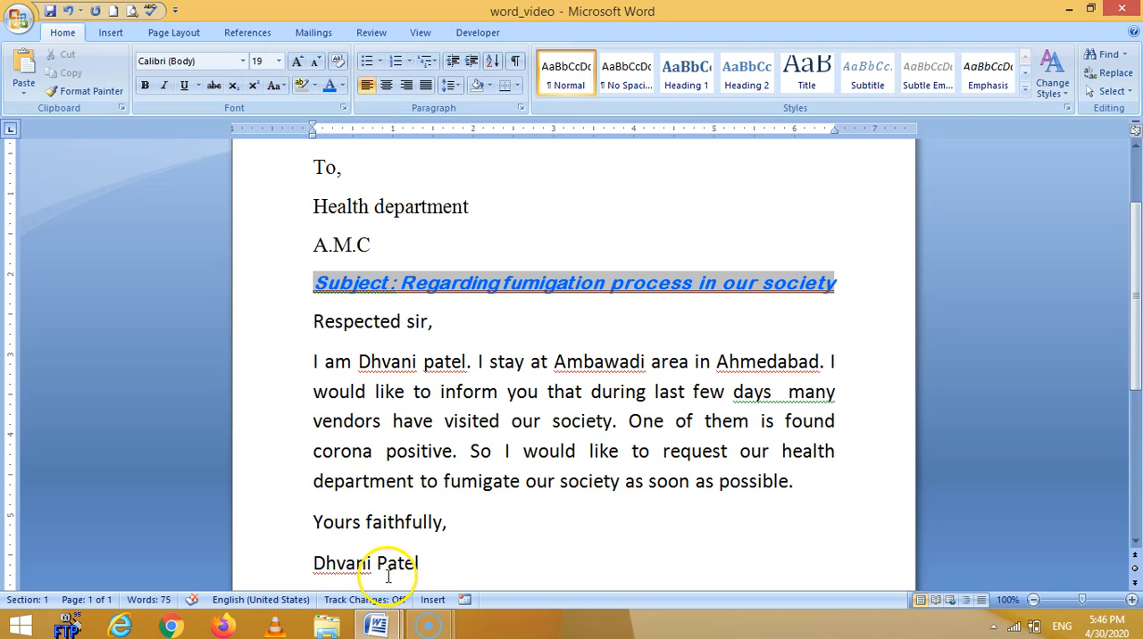
scroll(500, 590, "down", 1)
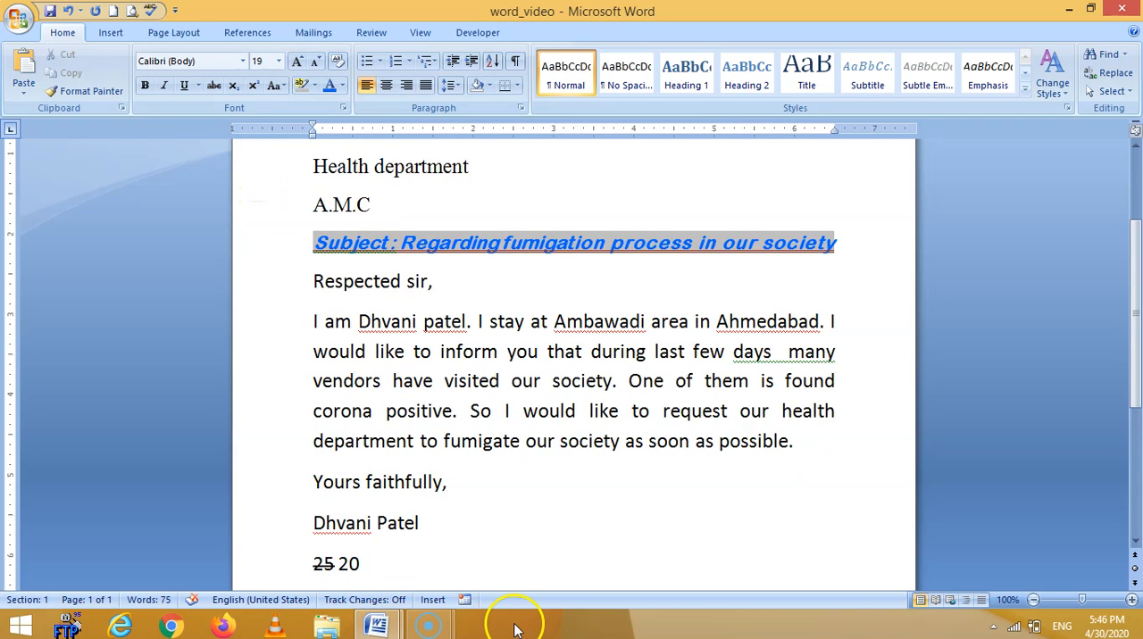
scroll(465, 581, "down", 1)
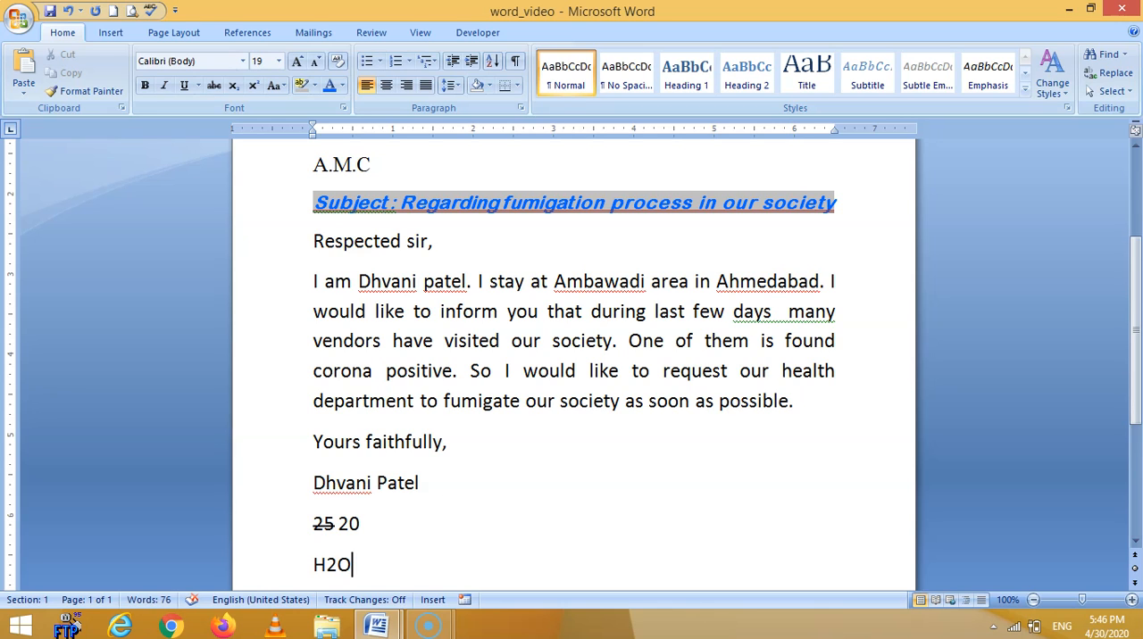
key("Return")
left_click_drag(336, 515, 325, 515)
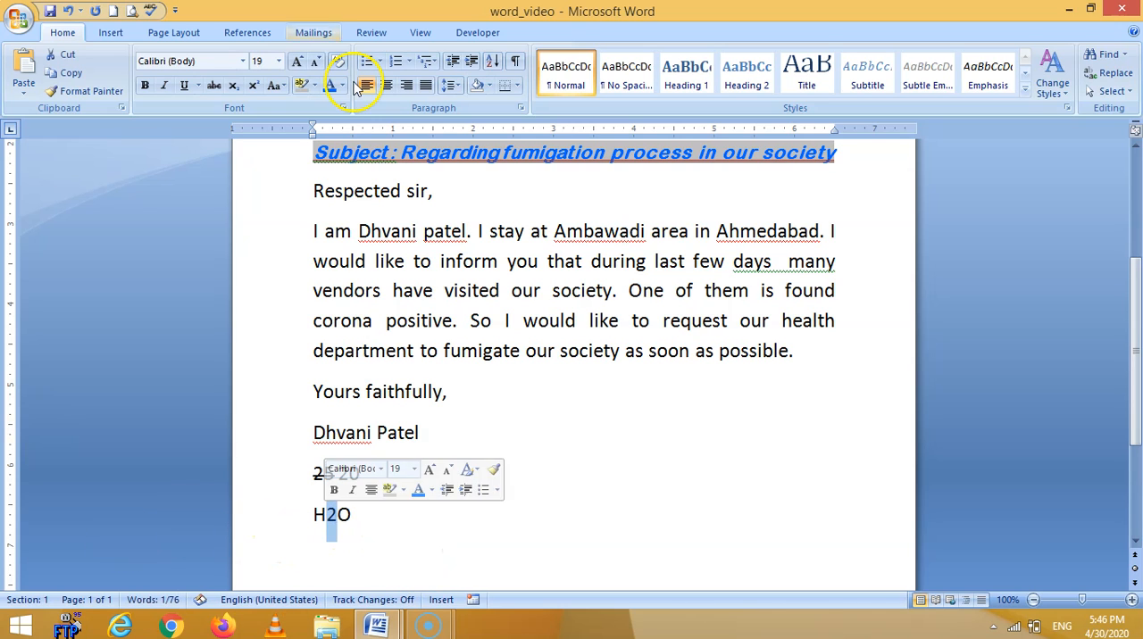
left_click(234, 86)
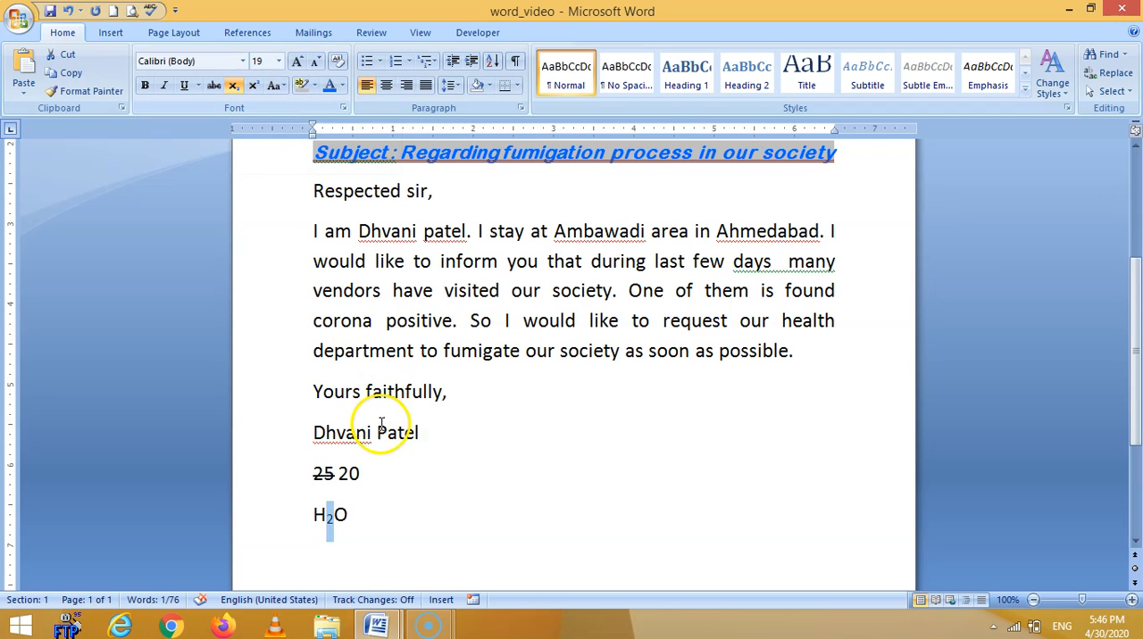
Add the expression "x2 + y3 -z" after H2O and make its 2 and 3 superscript.
left_click(404, 518)
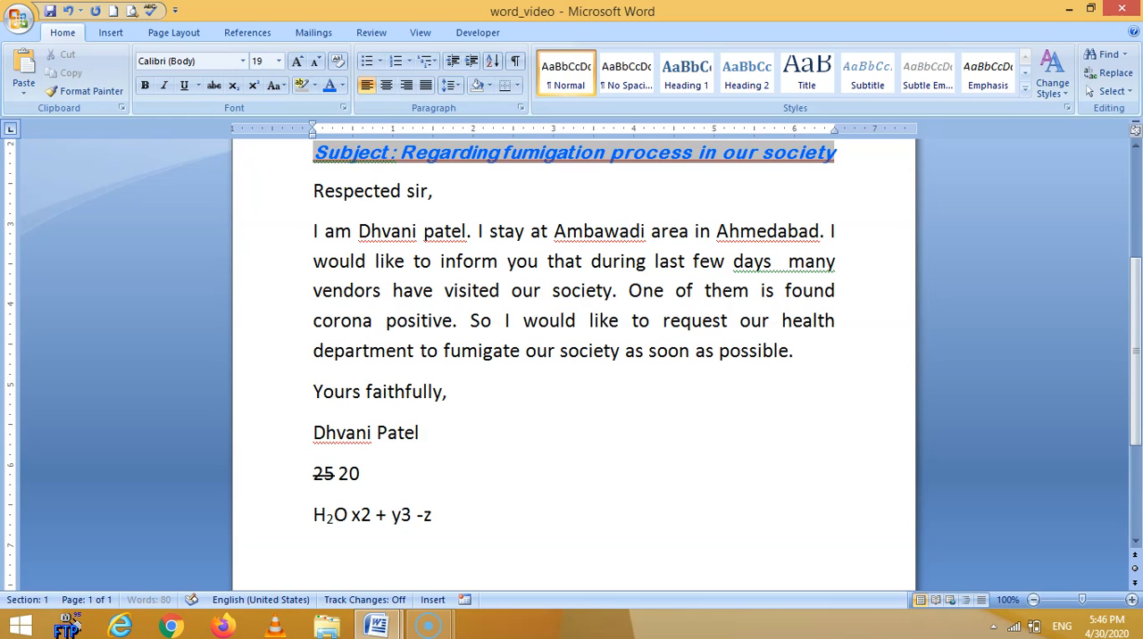
left_click(363, 517)
left_click_drag(362, 516, 371, 518)
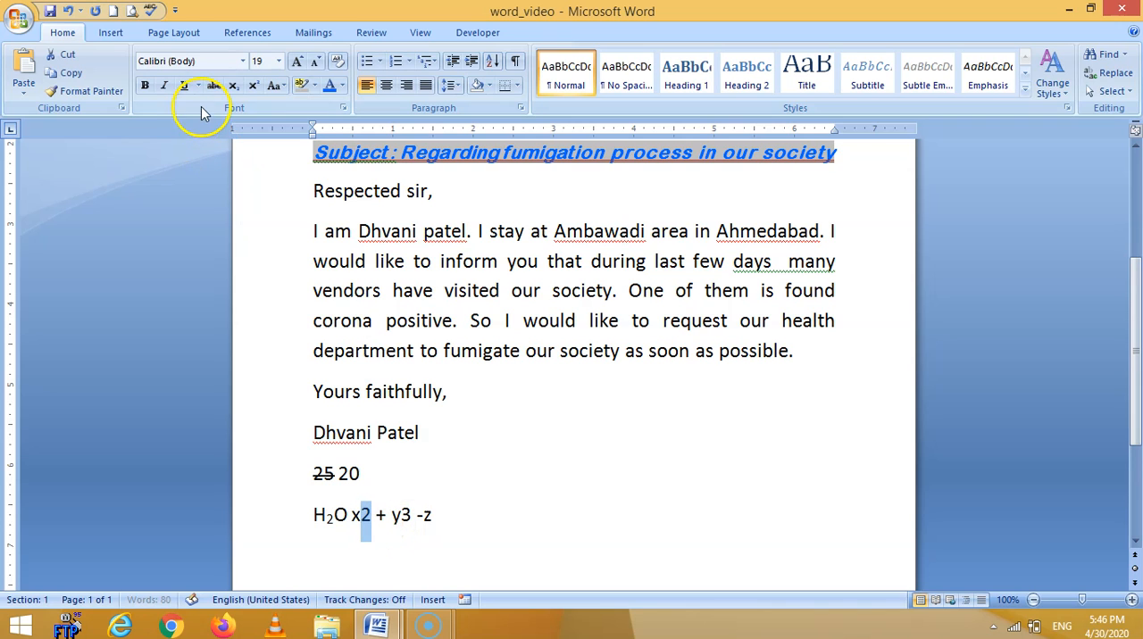
left_click(254, 90)
left_click_drag(396, 518, 408, 520)
left_click(255, 87)
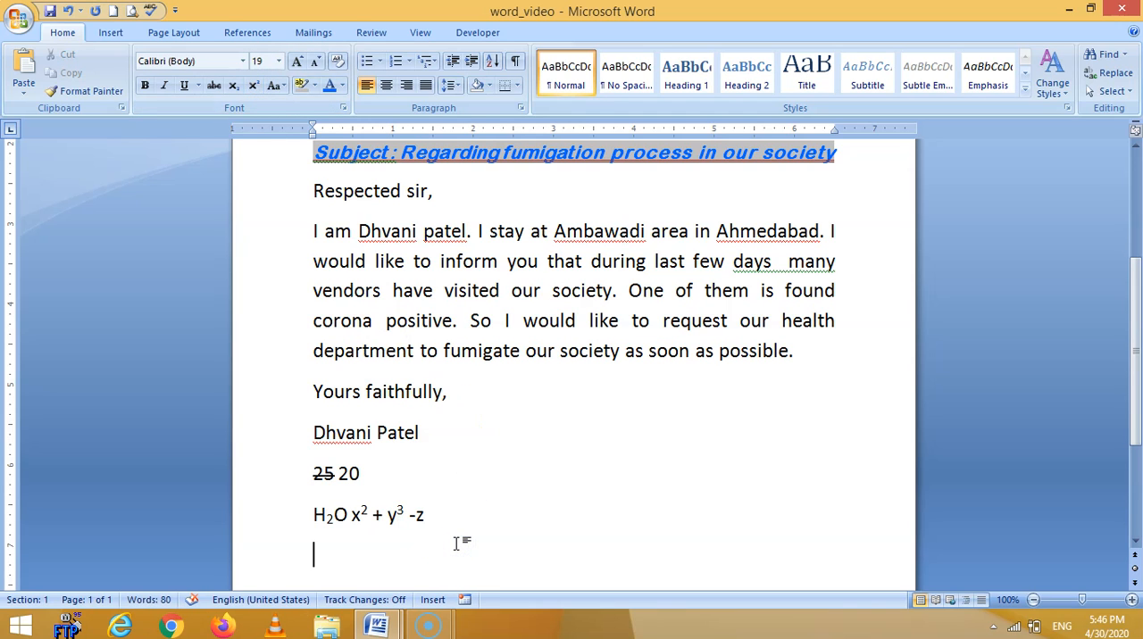
Enter the ordinals "20th 1st" on a new line below the formula line.
type("20th 1")
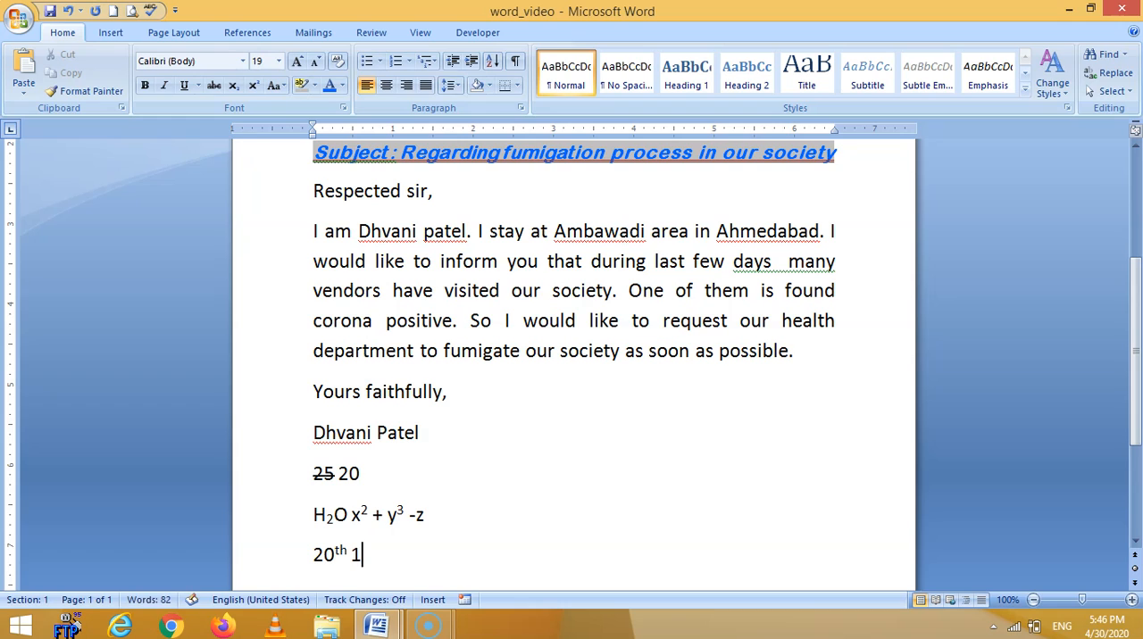
type("st")
left_click(284, 87)
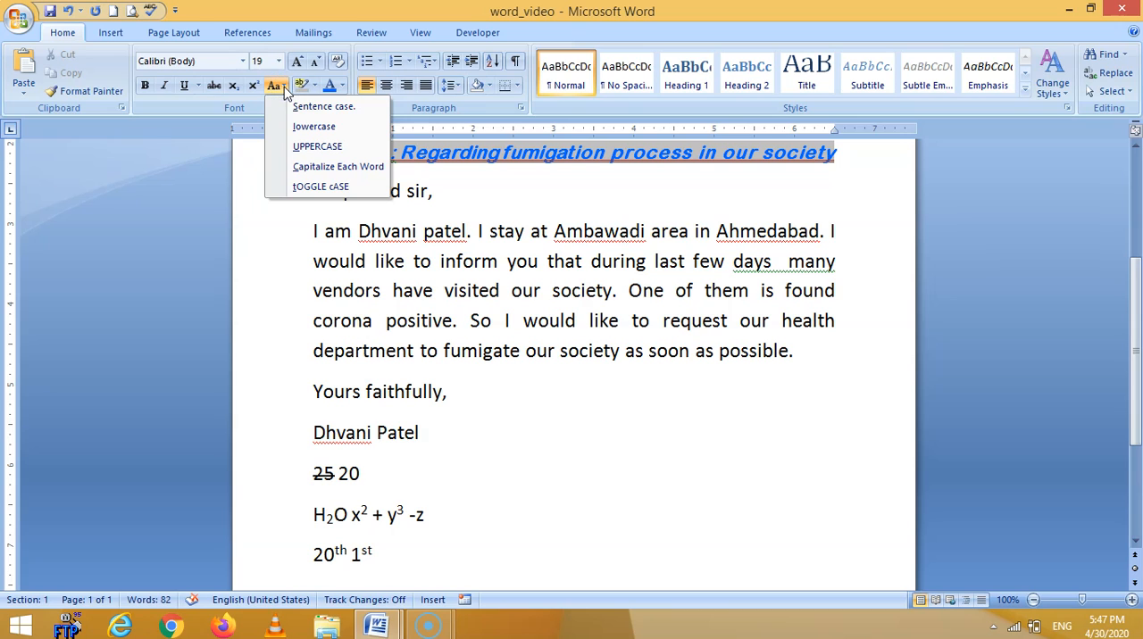
left_click(278, 234)
left_click(278, 166)
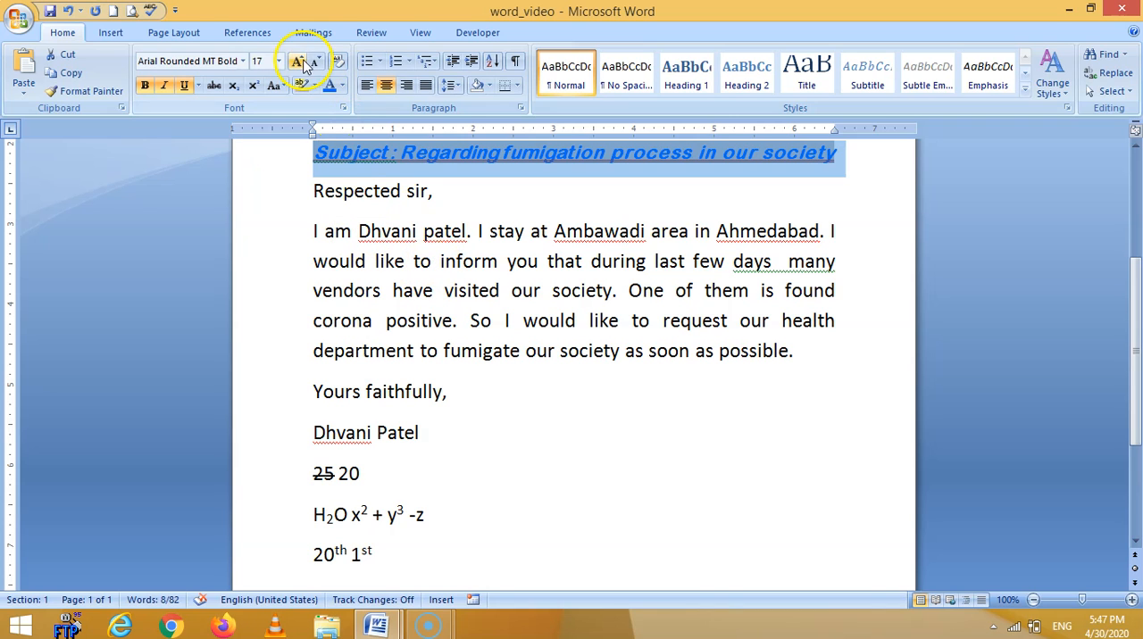
left_click(285, 86)
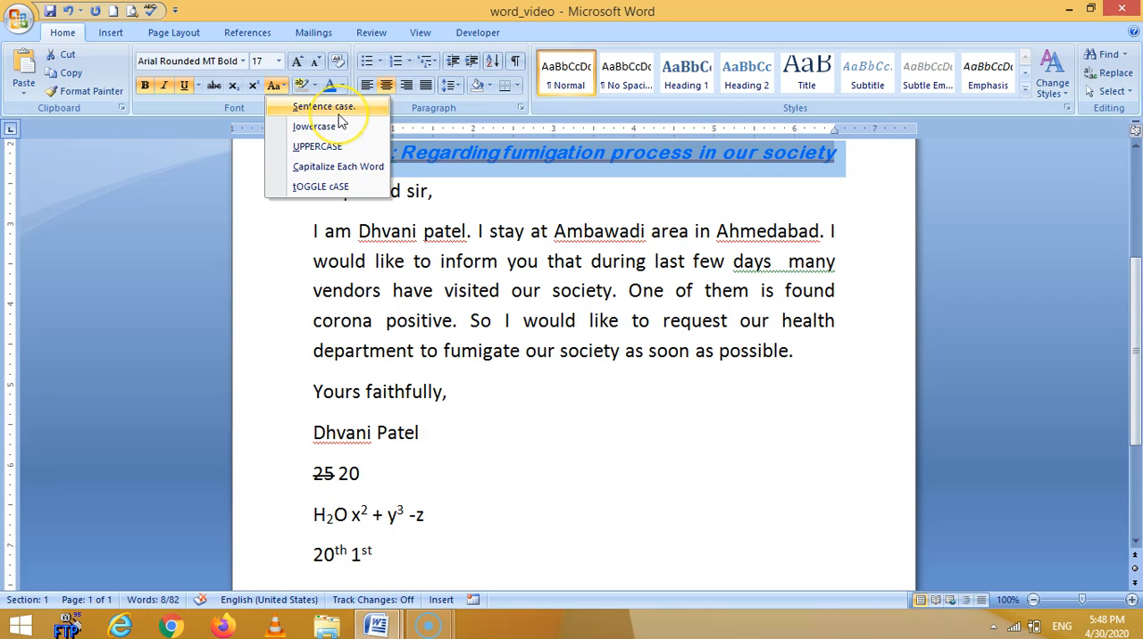
left_click(286, 232)
Convert the letter's whole body paragraph to lowercase.
left_click_drag(286, 234, 306, 355)
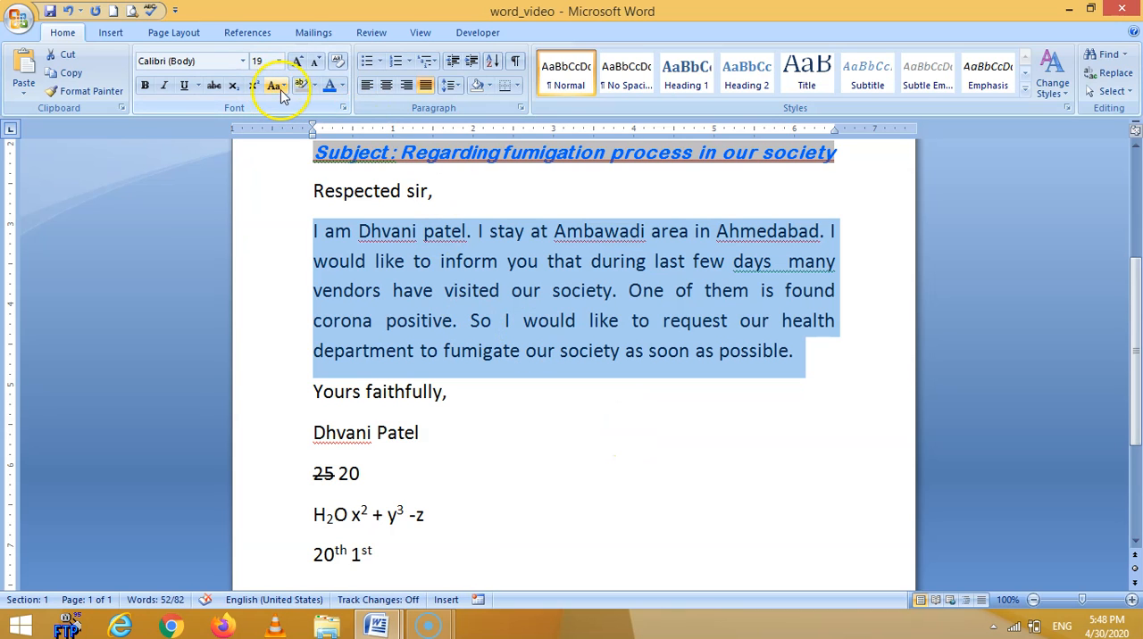
left_click(281, 87)
left_click(289, 132)
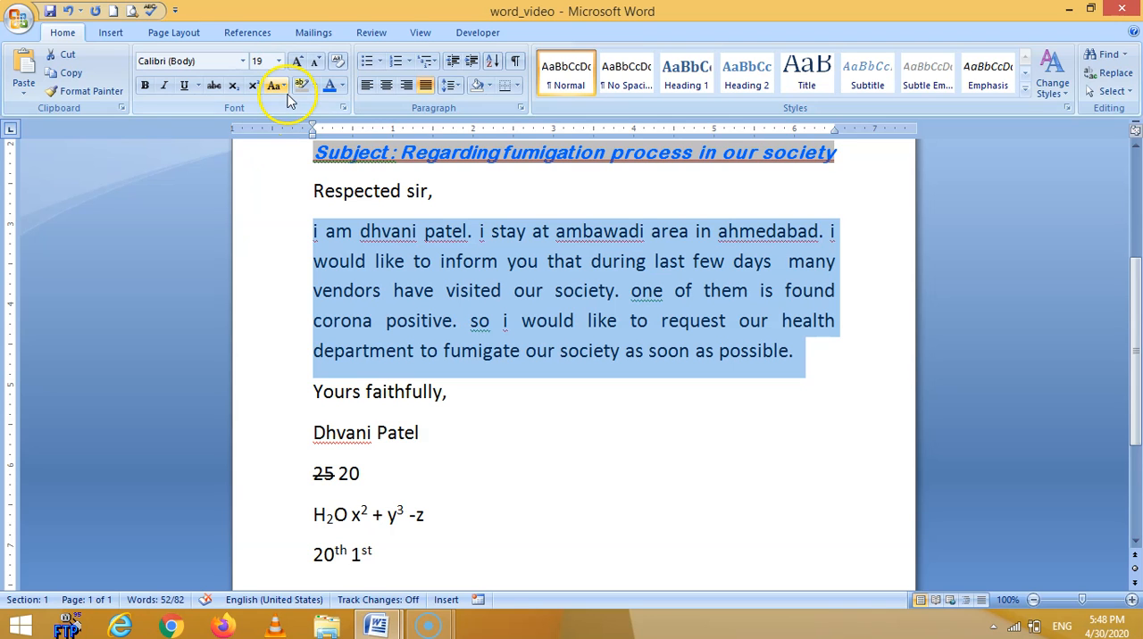
Convert the body paragraph to uppercase, followed by the Capitalize Each Word case.
left_click(279, 86)
left_click(289, 153)
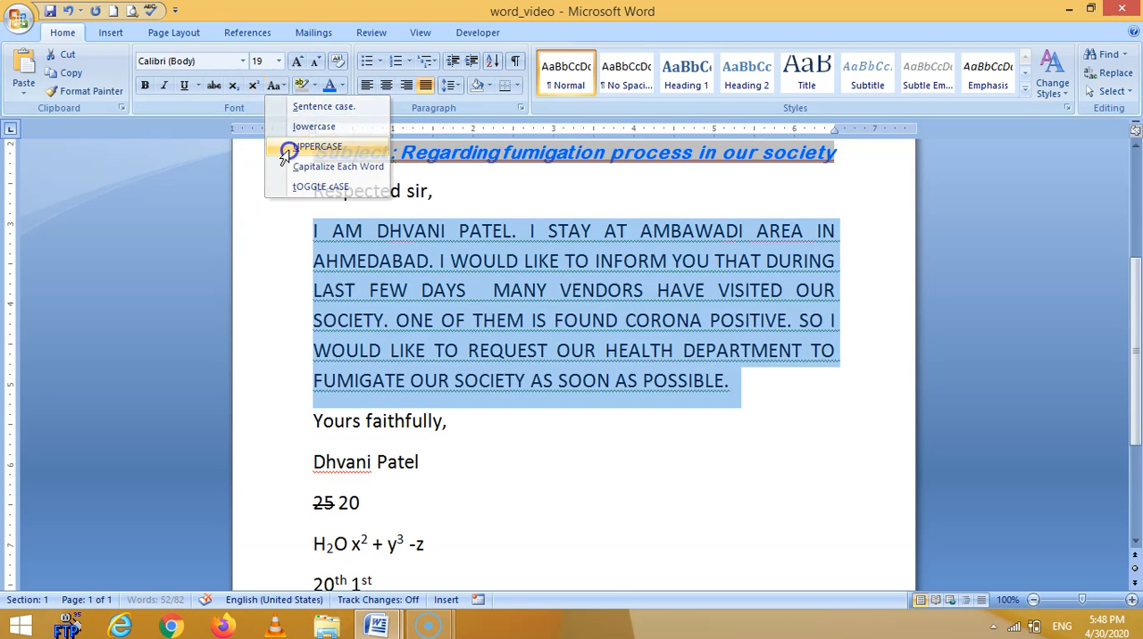
left_click(277, 85)
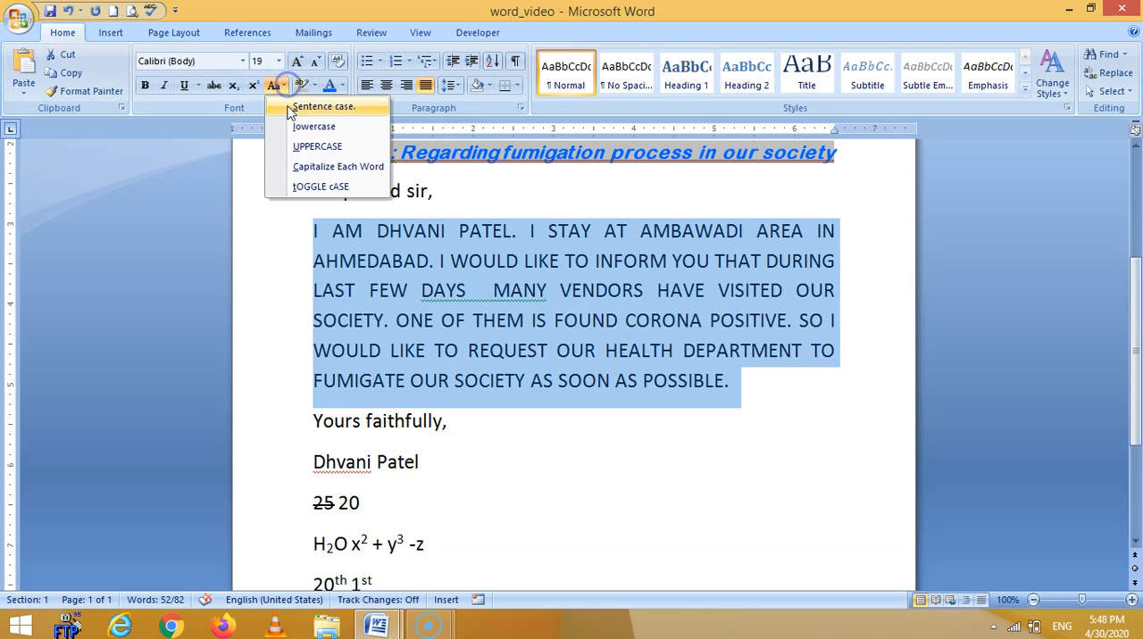
left_click(298, 169)
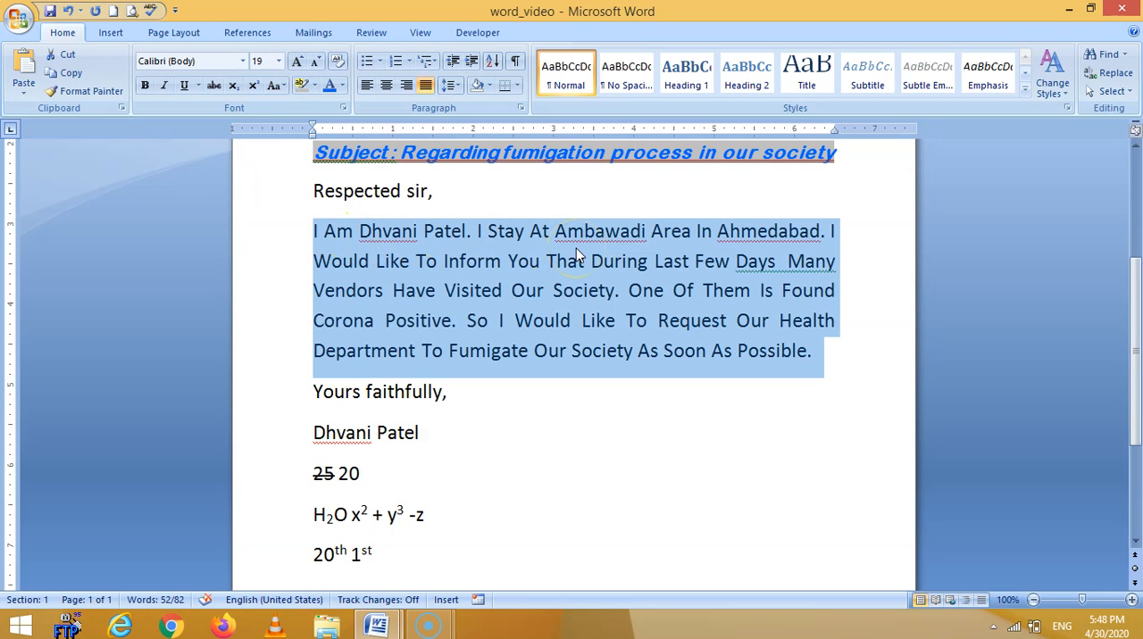
Change the letter's body paragraph to sentence case.
left_click(283, 87)
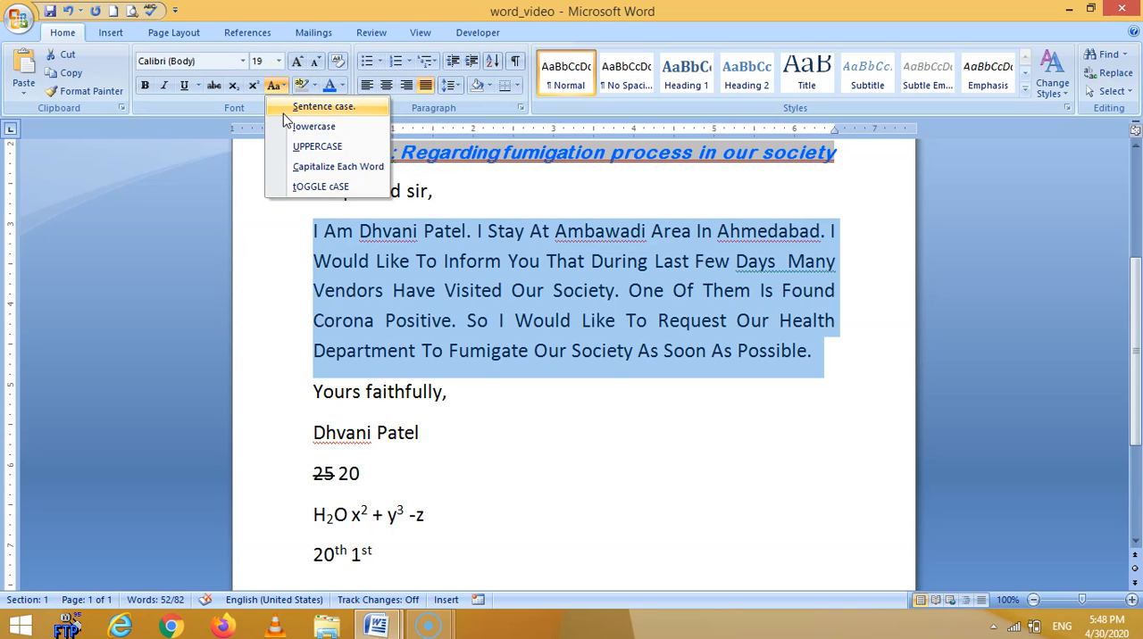
left_click(284, 110)
Change the subject line's case so that each word is capitalized.
left_click(264, 153)
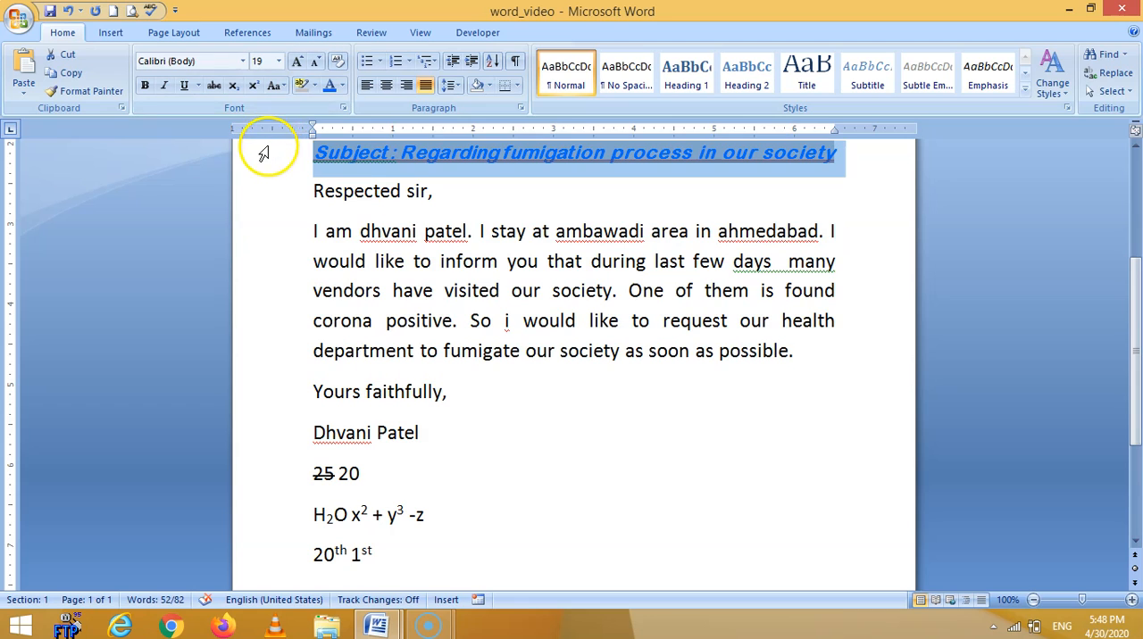
left_click(283, 85)
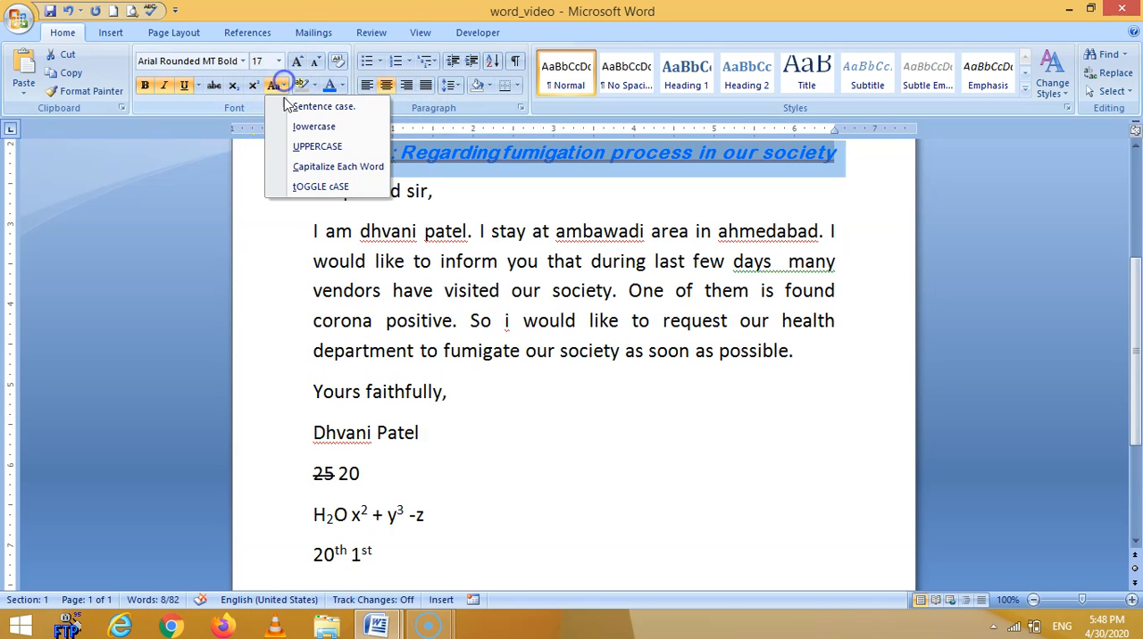
left_click(292, 167)
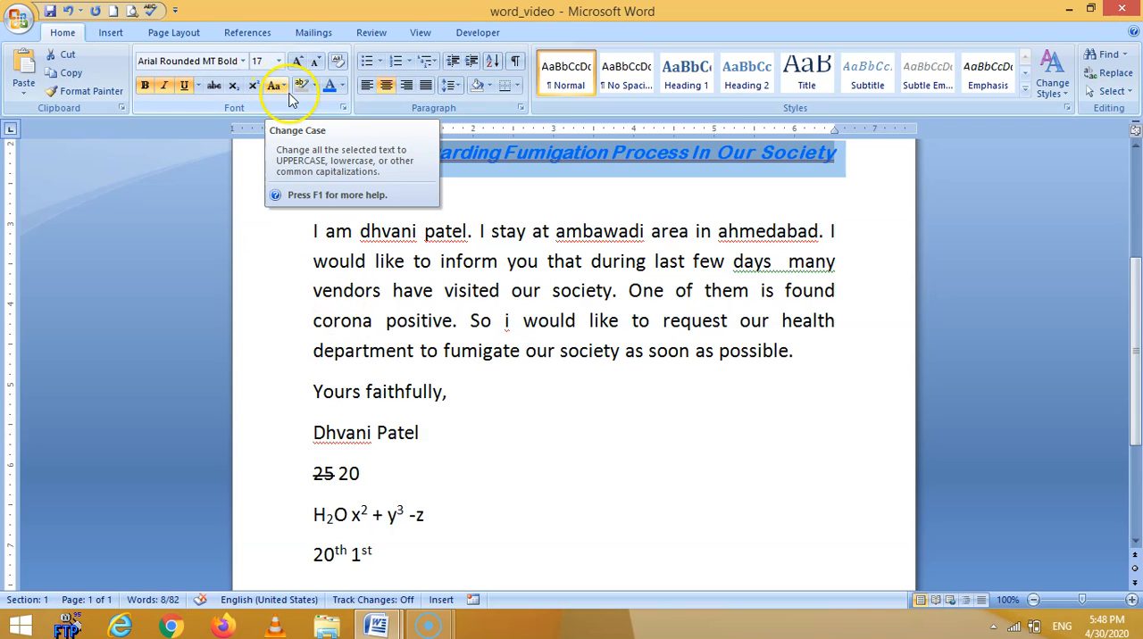
left_click(439, 458)
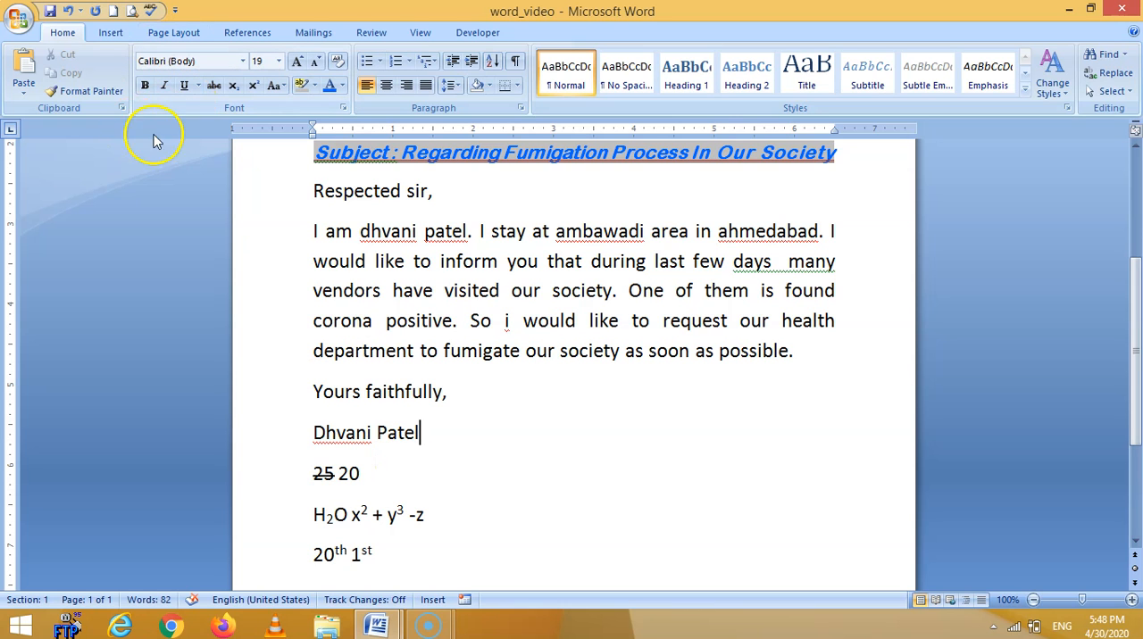
scroll(344, 262, "up", 5)
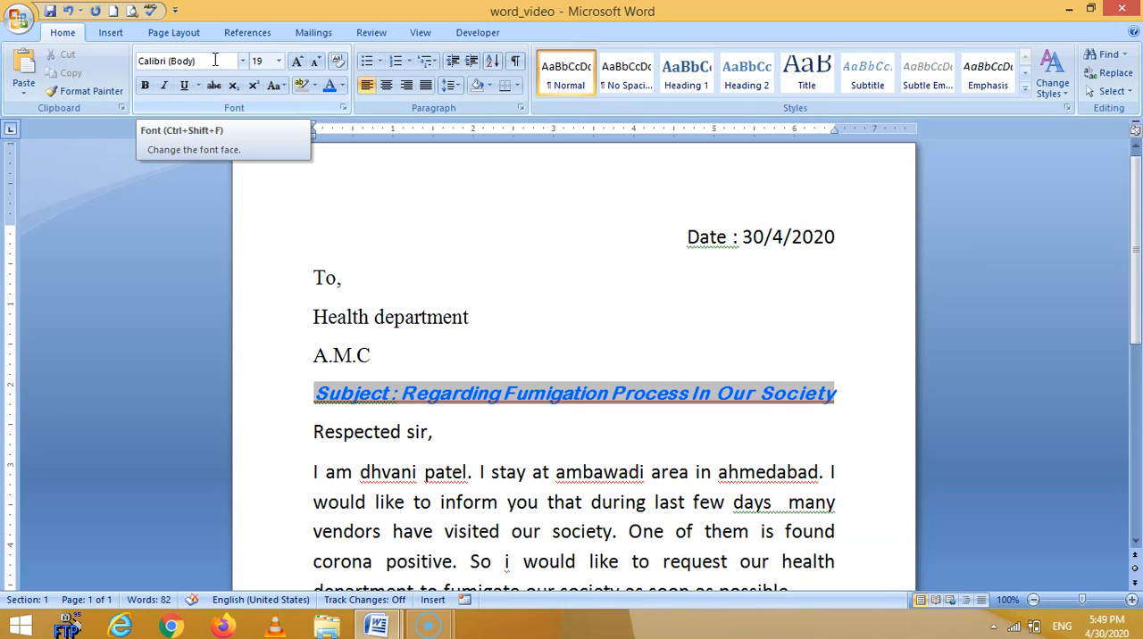
left_click(277, 395)
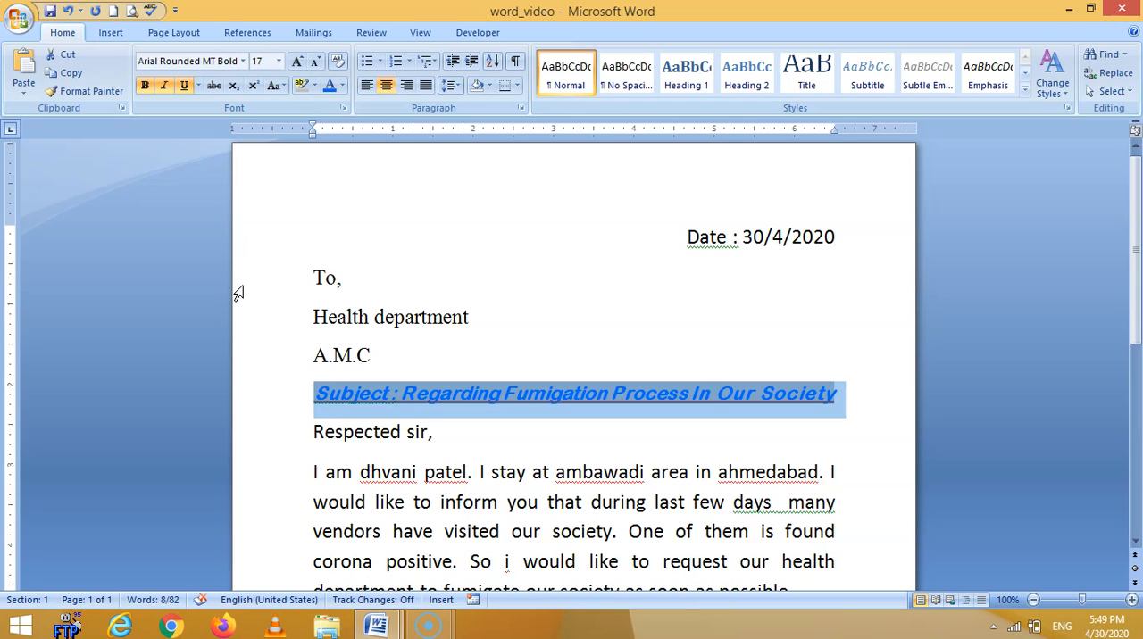
left_click(378, 255)
double_click(248, 224)
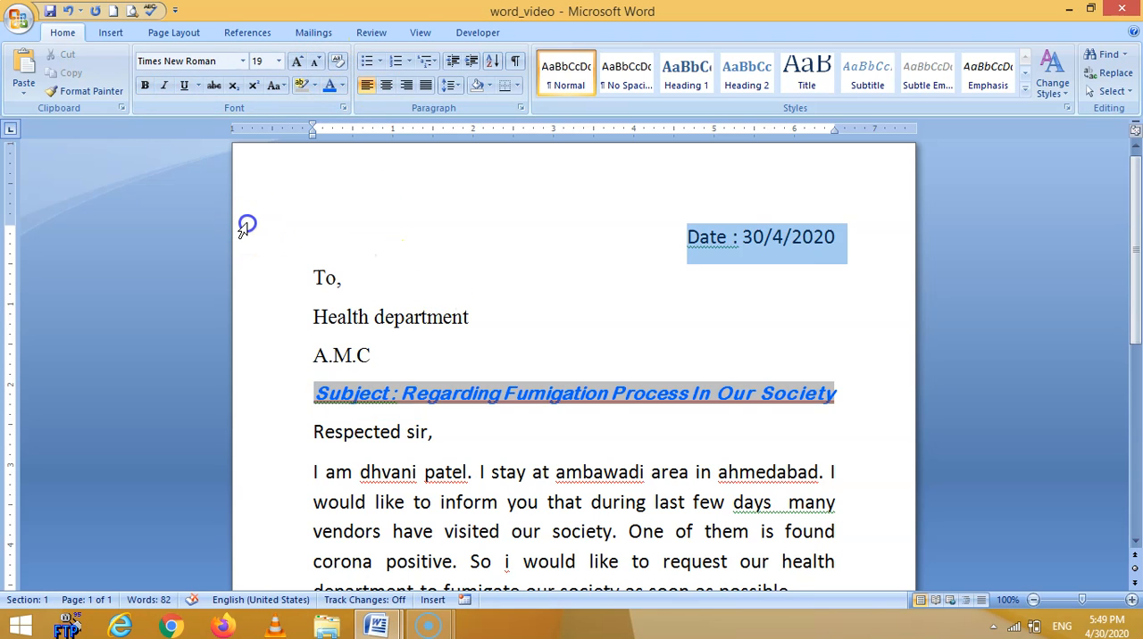
double_click(253, 306)
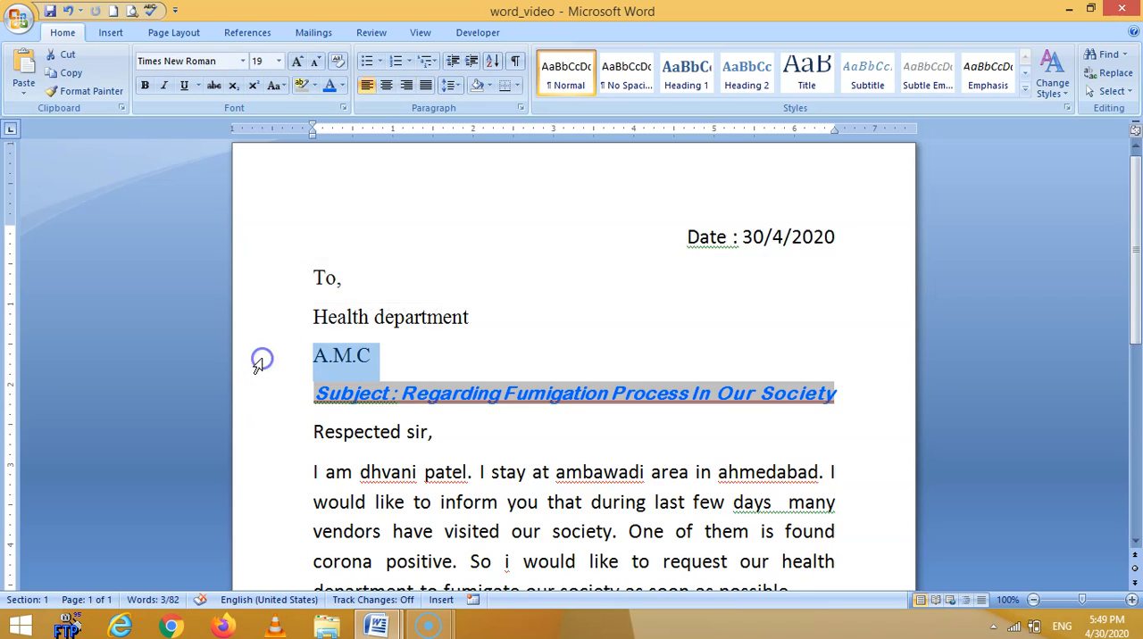
Clear all formatting from the entire letter, leaving only plain text.
triple_click(257, 365)
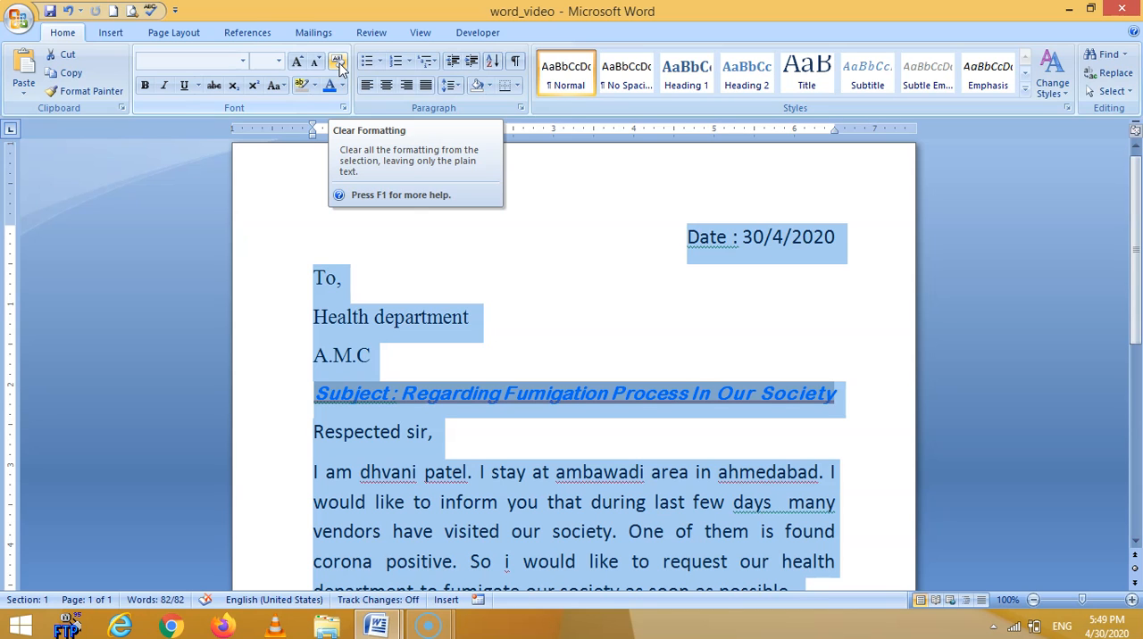
left_click(338, 63)
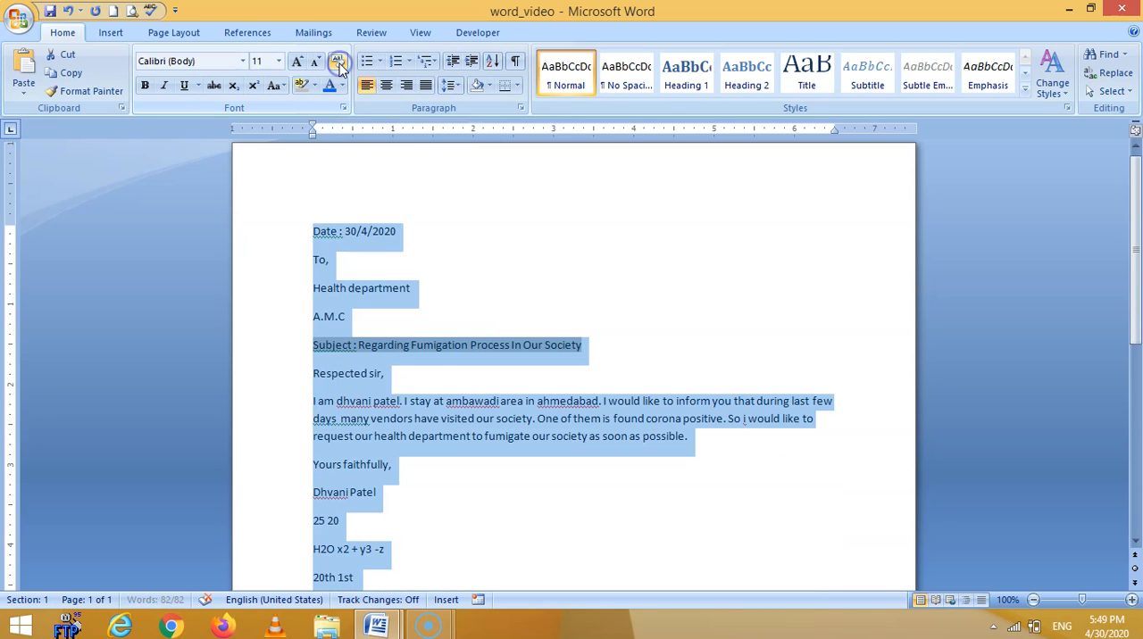
left_click(427, 316)
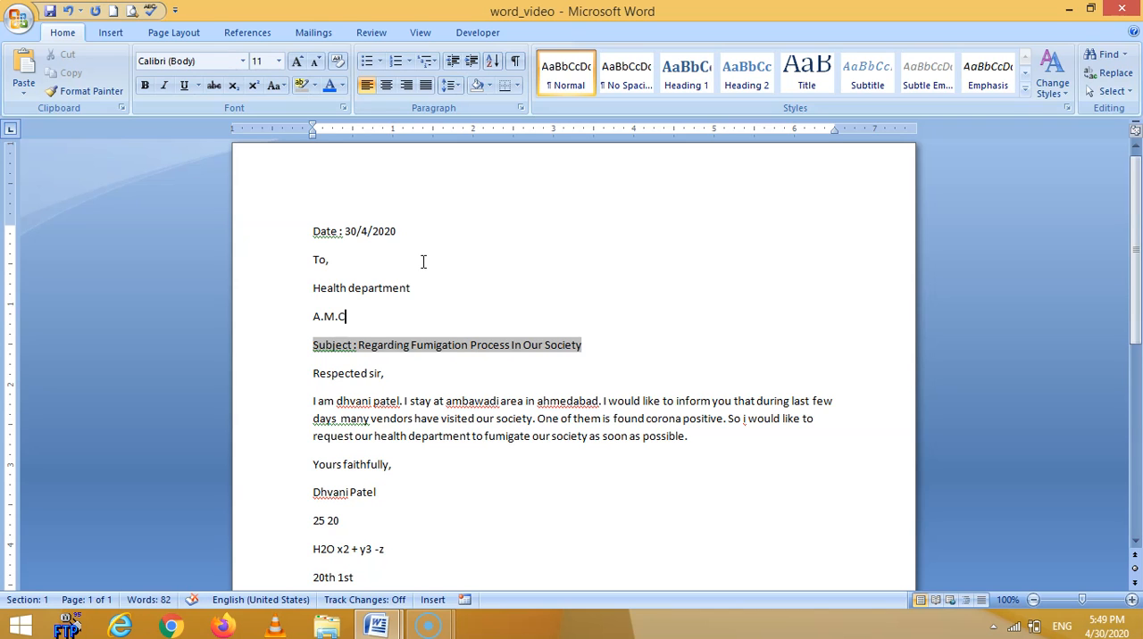
Remove the grey highlighting from the subject line.
left_click(278, 351)
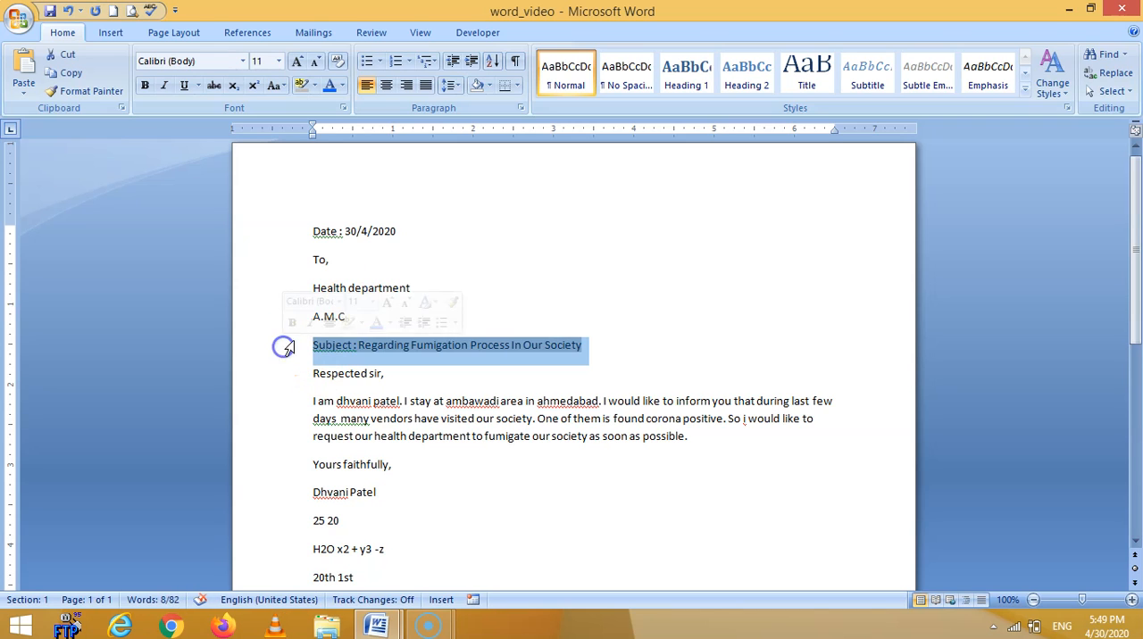
left_click(314, 85)
left_click(337, 226)
left_click(712, 384)
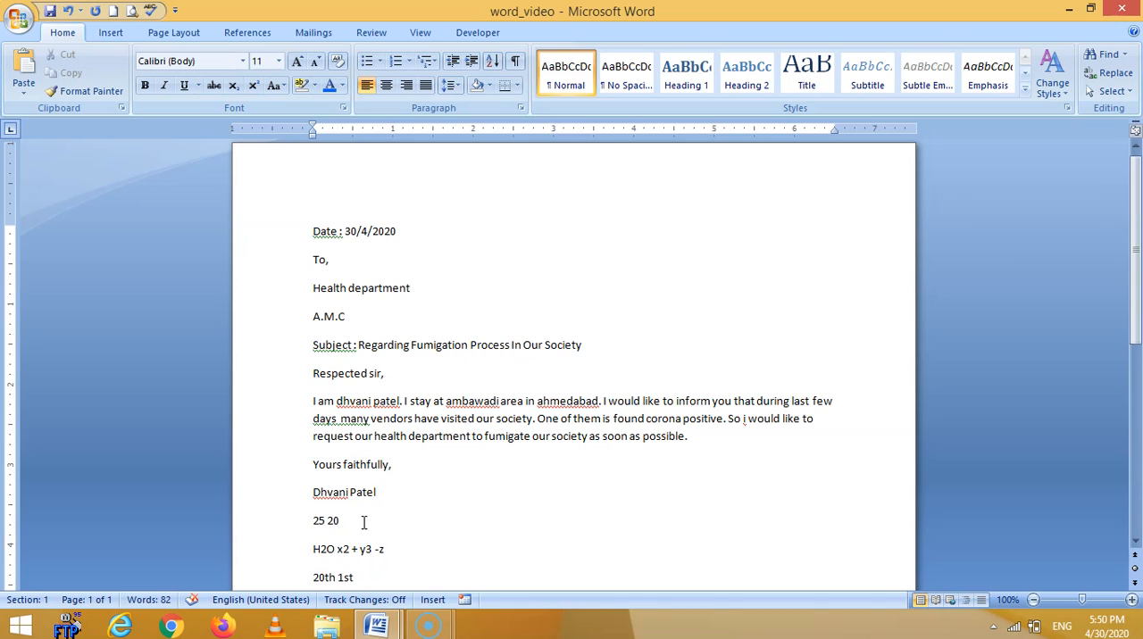
Undo both the highlight removal on the subject line and the clearing of the letter's formatting.
left_click(70, 12)
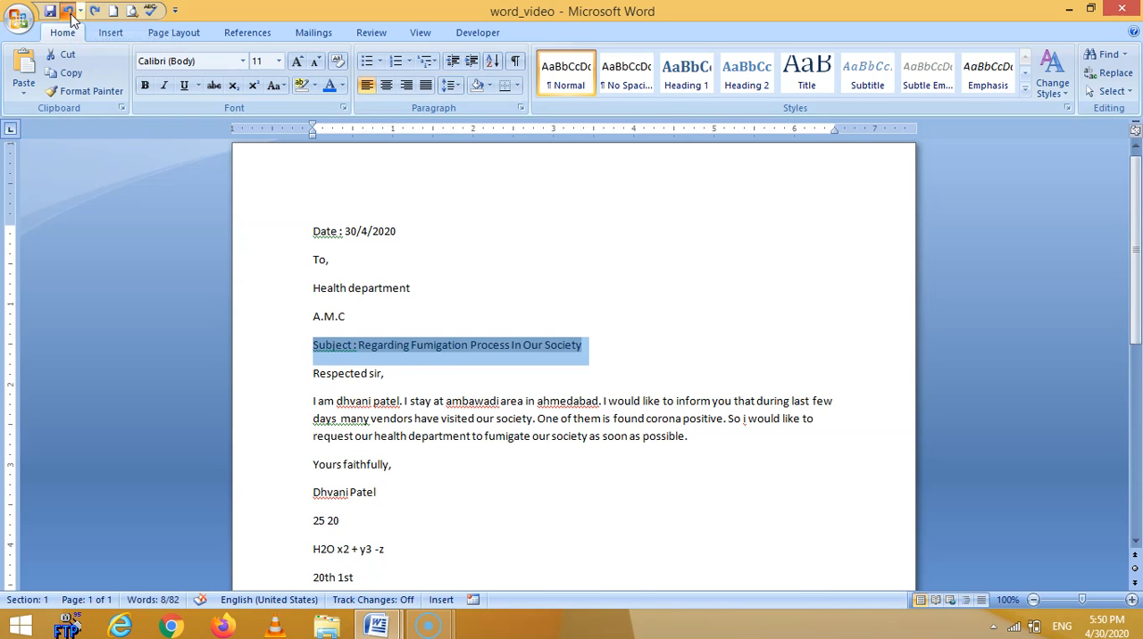
left_click(69, 13)
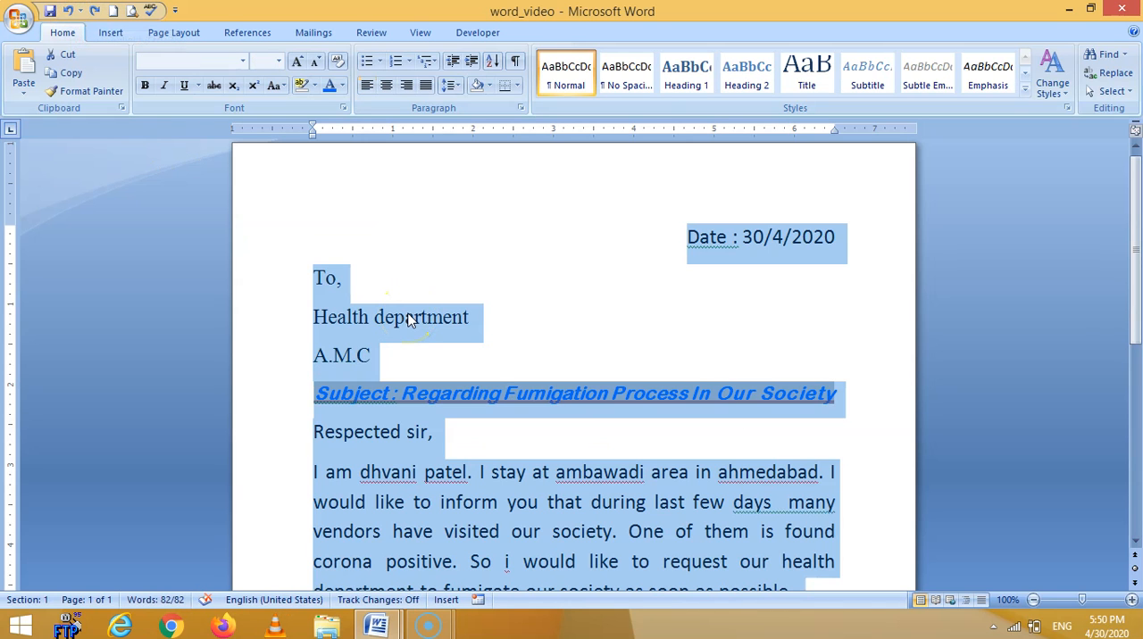
left_click(492, 356)
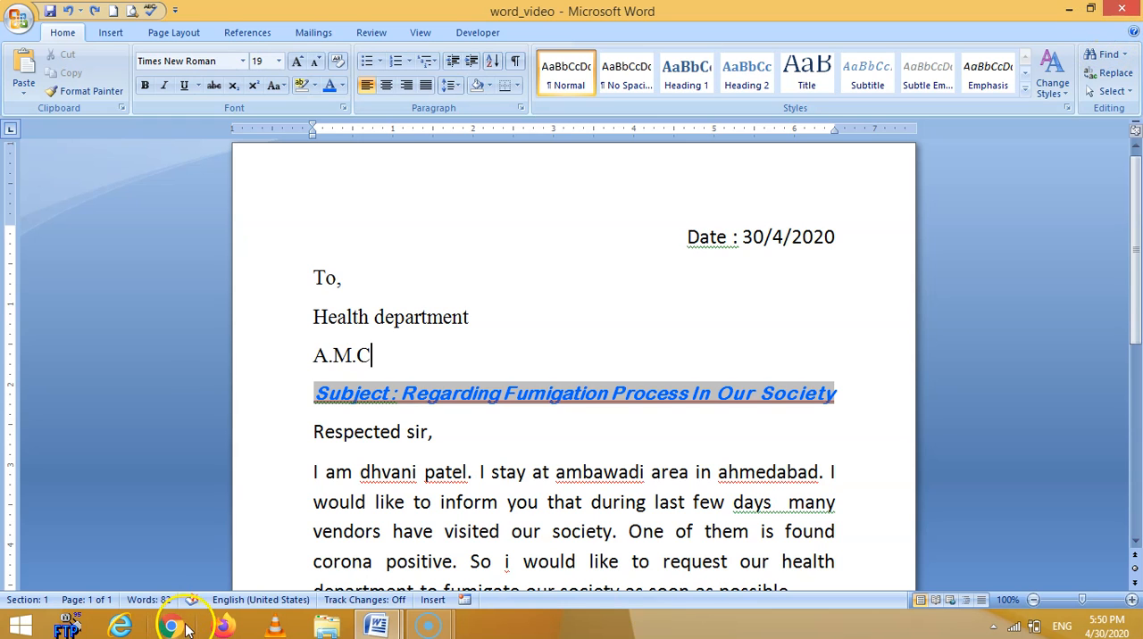
mouse_move(441, 628)
left_click(373, 550)
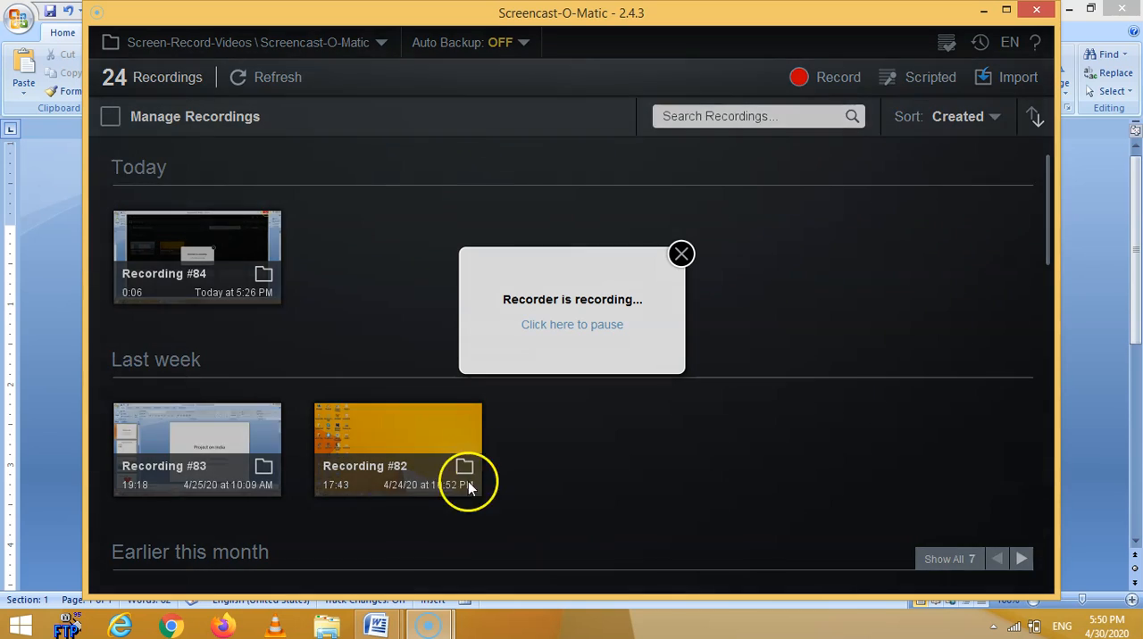